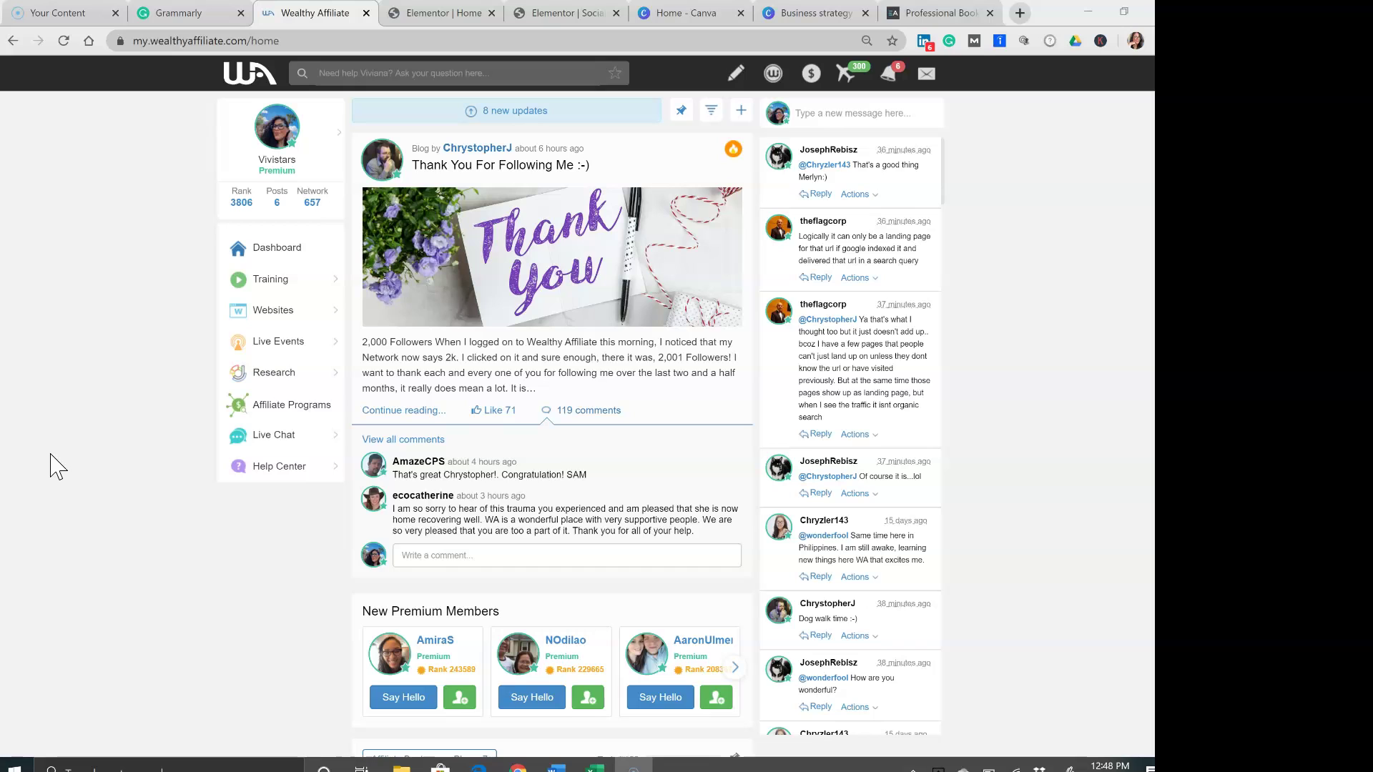
Step: Open the list of all websites in Wealthy Affiliate and log in to thewritingmaster.com as its administrator
click(308, 318)
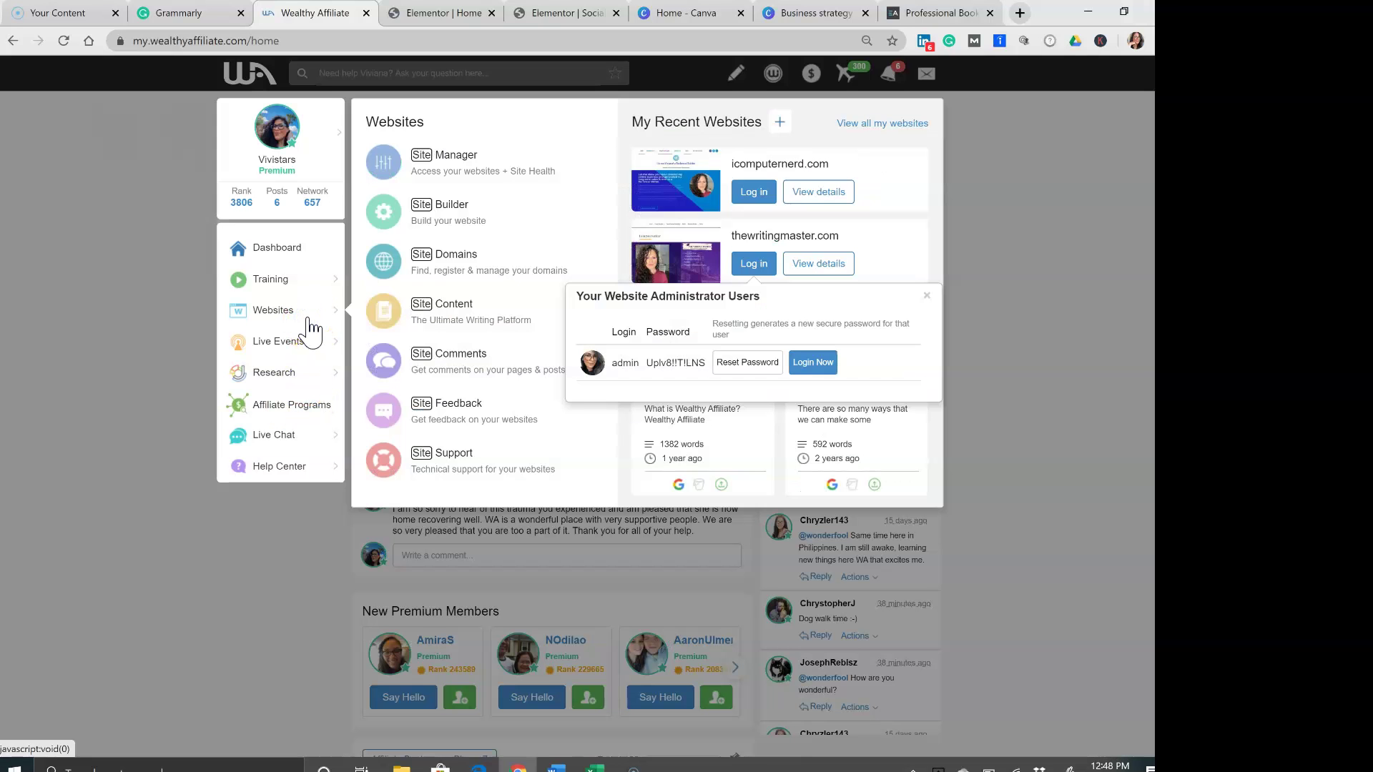
click(862, 123)
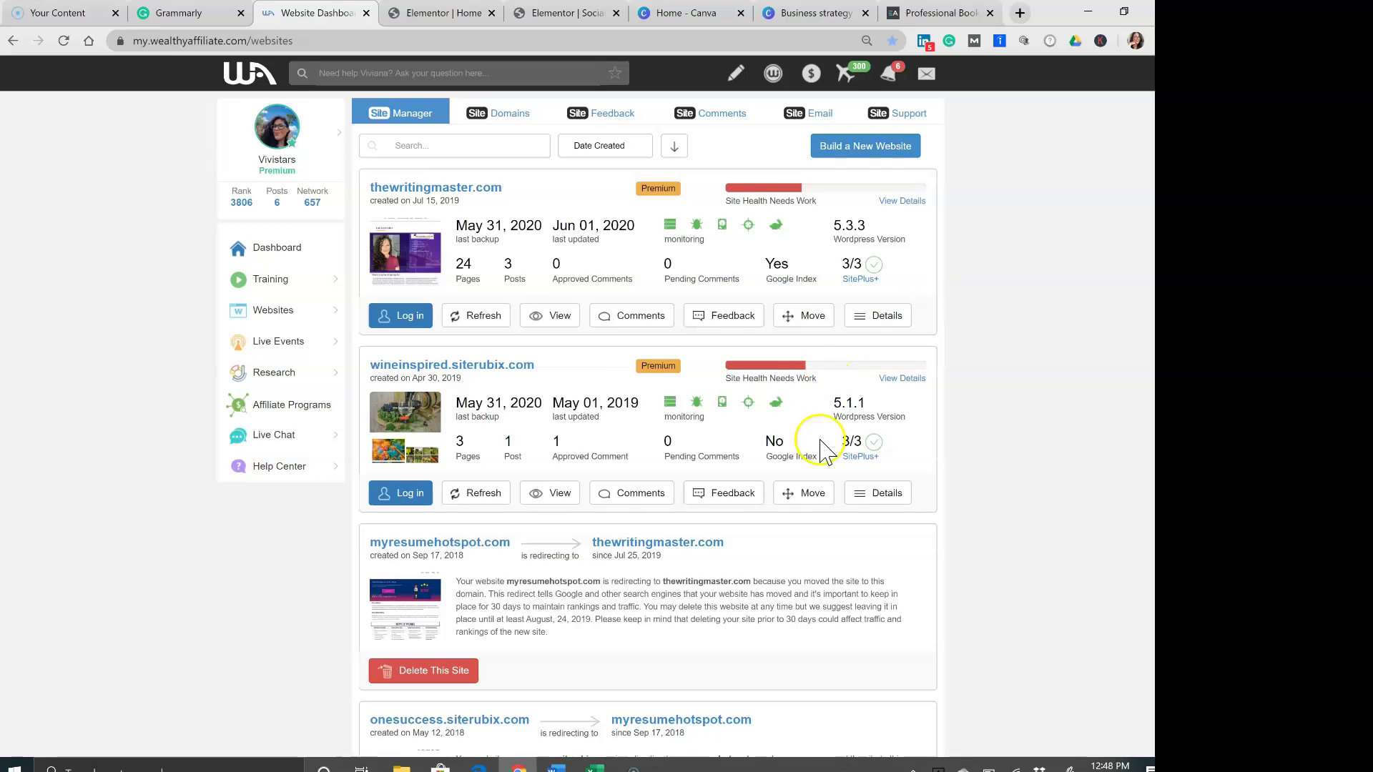
scroll(774, 538, down, 3)
scroll(774, 538, down, 3)
scroll(792, 345, down, 3)
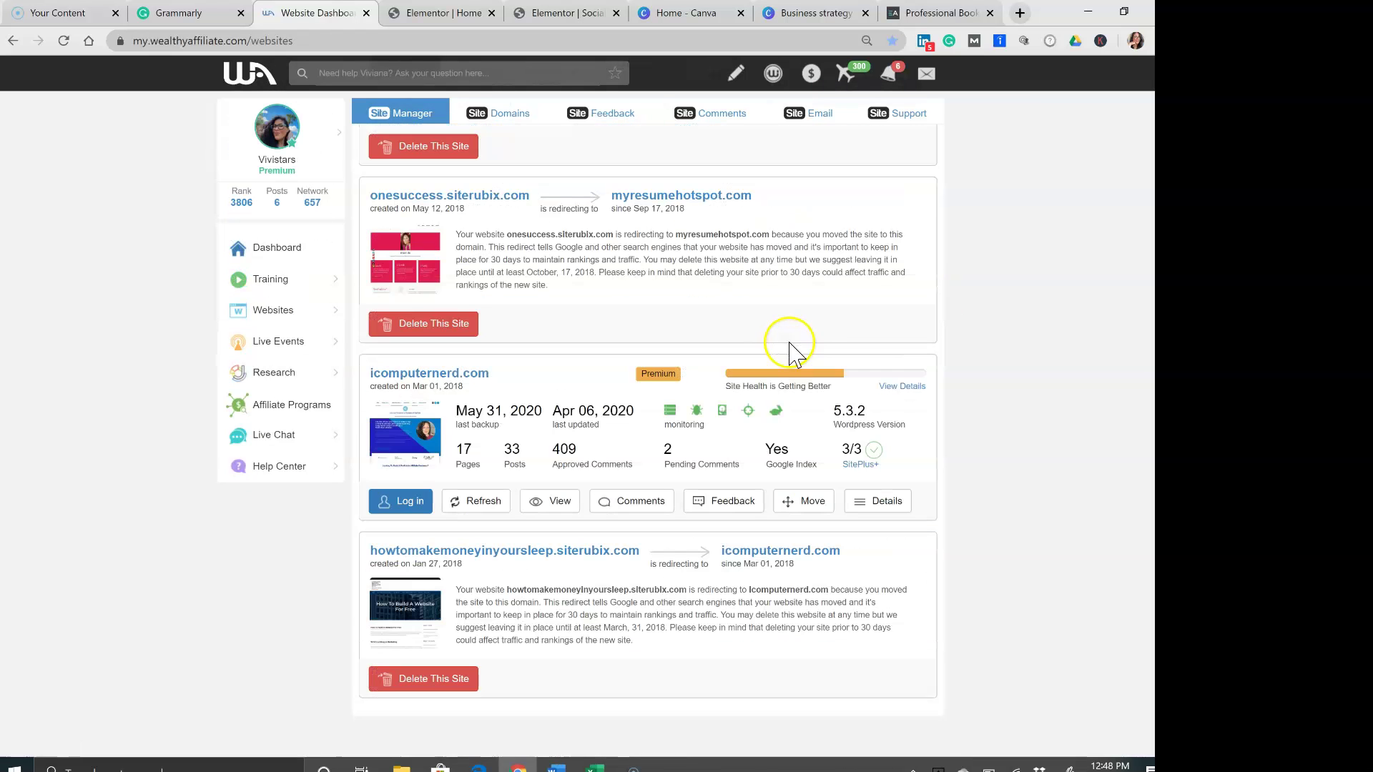
scroll(837, 236, up, 10)
click(413, 316)
click(693, 334)
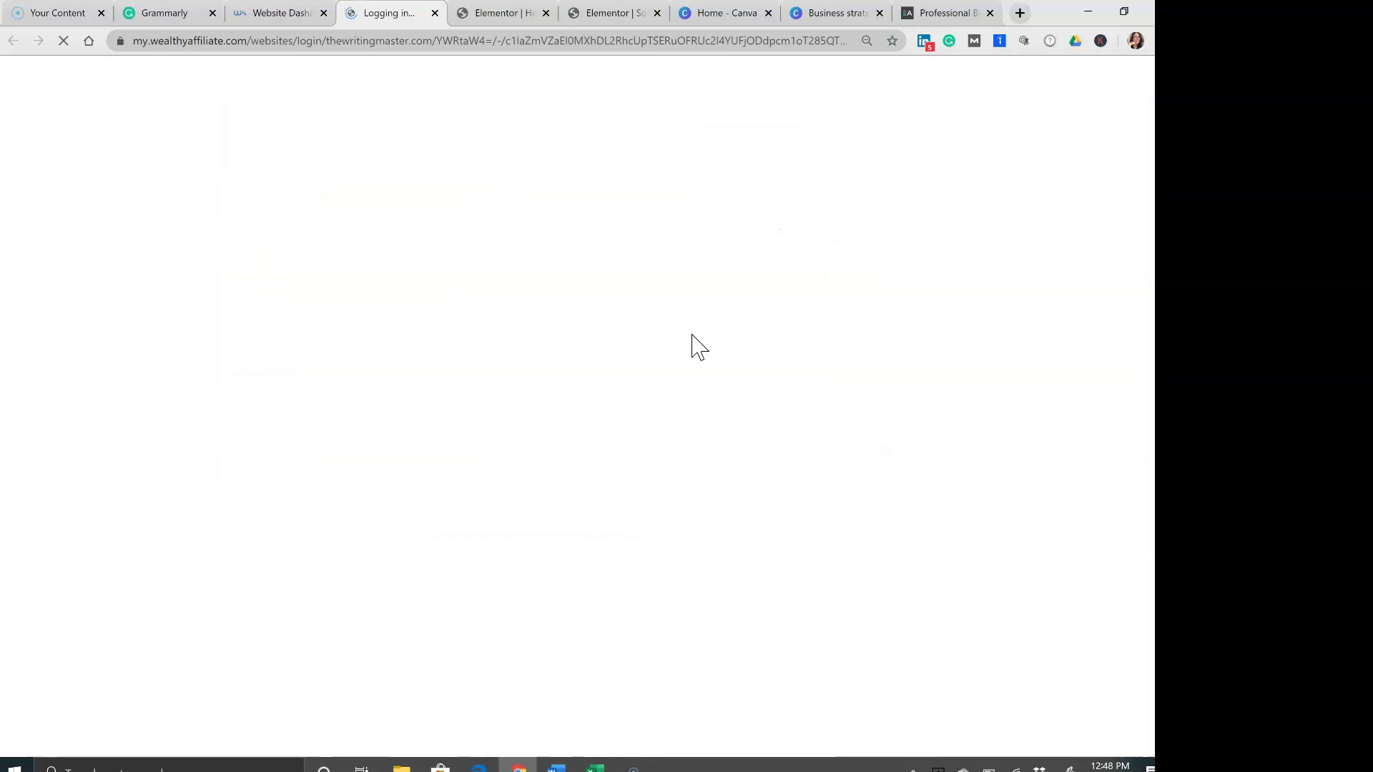
Step: Review the home page in the Elementor editor, from the writer banner down to the LinkedIn and Facebook sections
click(605, 18)
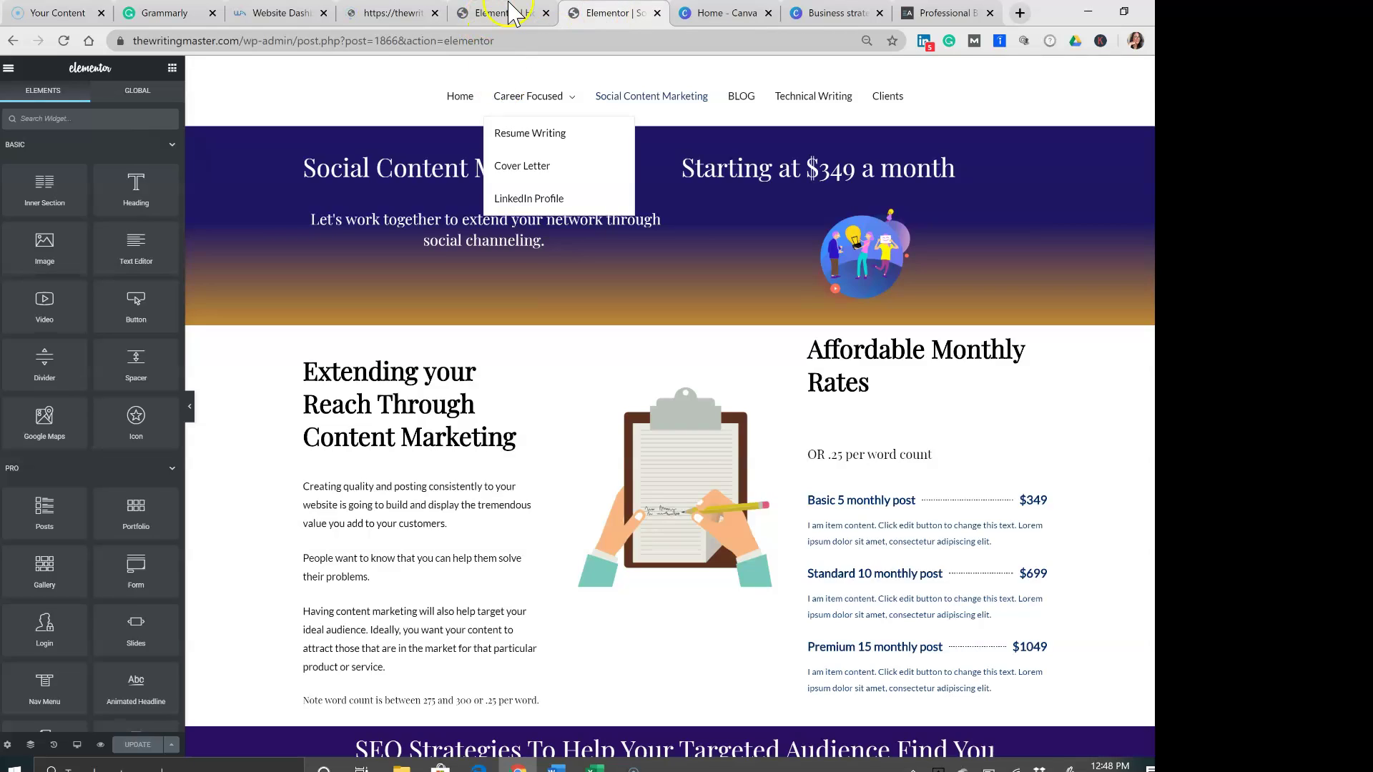
click(493, 12)
scroll(595, 294, up, 2)
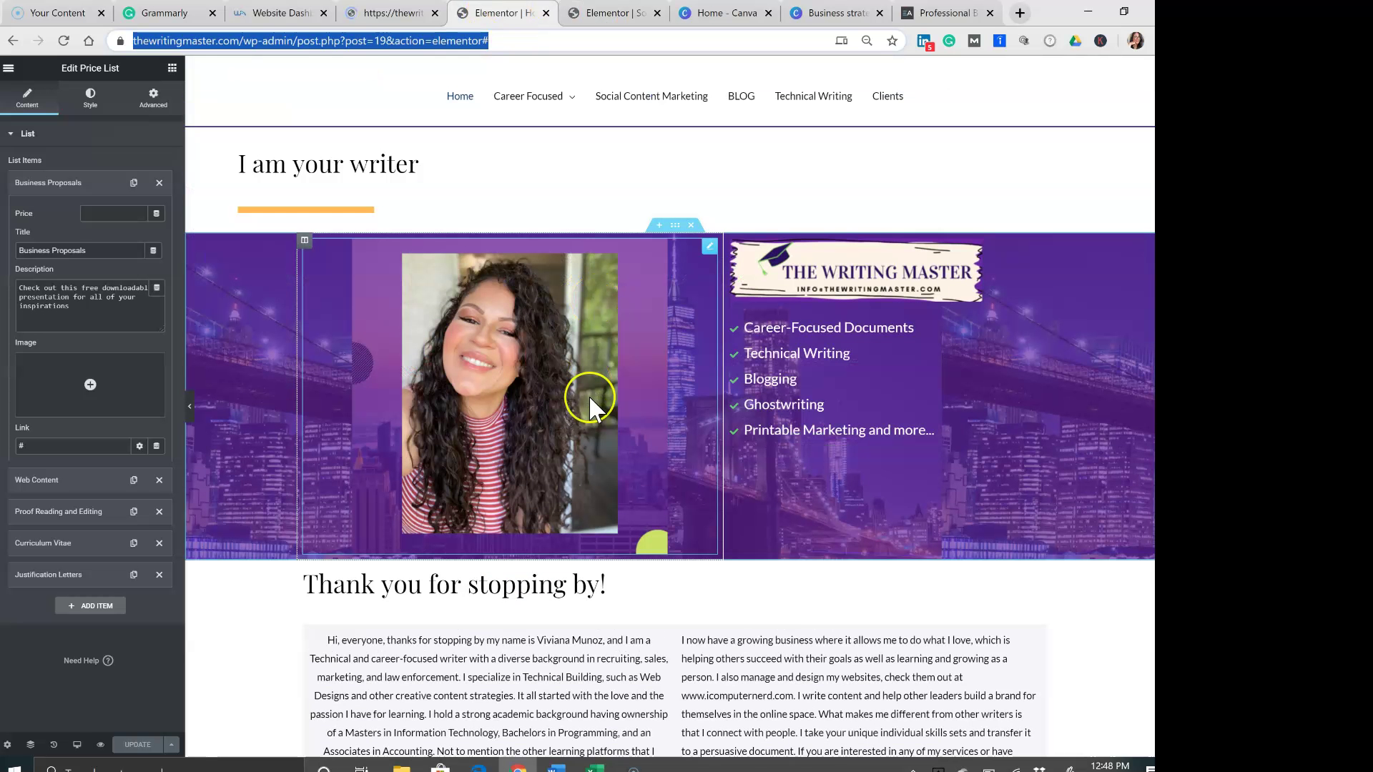
scroll(589, 395, down, 1)
scroll(589, 395, down, 1)
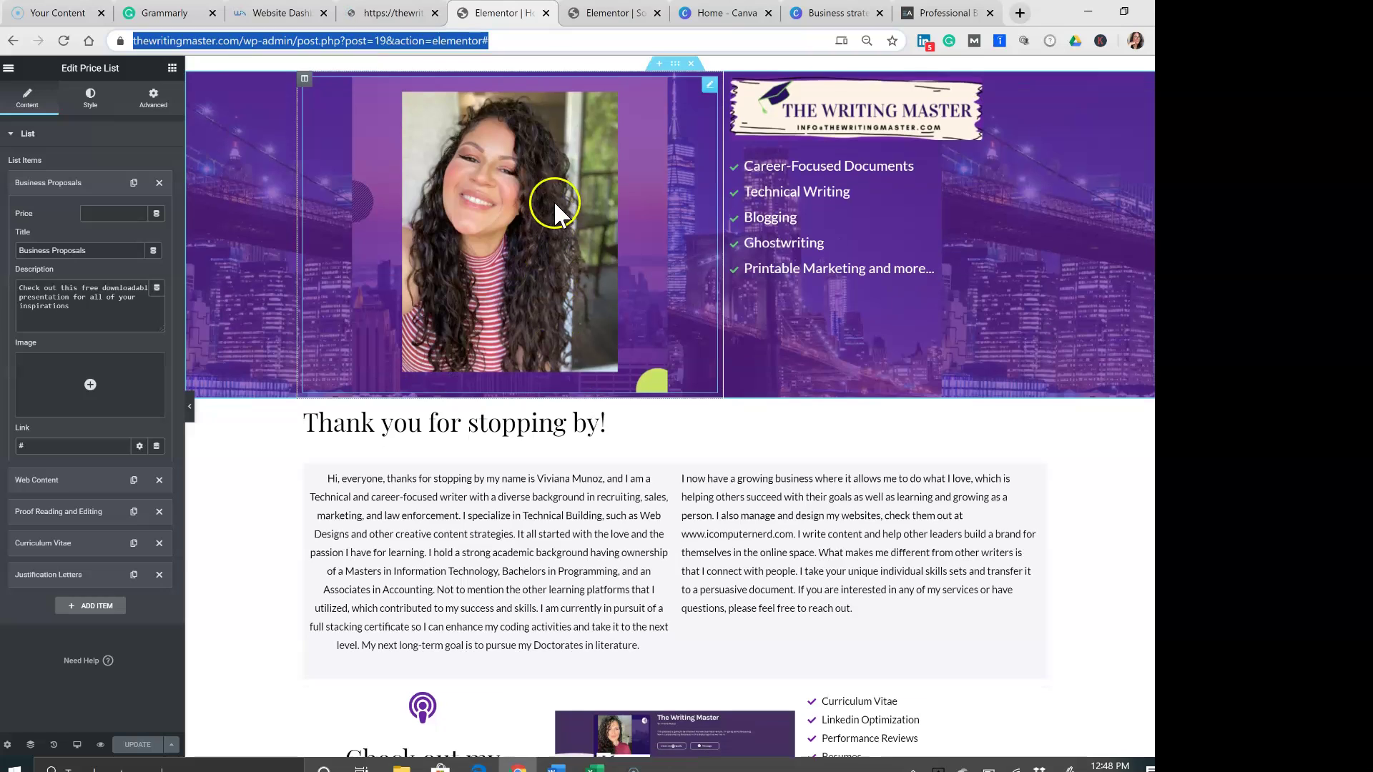
scroll(951, 355, up, 2)
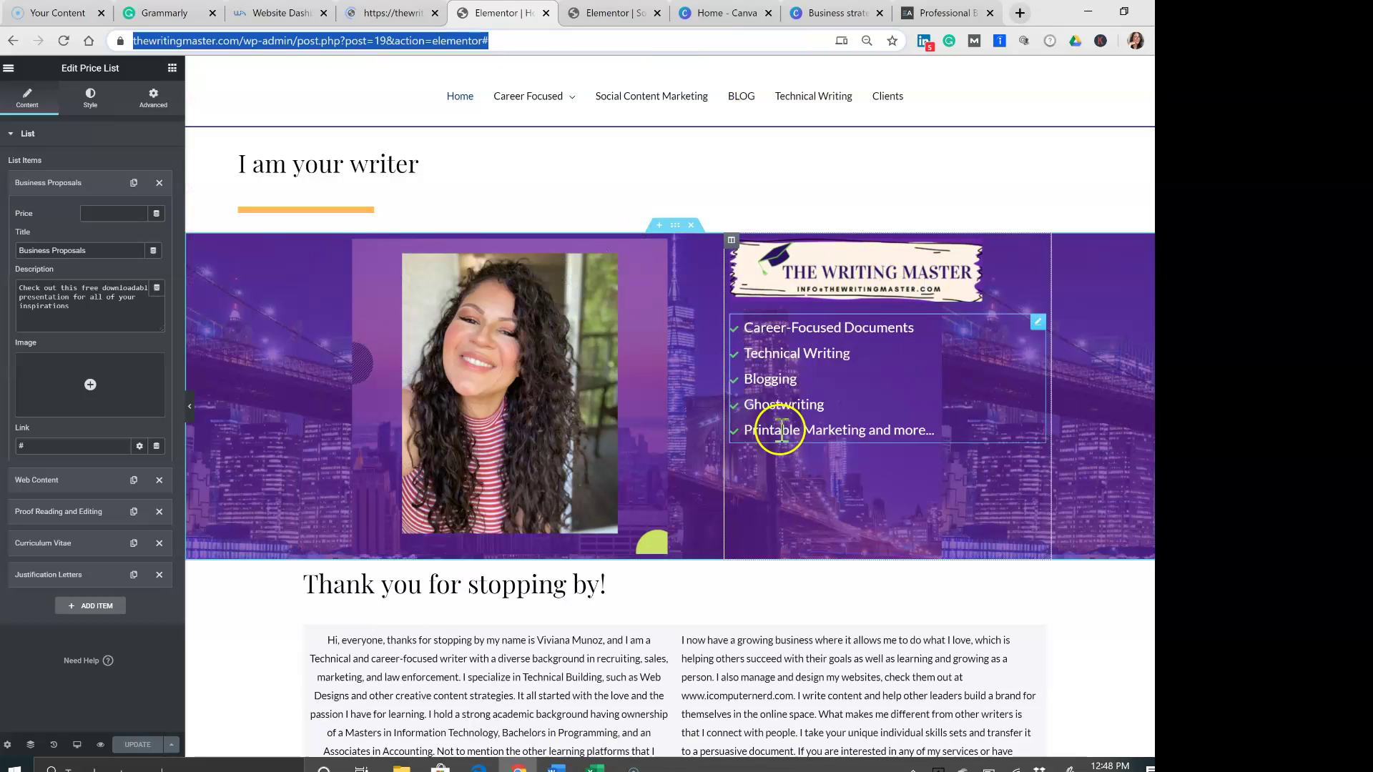
scroll(781, 429, down, 1)
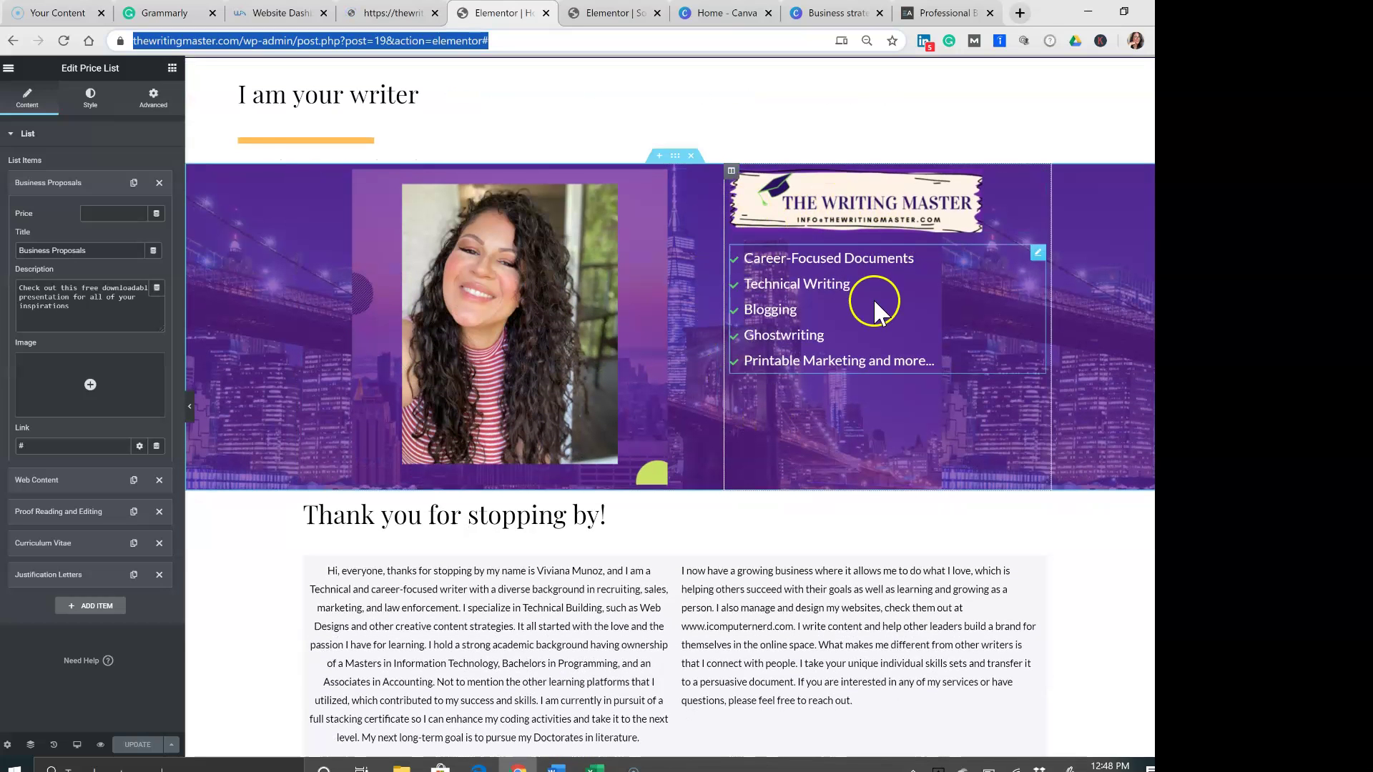
scroll(727, 453, down, 2)
scroll(729, 458, down, 10)
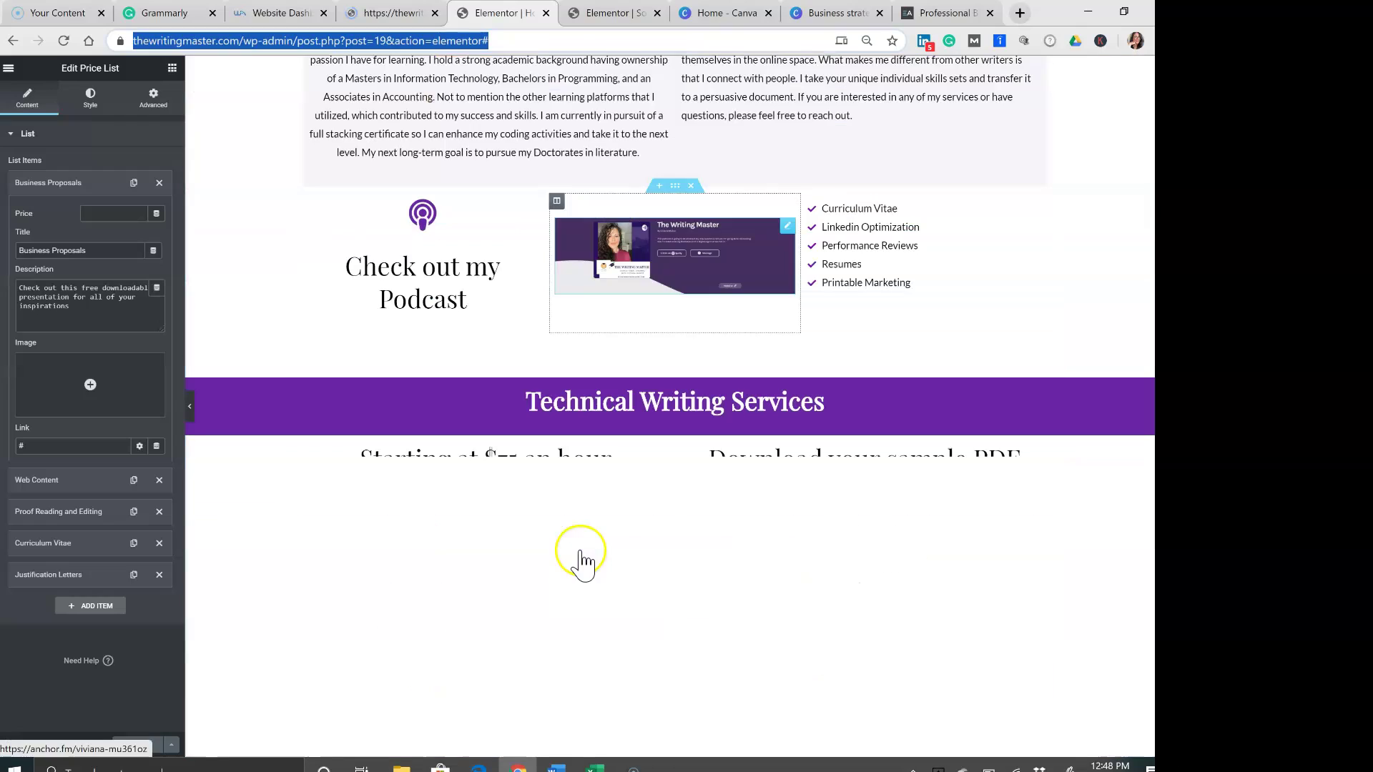
scroll(594, 486, down, 16)
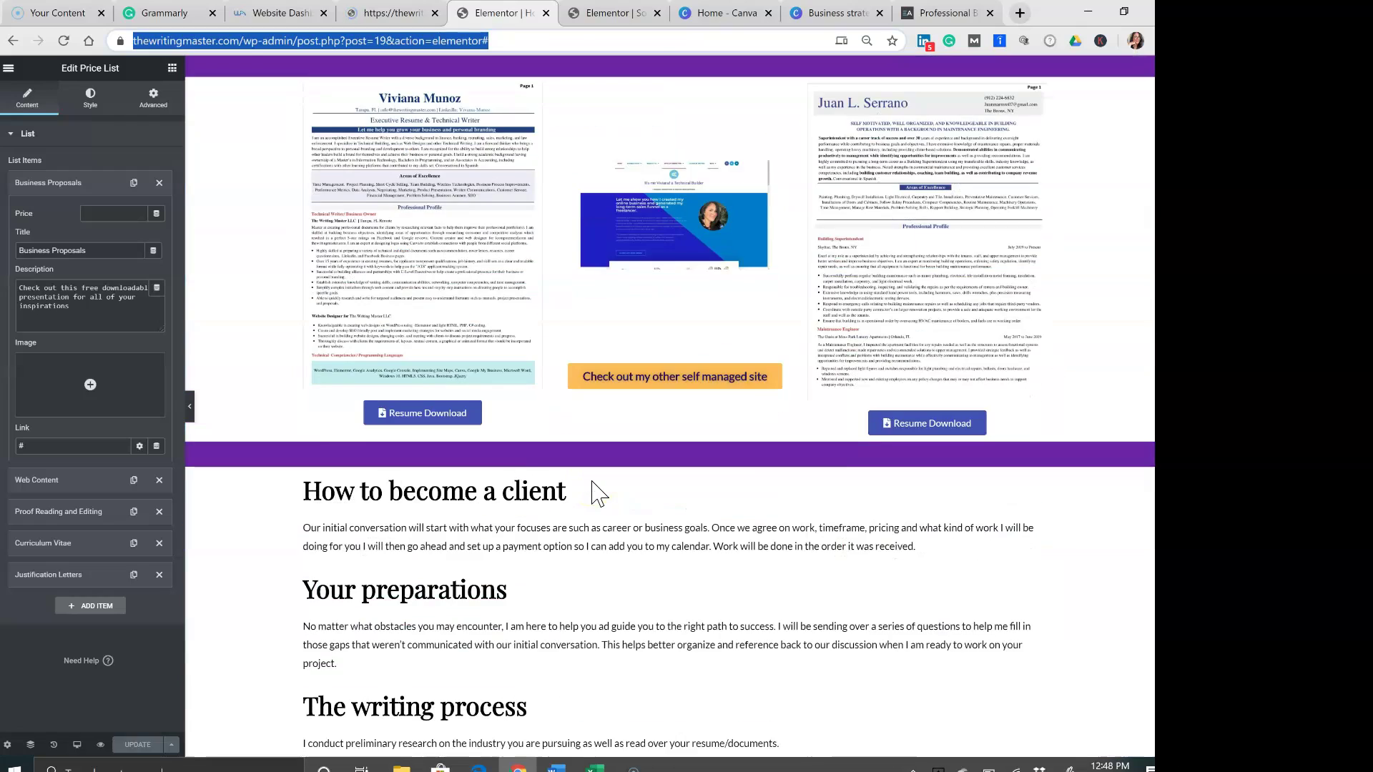
scroll(597, 493, down, 4)
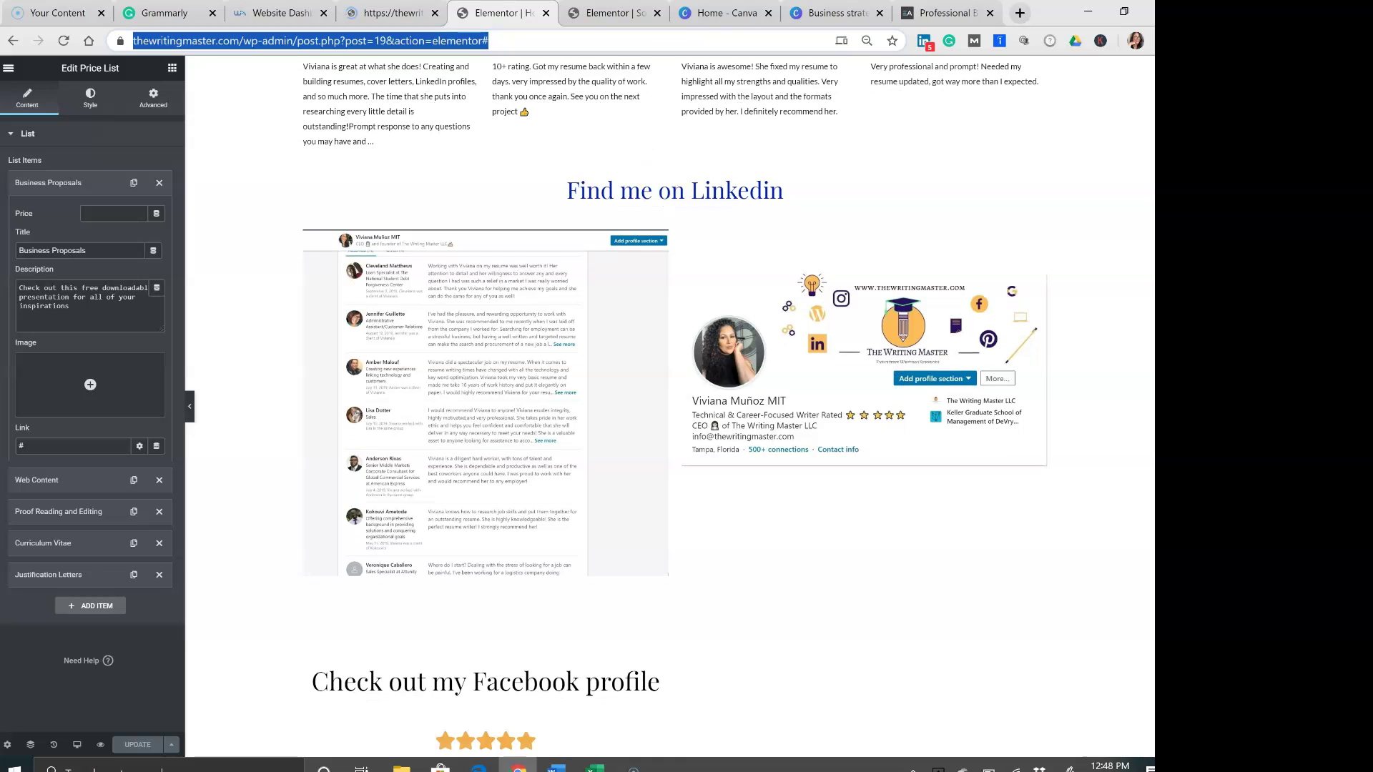
Step: Add a new page to the site from the WordPress dashboard's page list
click(384, 13)
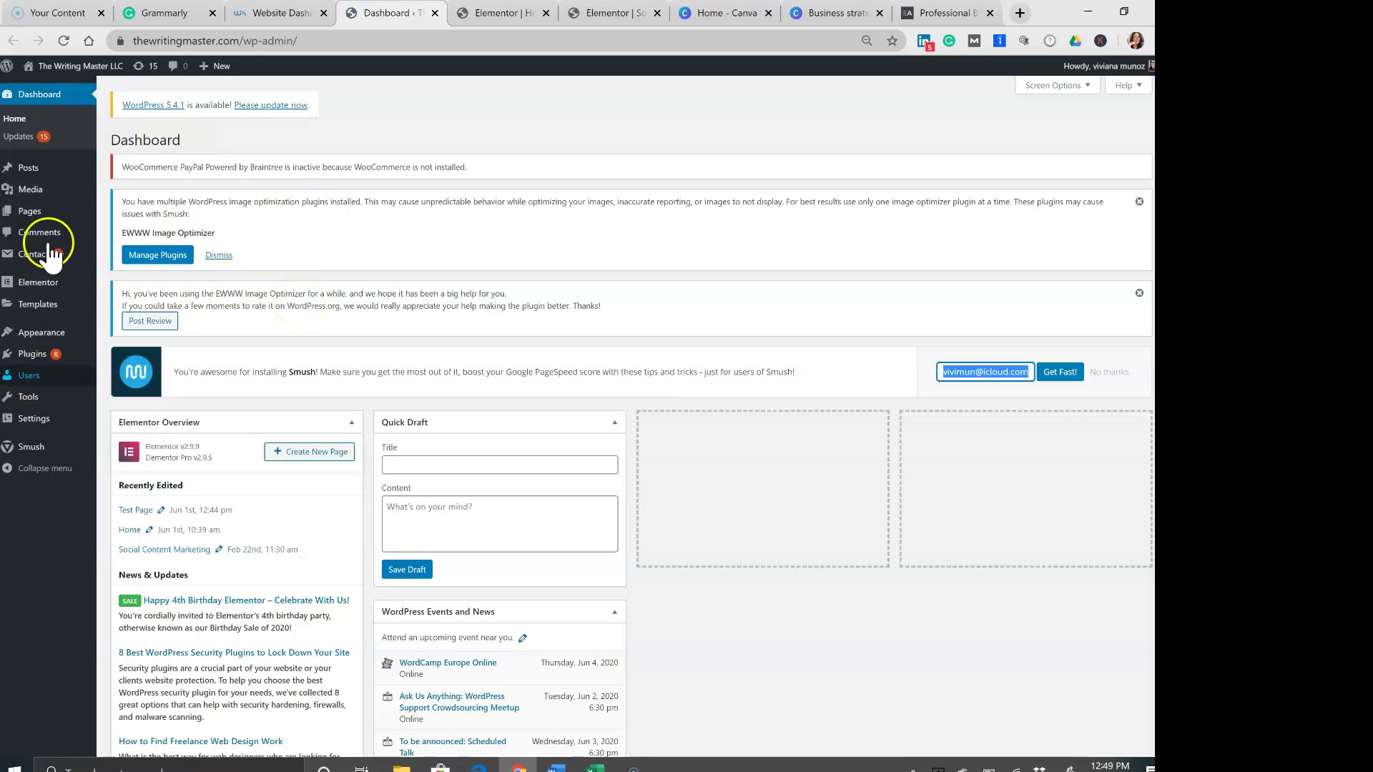
mouse_move(29, 220)
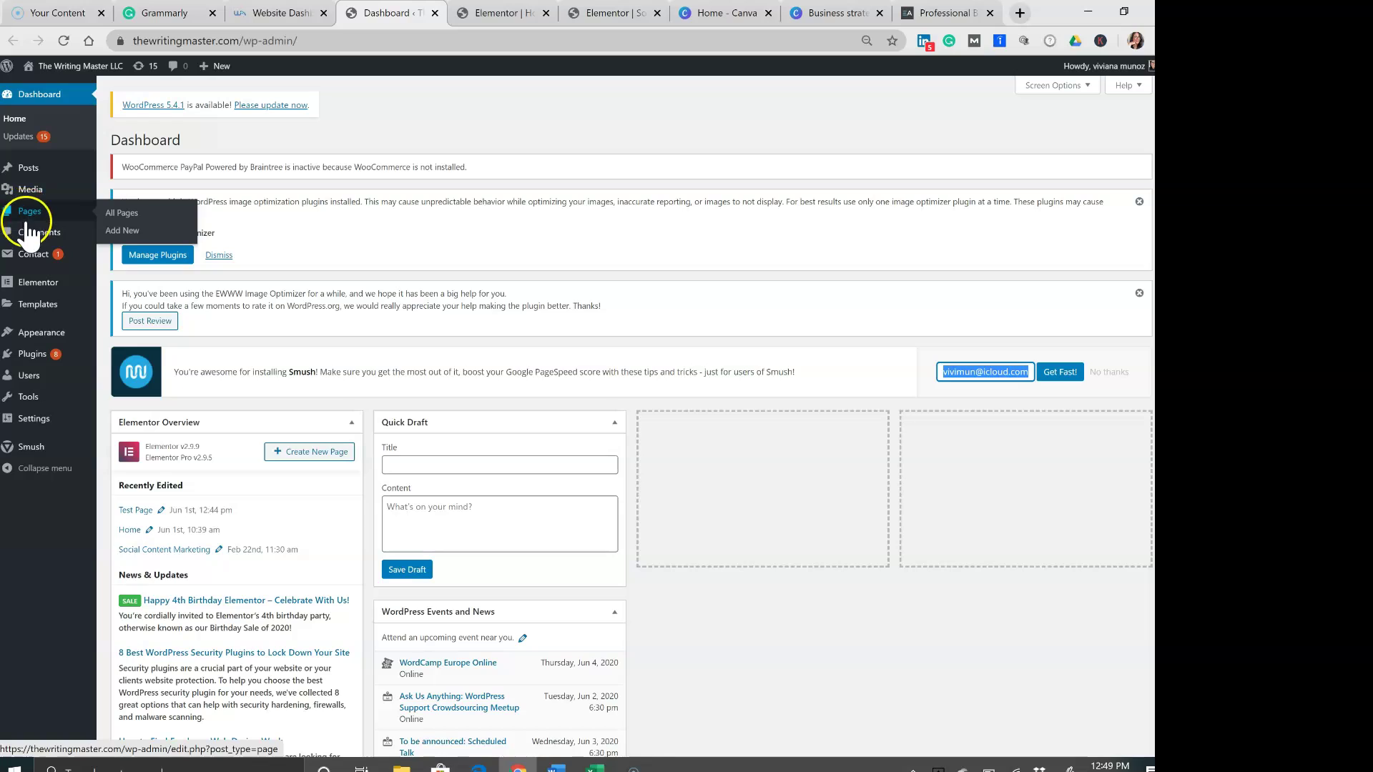
click(28, 217)
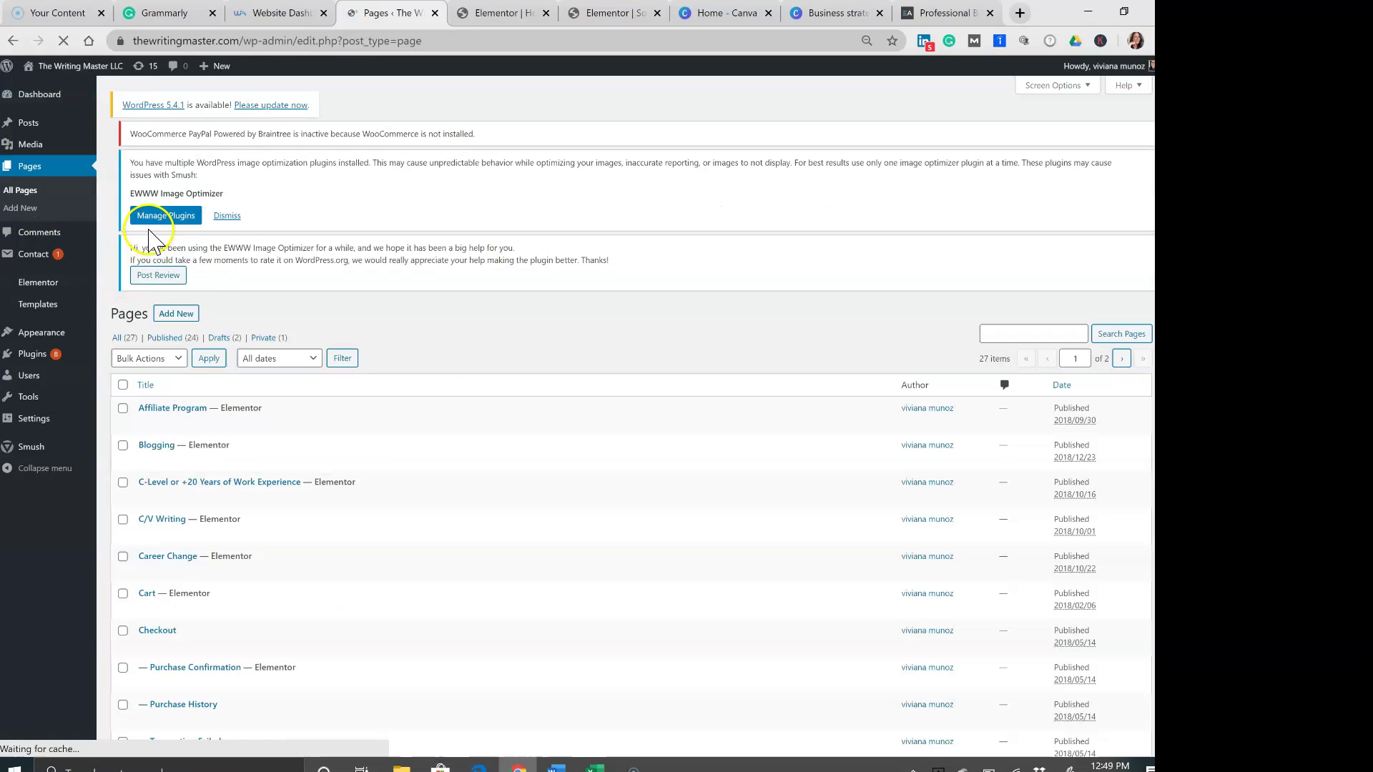
click(174, 315)
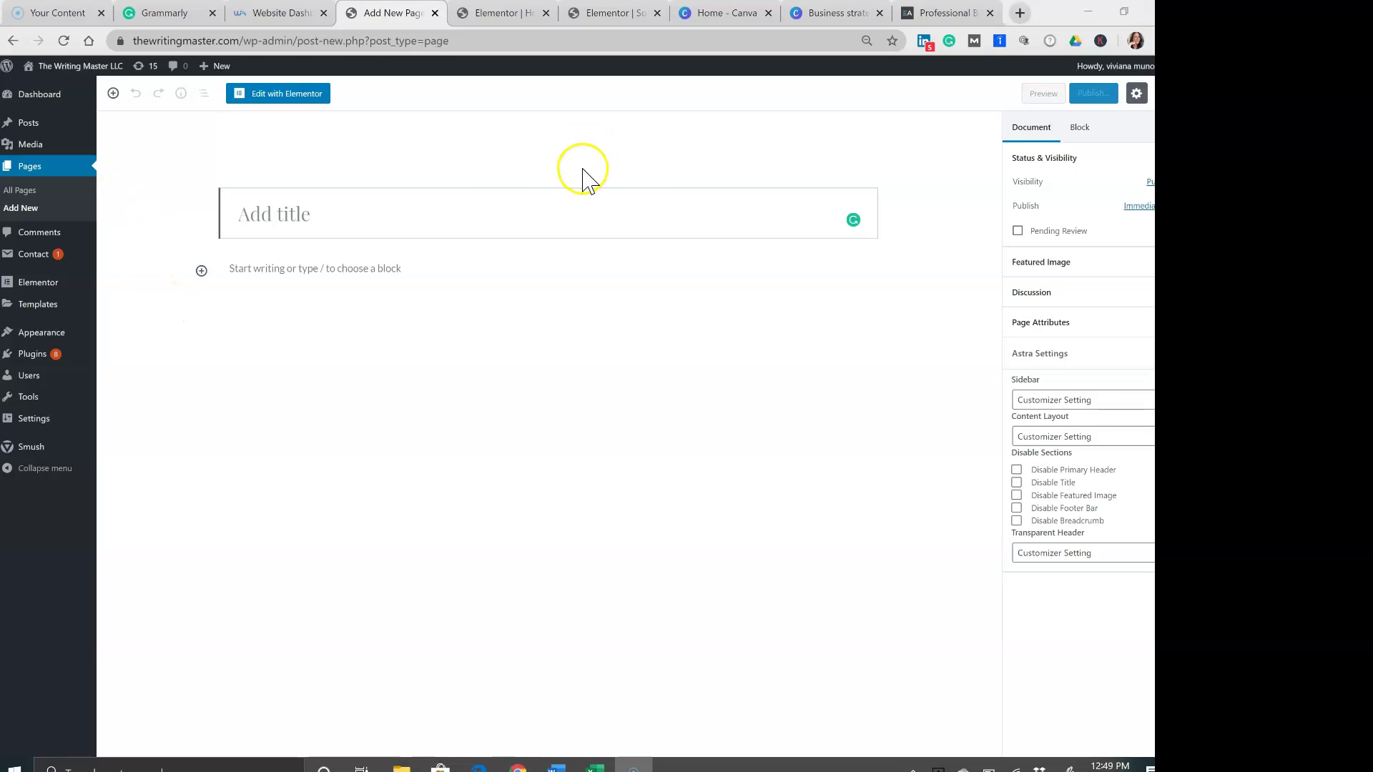
Step: Title the new page "Ghostwriting Services"
click(322, 222)
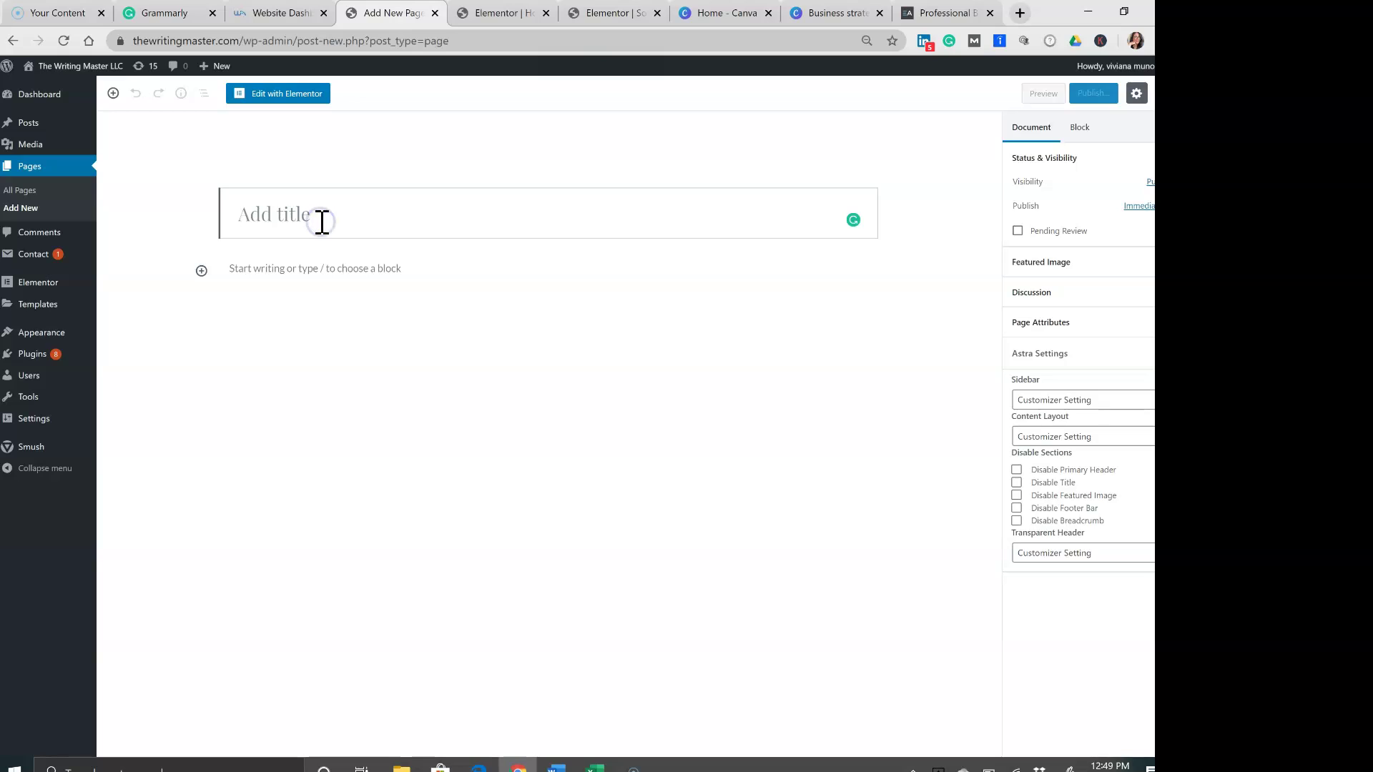
text(Ghos)
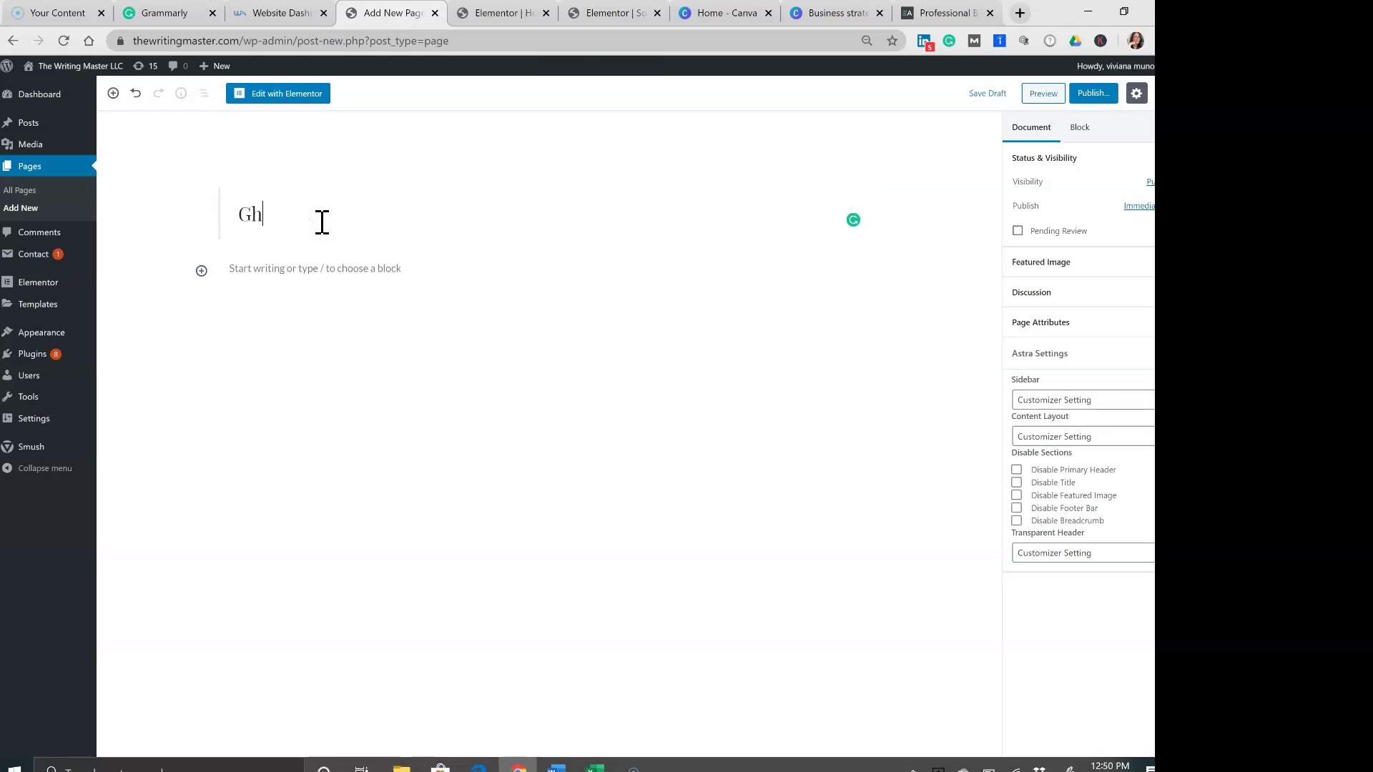
key(BackSpace)
key(BackSpace)
text(ostwritin)
text(Services)
Step: Copy the page title and paste it on a new line beneath "Click here for more information" in the Grammarly document
triple_click(308, 223)
key(ctrl+c)
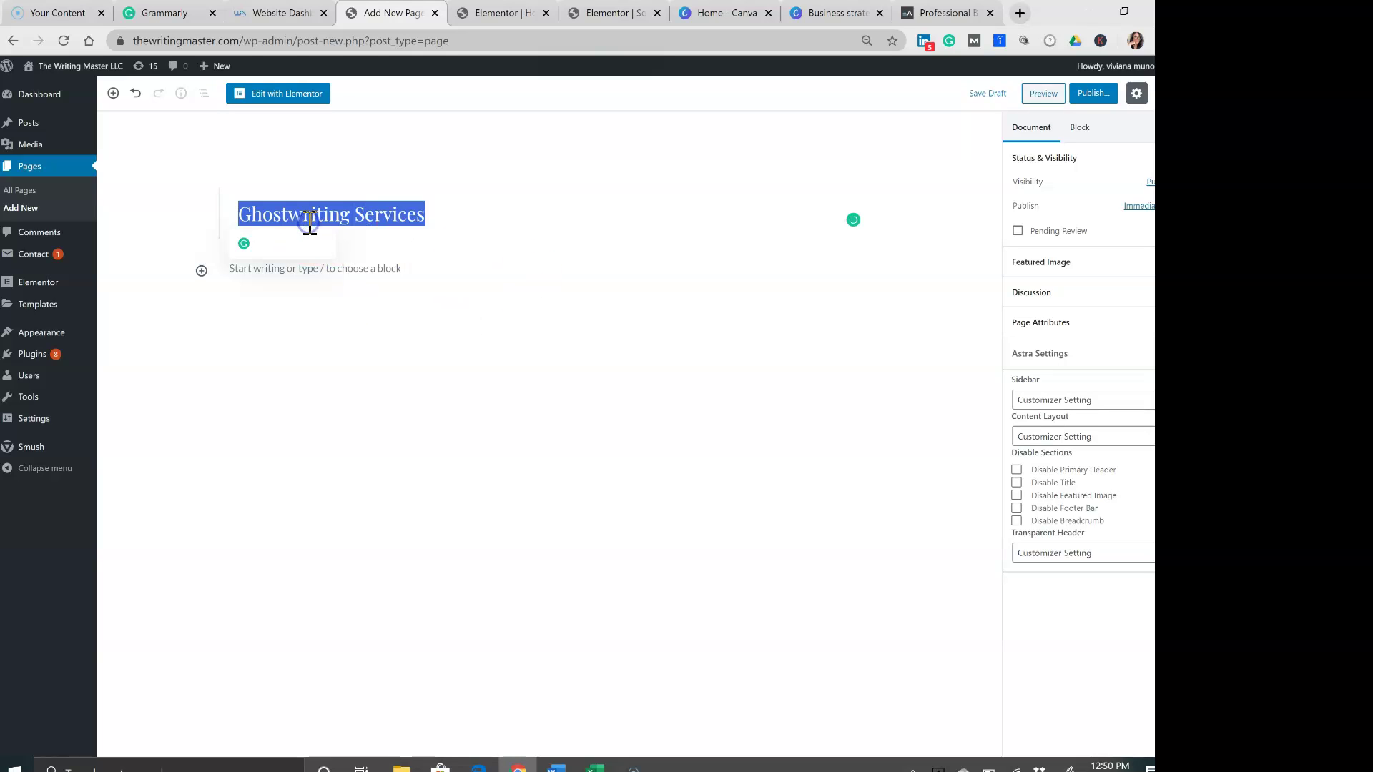
click(160, 16)
click(357, 472)
key(Return)
key(ctrl+v)
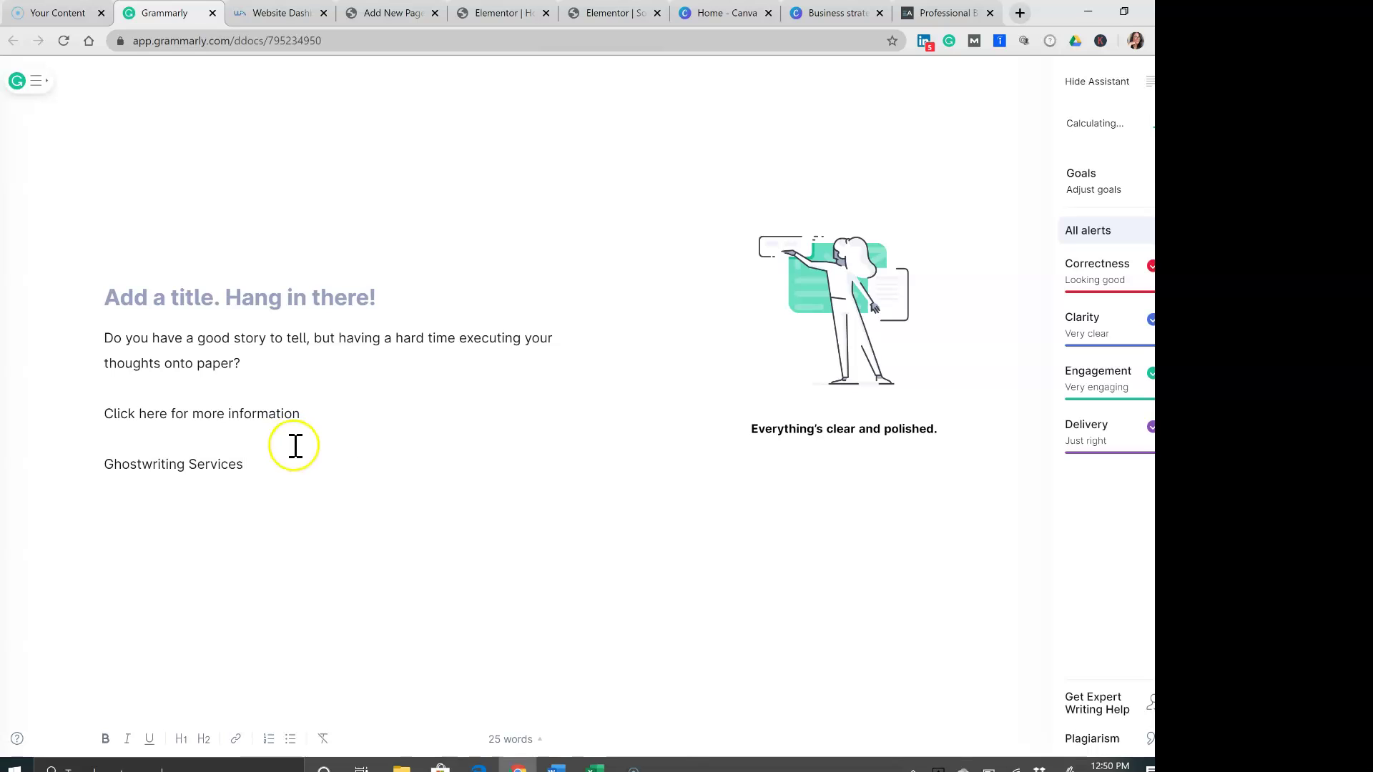
Step: Return to the new WordPress page and open it for editing with Elementor
click(282, 13)
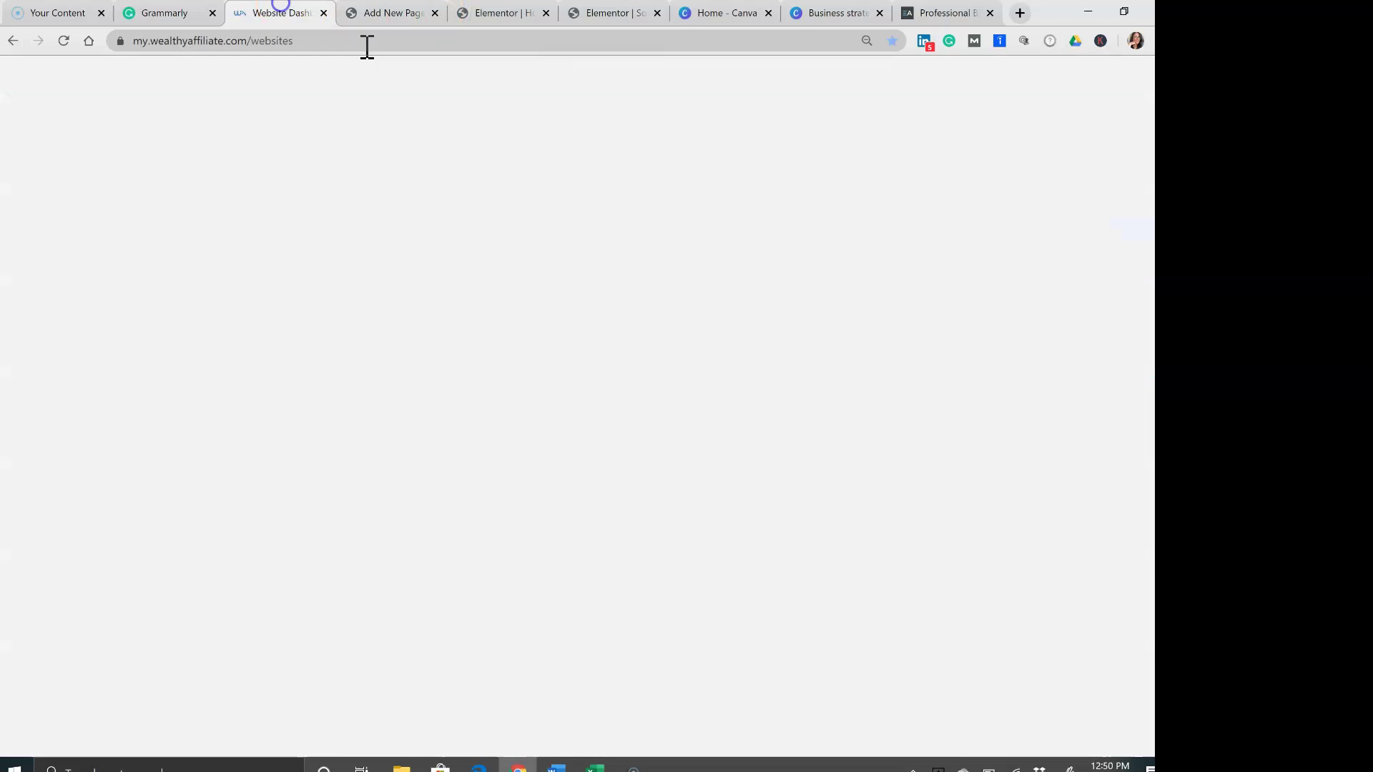
click(380, 13)
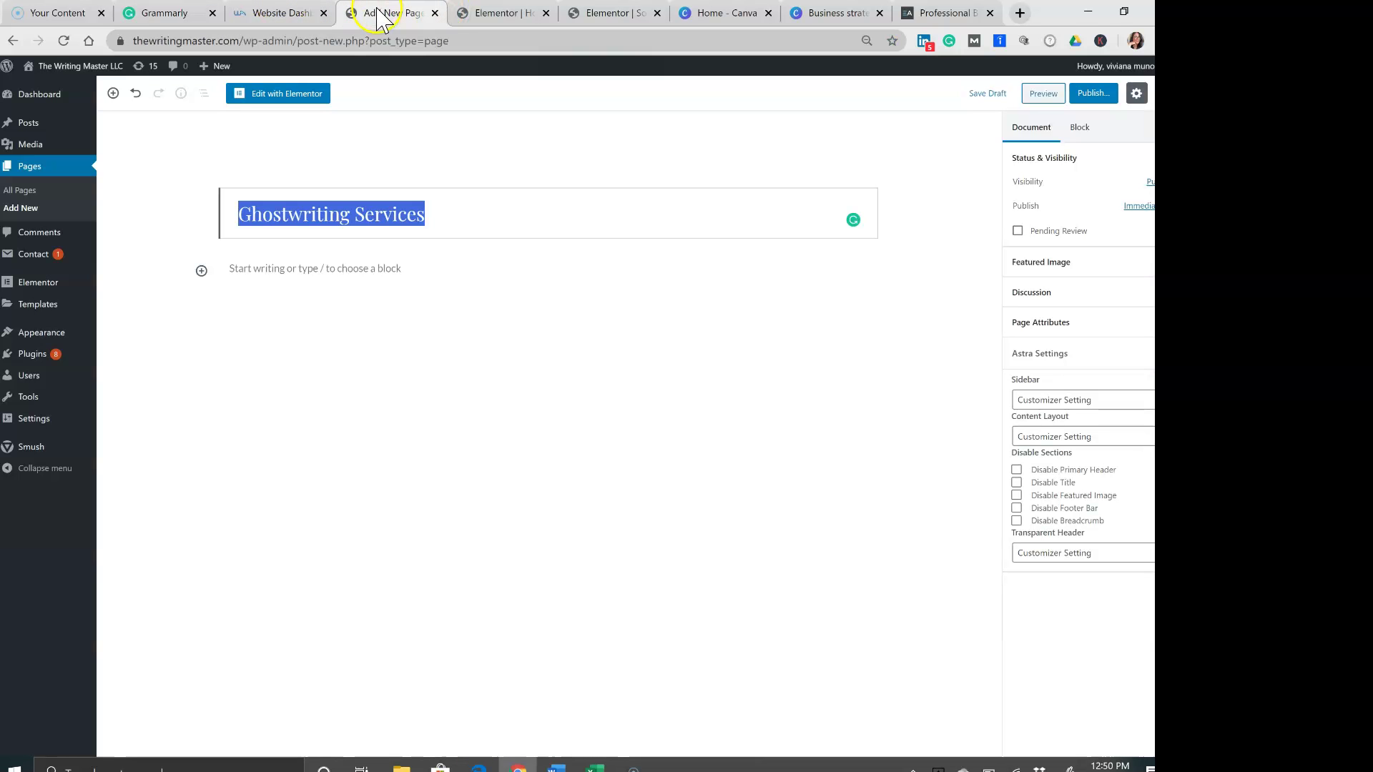
click(518, 194)
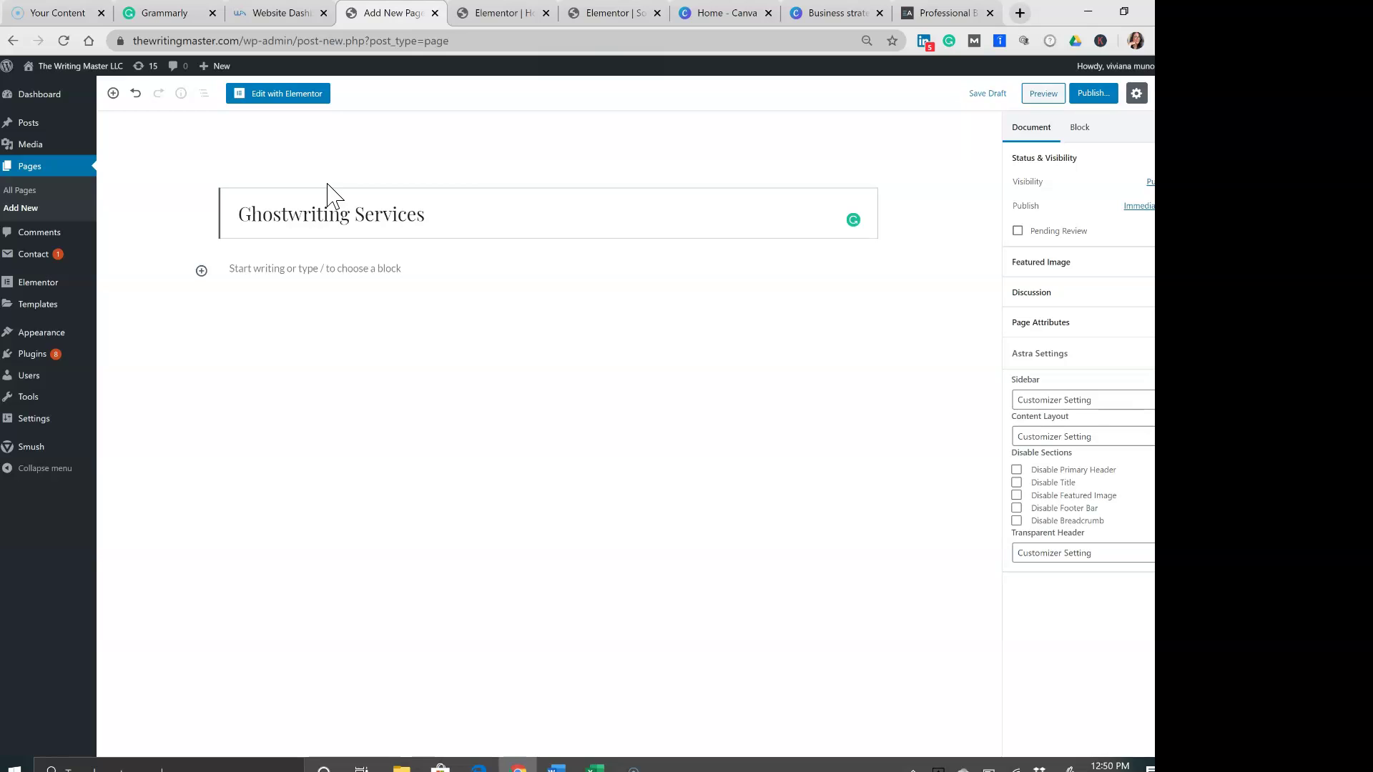
click(308, 95)
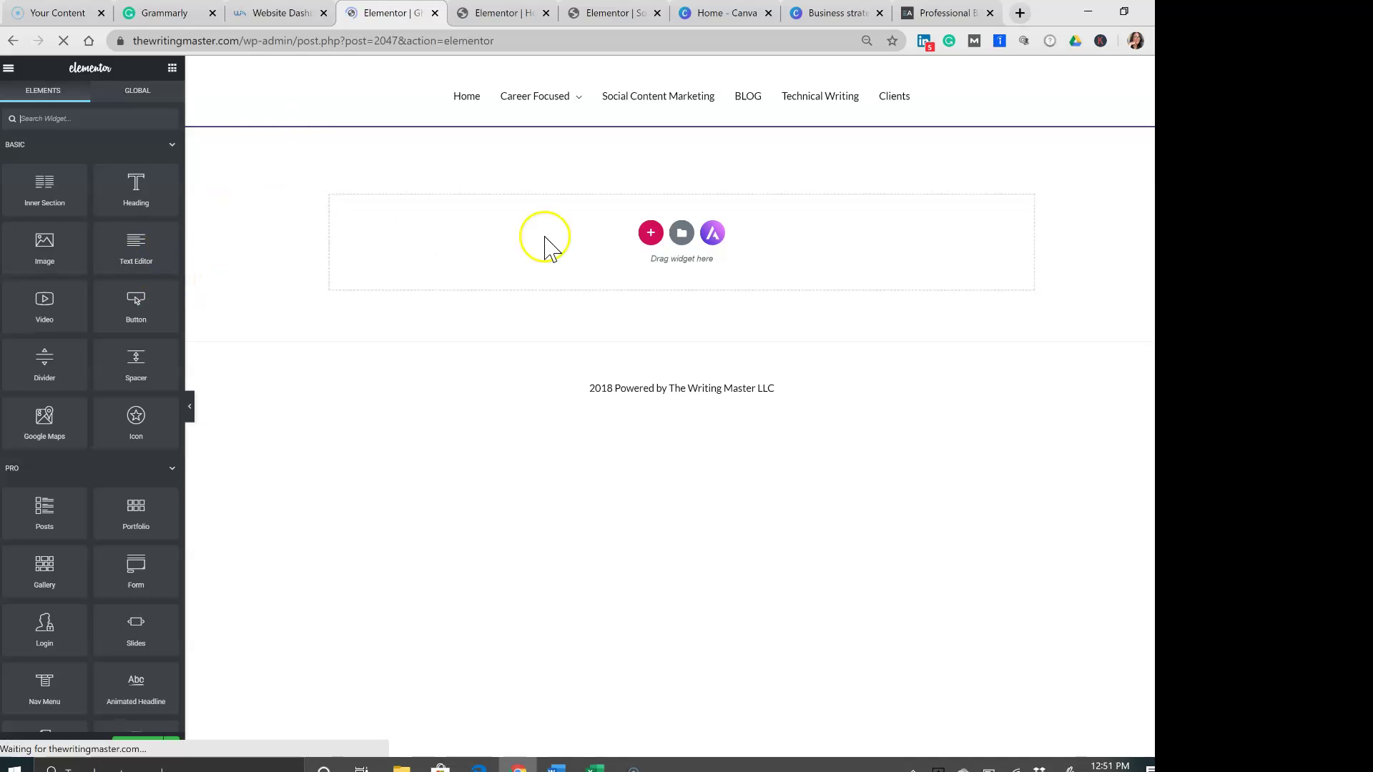
Step: Copy the header banner section of the Social Content Marketing page in Elementor
click(600, 16)
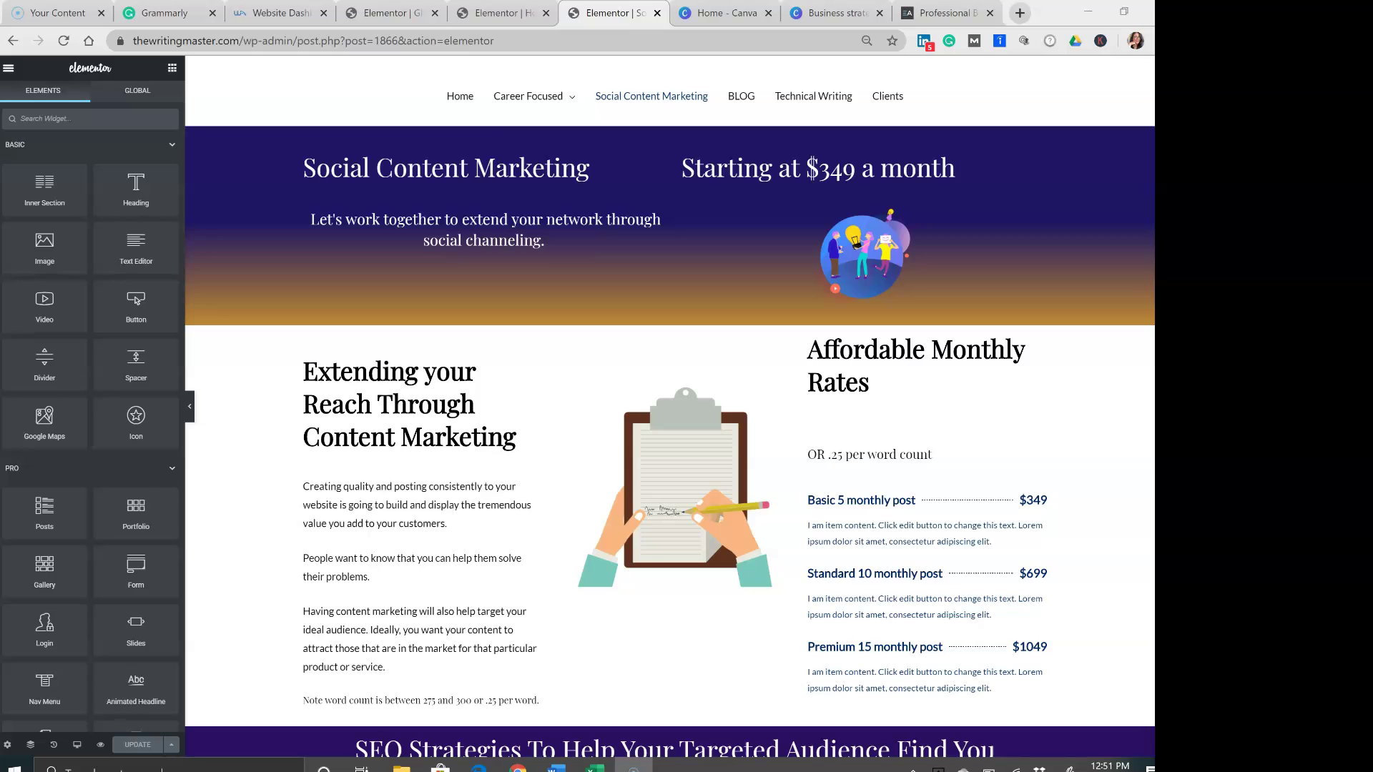
mouse_move(515, 98)
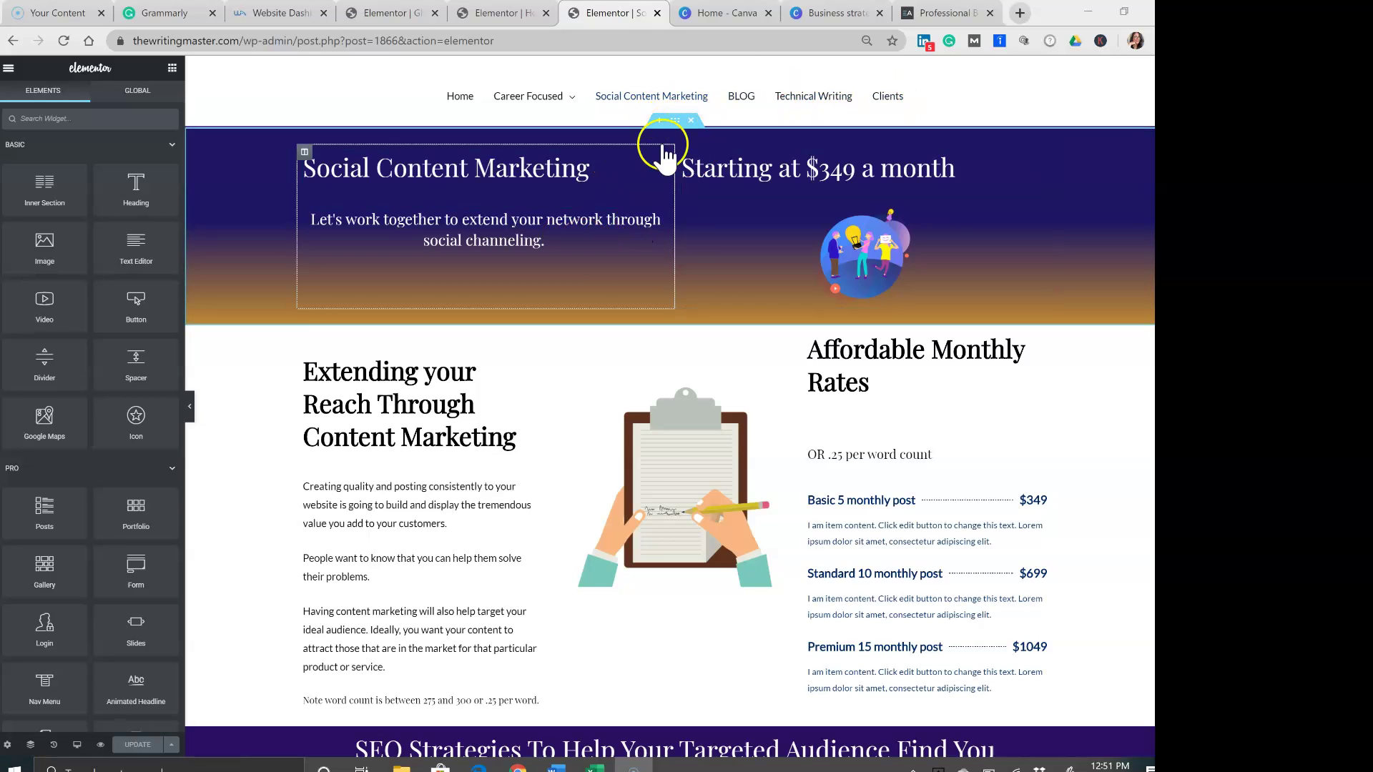
click(675, 121)
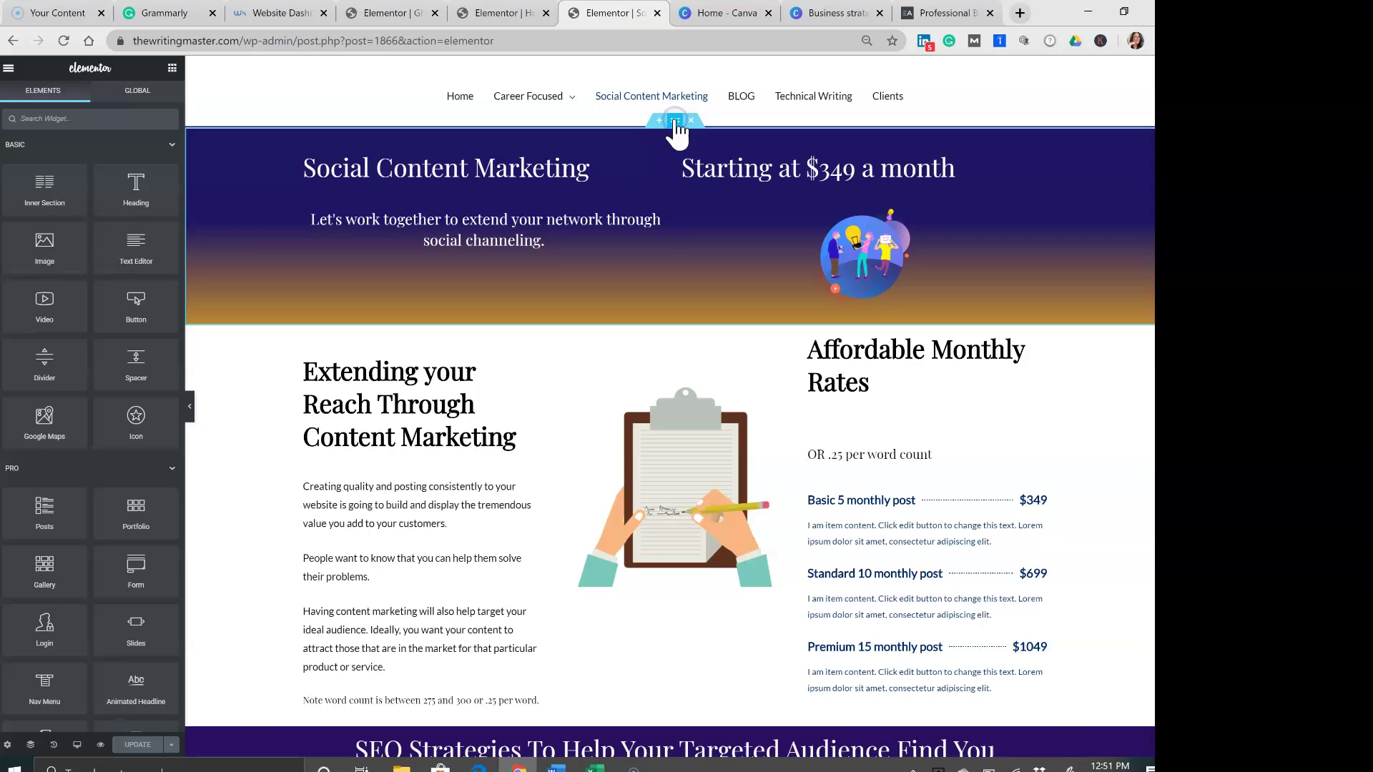
right_click(674, 121)
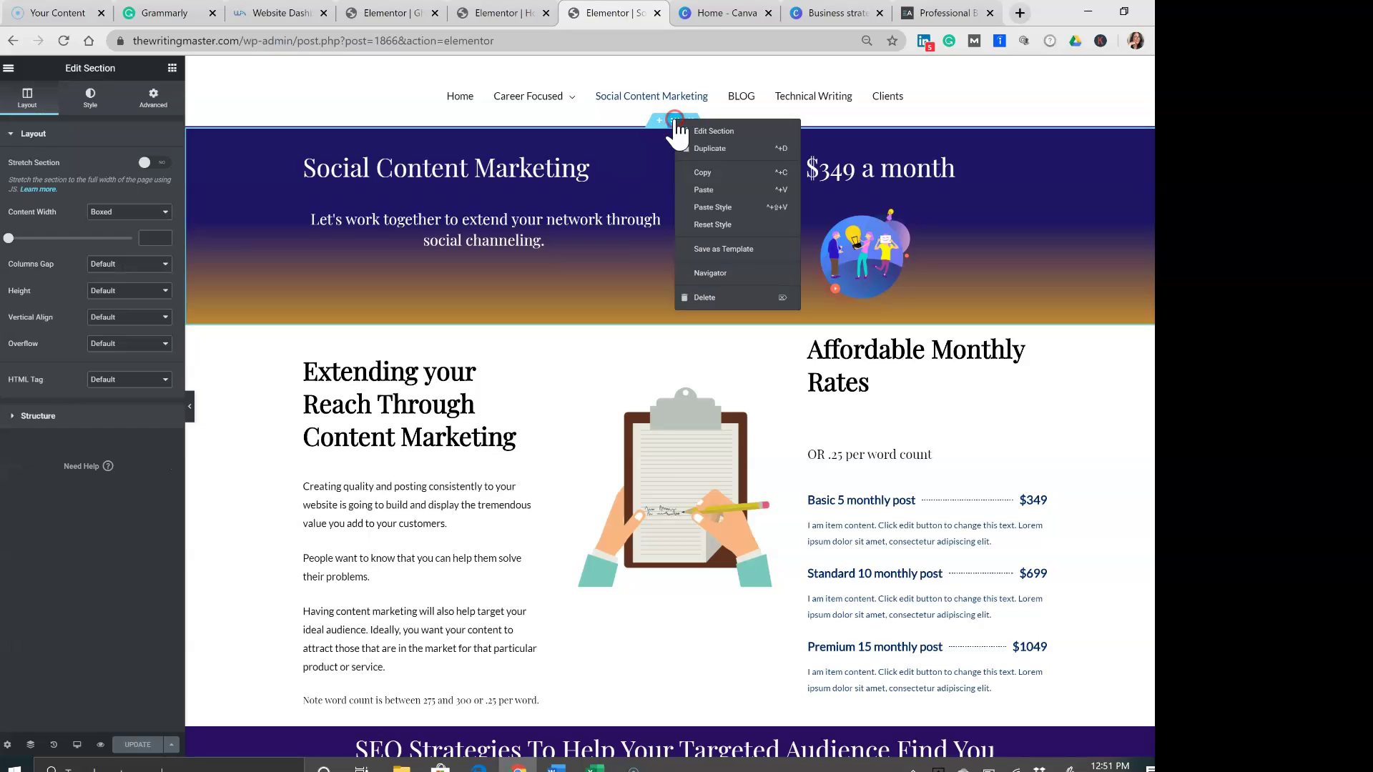
click(706, 174)
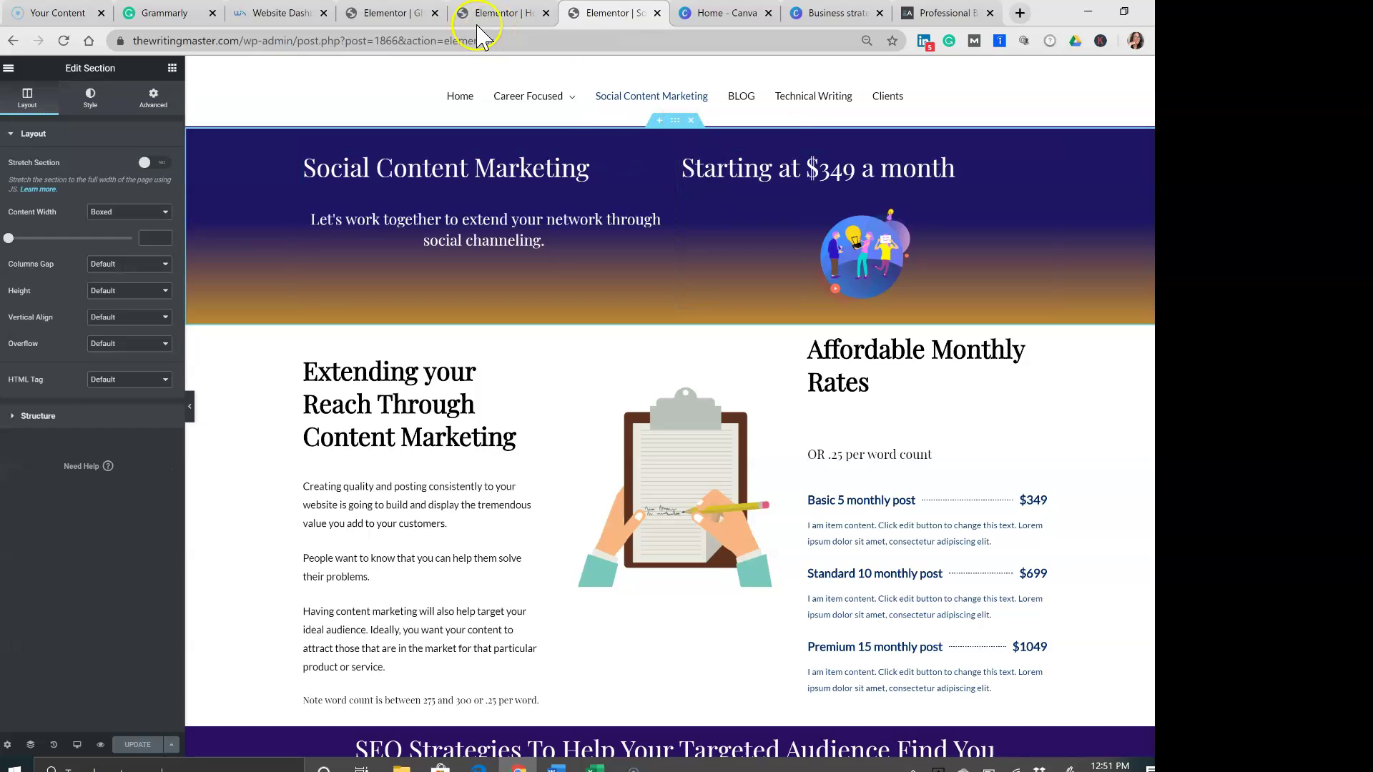
Step: Paste the copied banner section into the empty Ghostwriting Services page
click(513, 13)
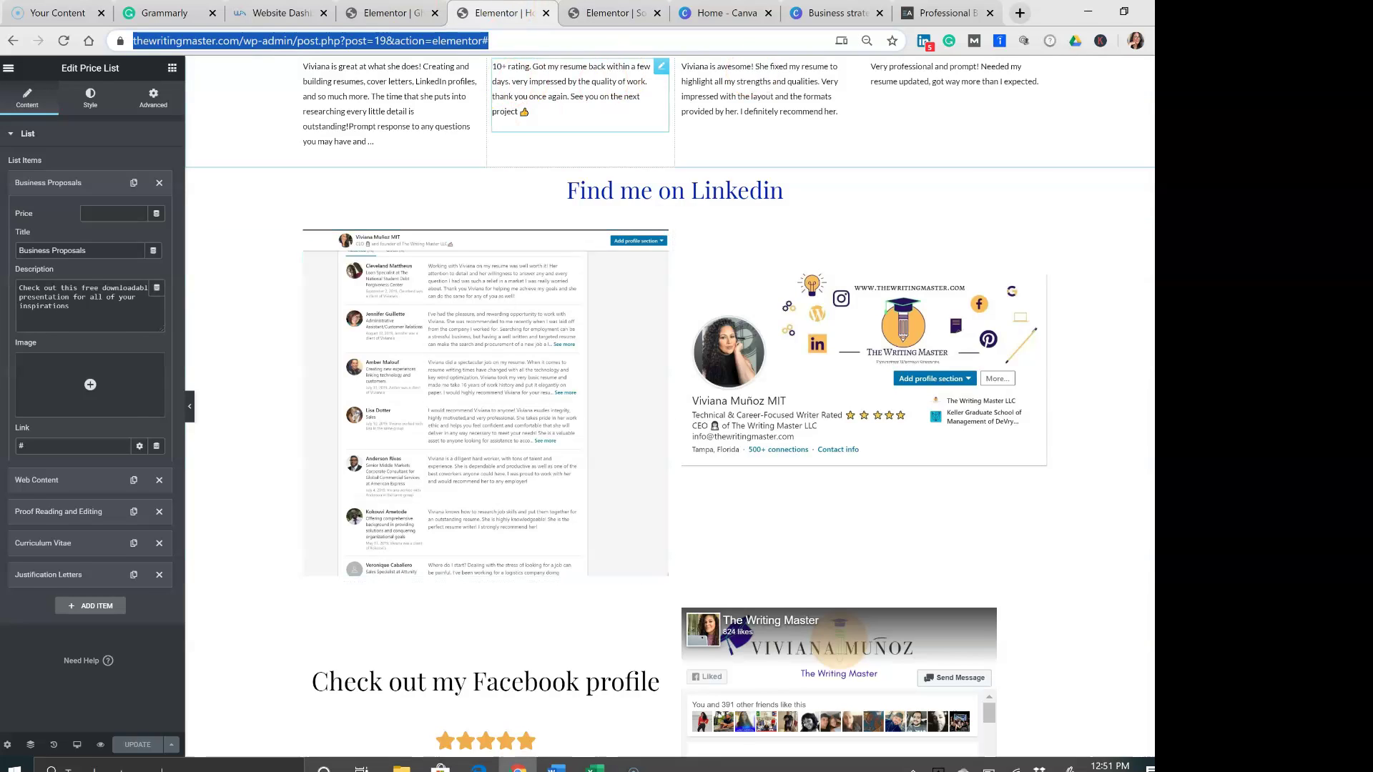
click(393, 12)
right_click(652, 234)
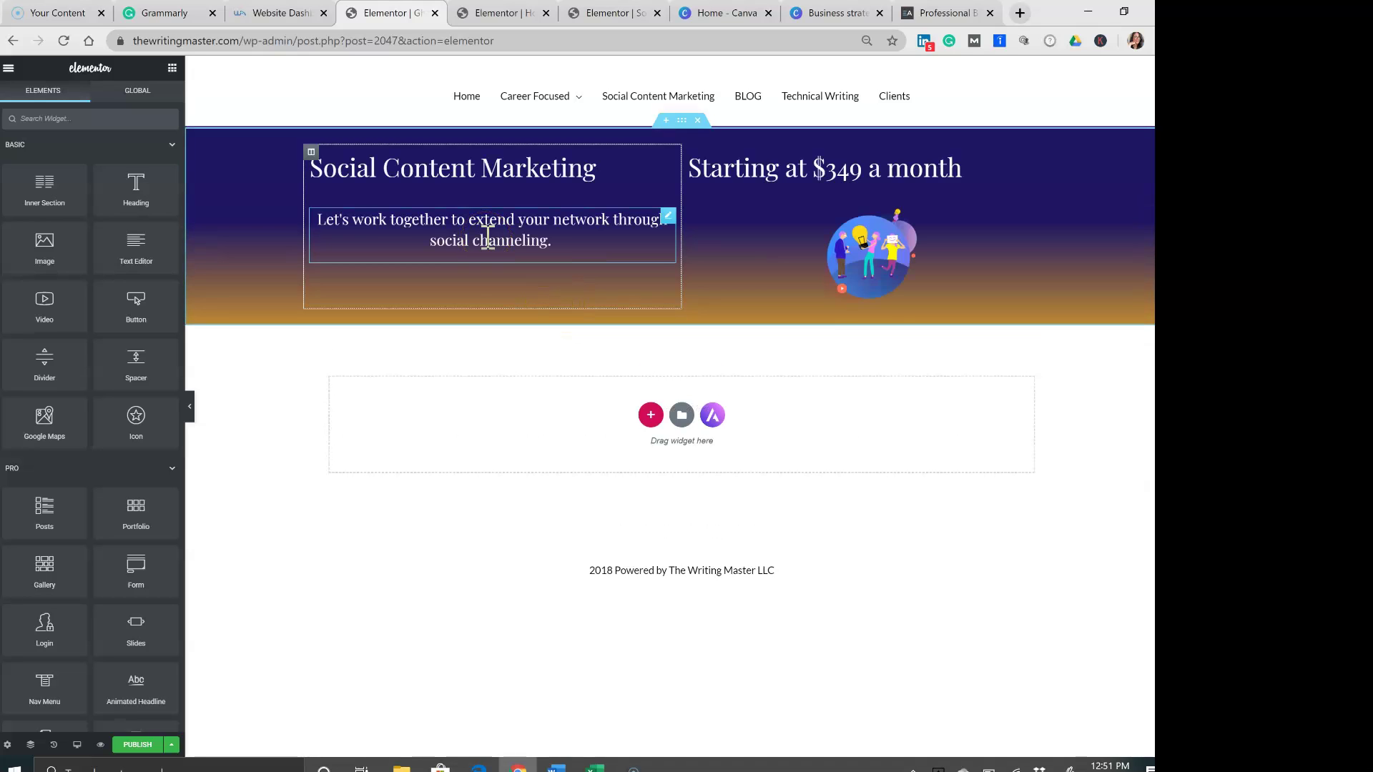
Step: Replace the pasted banner's "Social Content Marketing" heading with "Ghostwriting Services"
click(489, 179)
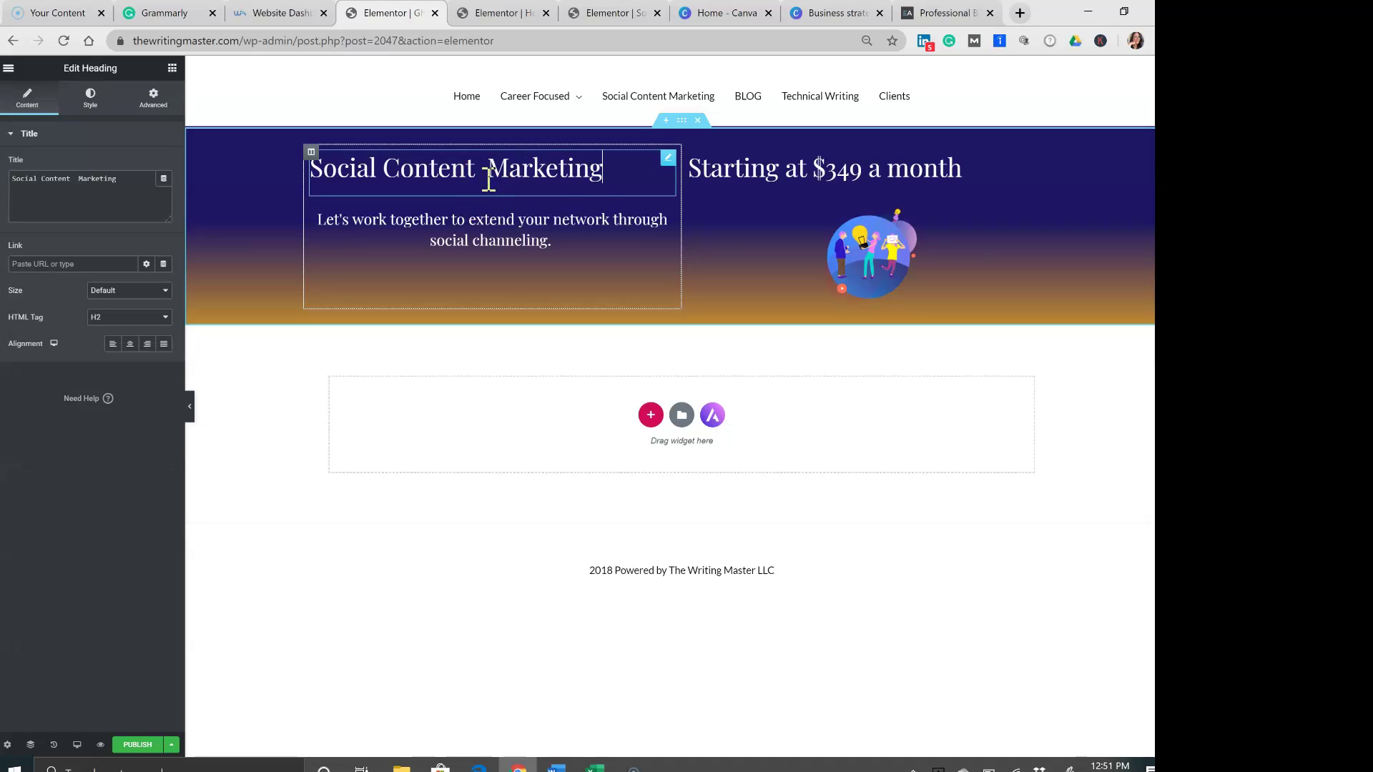
triple_click(488, 179)
text(Ghios)
key(BackSpace)
key(BackSpace)
key(BackSpace)
text(os)
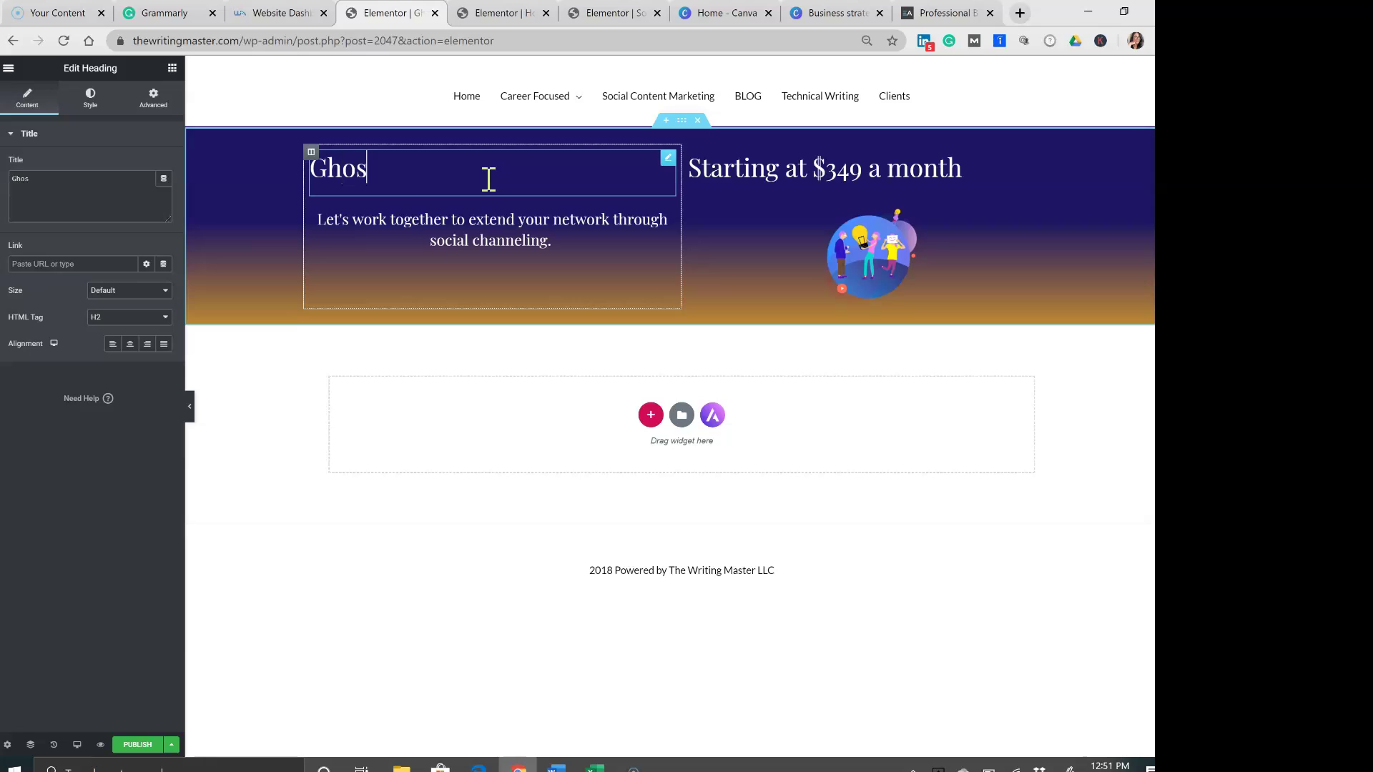
text(twriting)
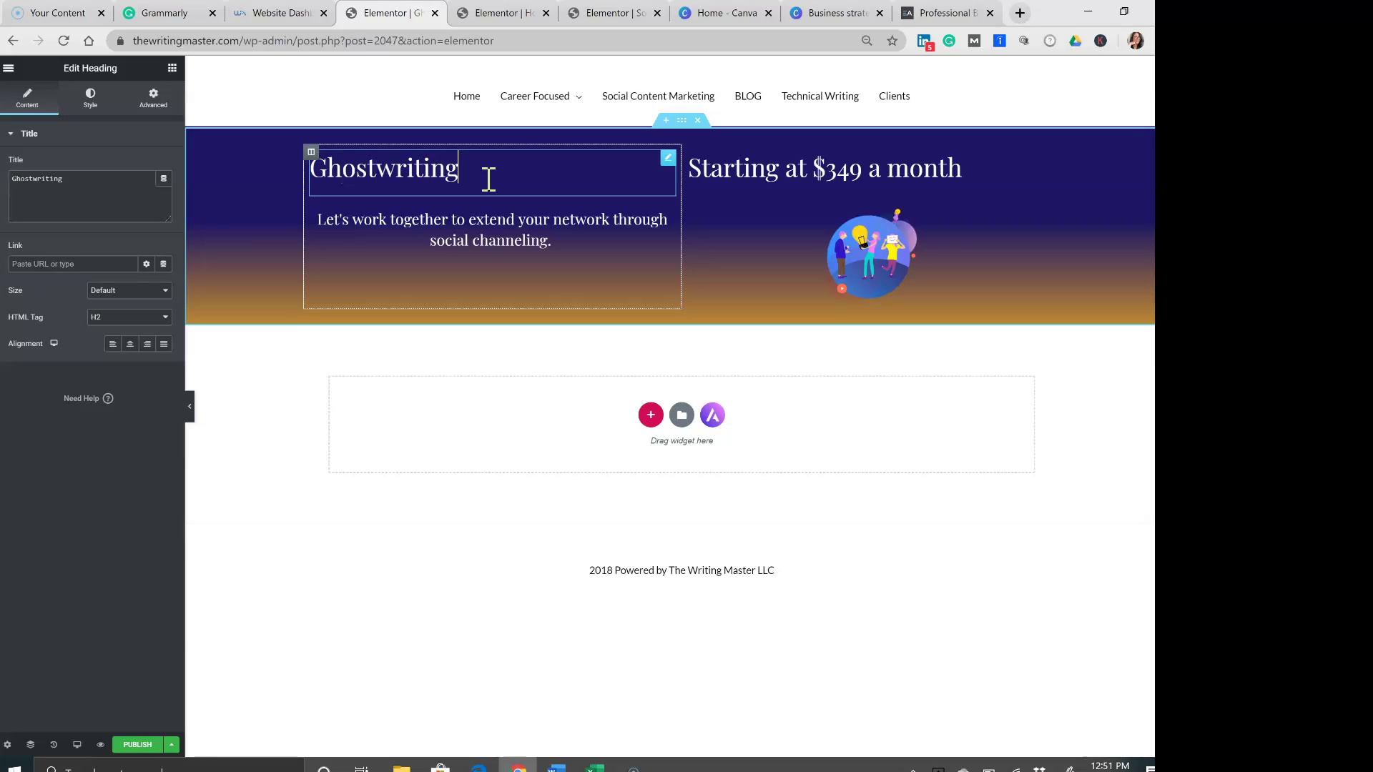
text( Services)
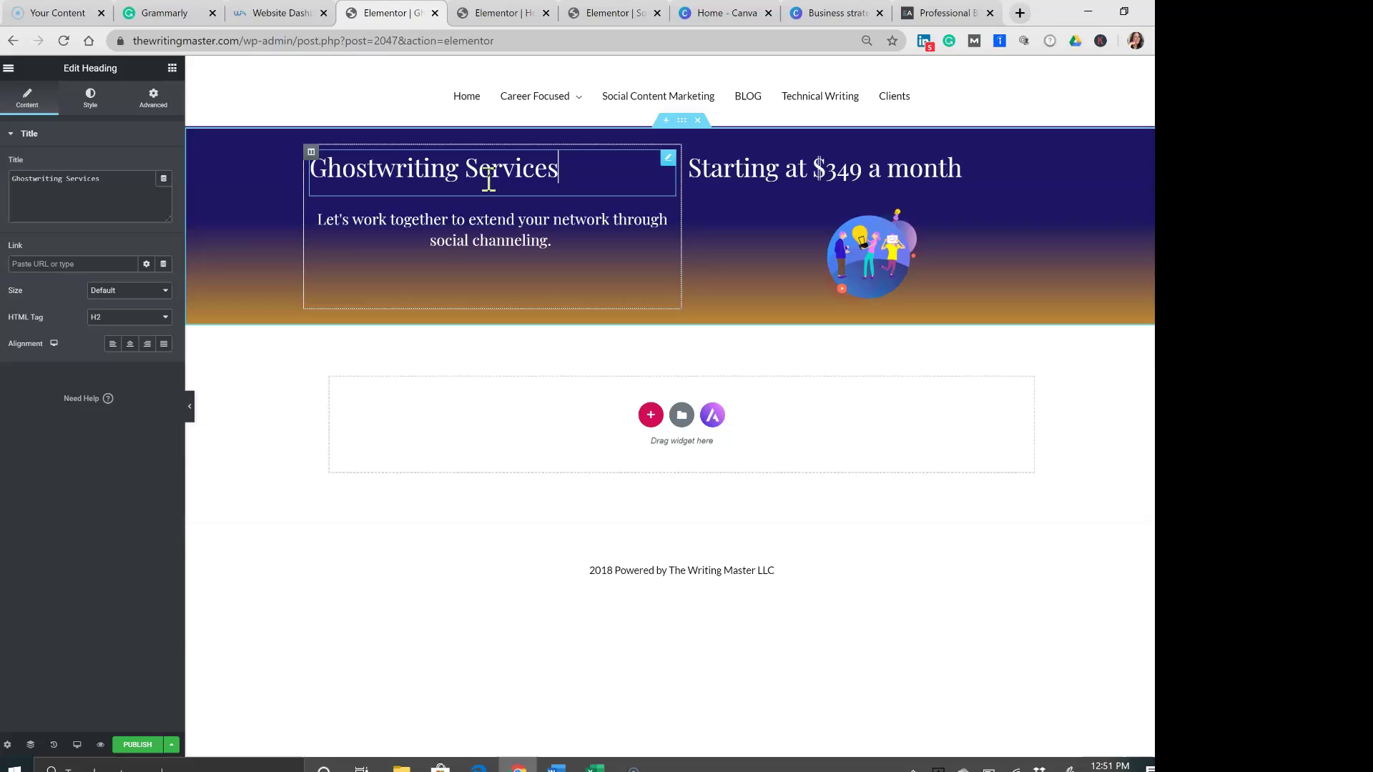
Step: Replace the banner's subheading with the Grammarly text "Do you have a good story to tell, but having a hard time executing your thoughts onto paper?"
click(180, 13)
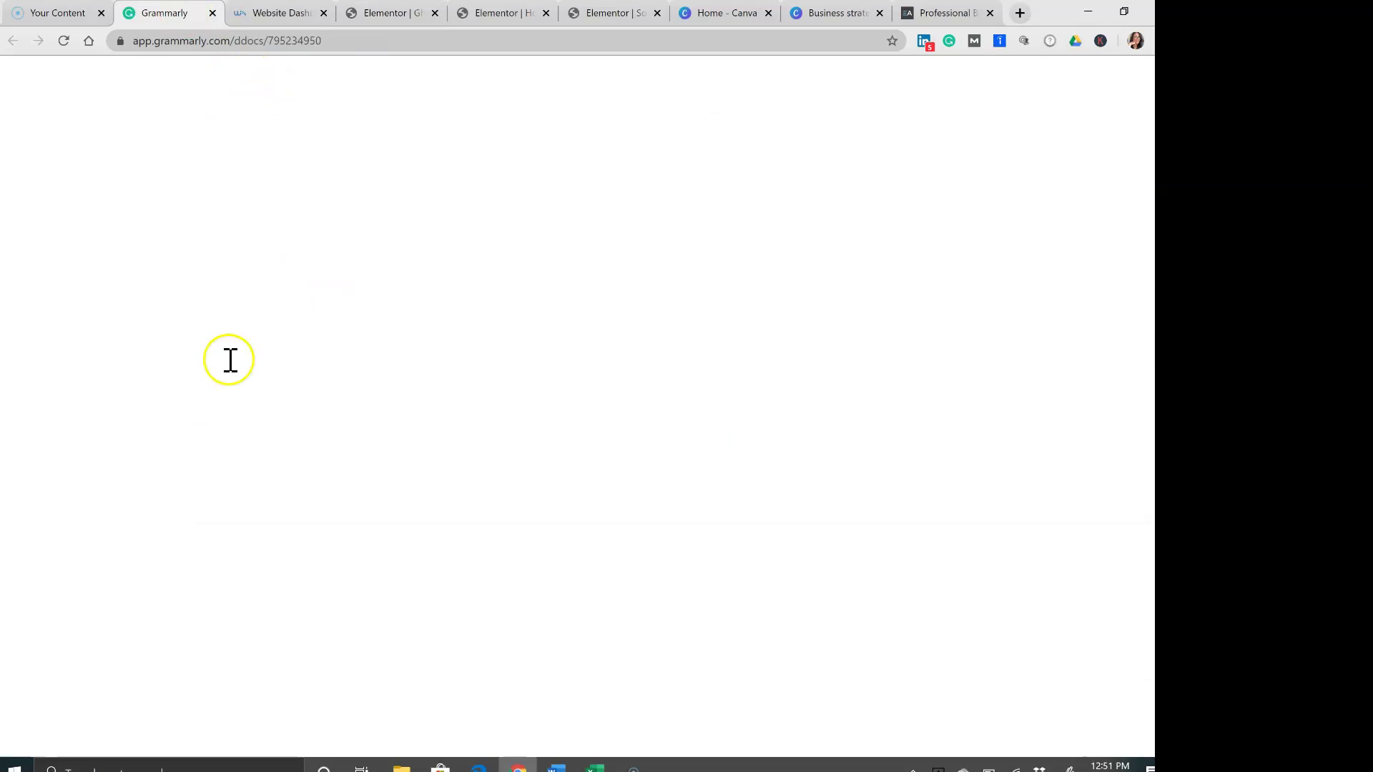
drag(246, 363, 103, 340)
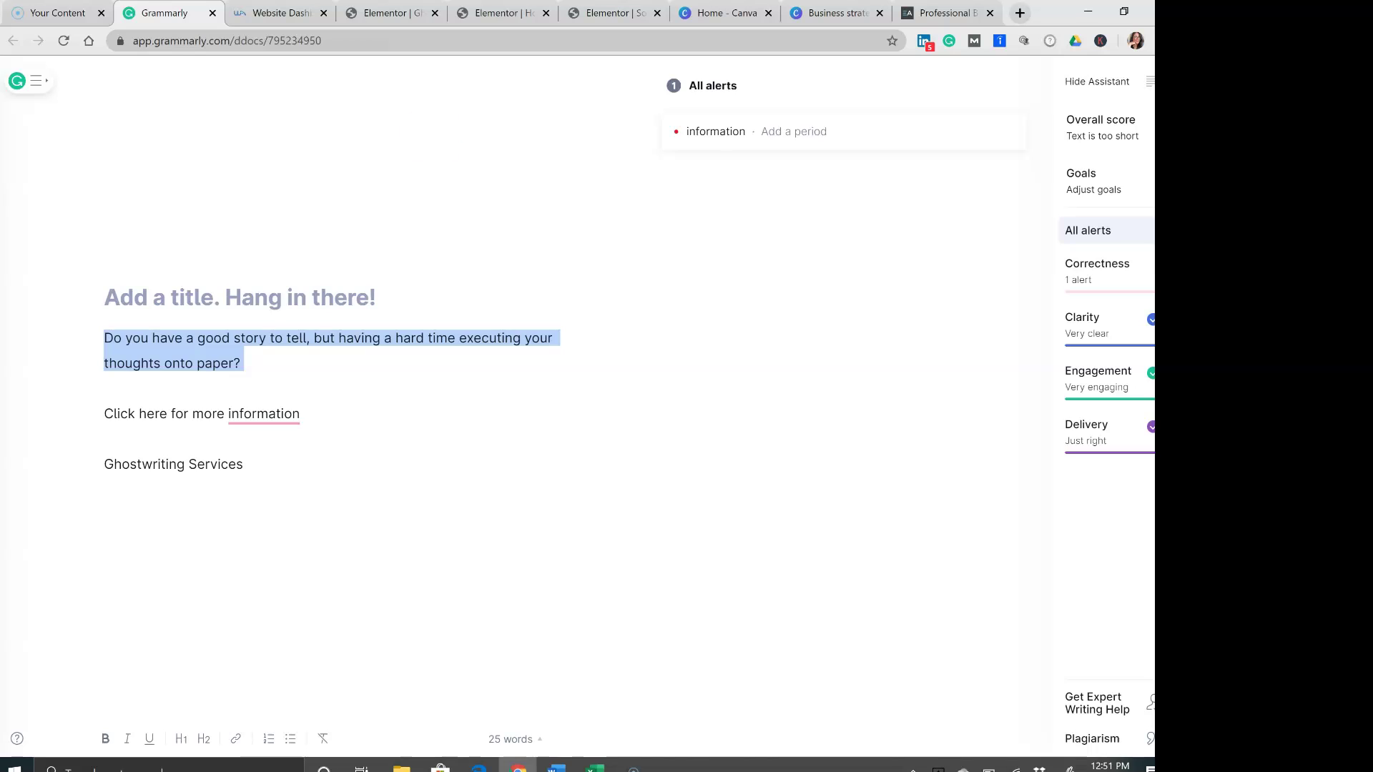
click(392, 13)
triple_click(548, 240)
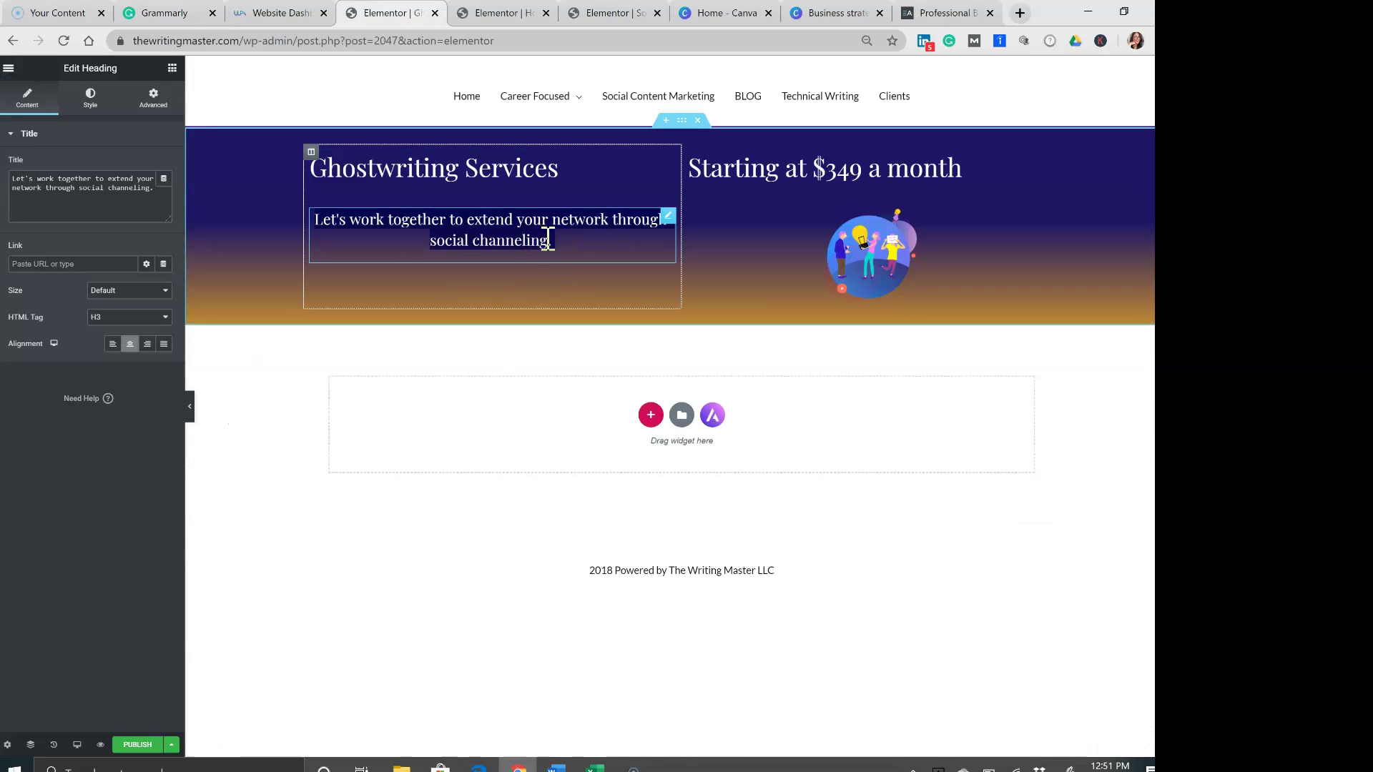
key(ctrl+v)
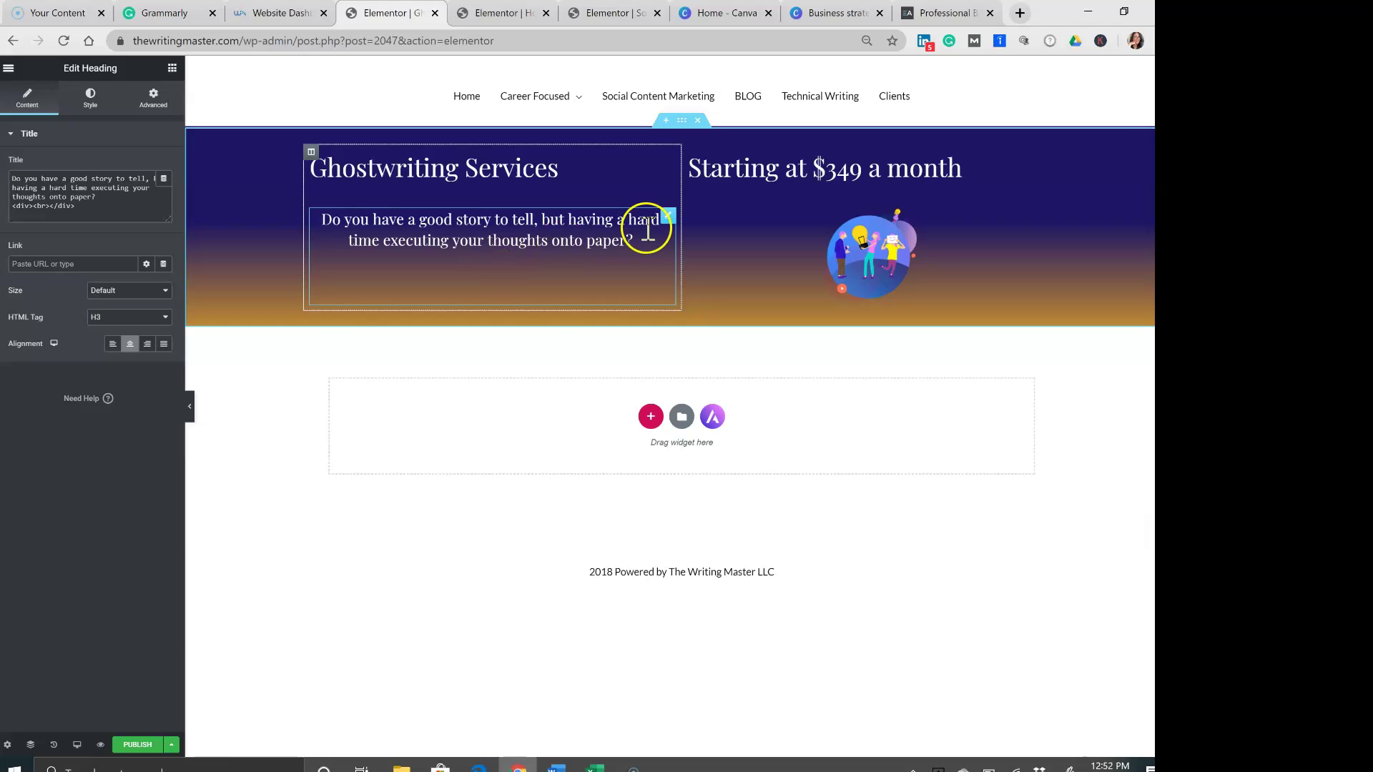
Step: Change the banner's price heading to "Starting at $150 an hour"
click(880, 174)
click(840, 173)
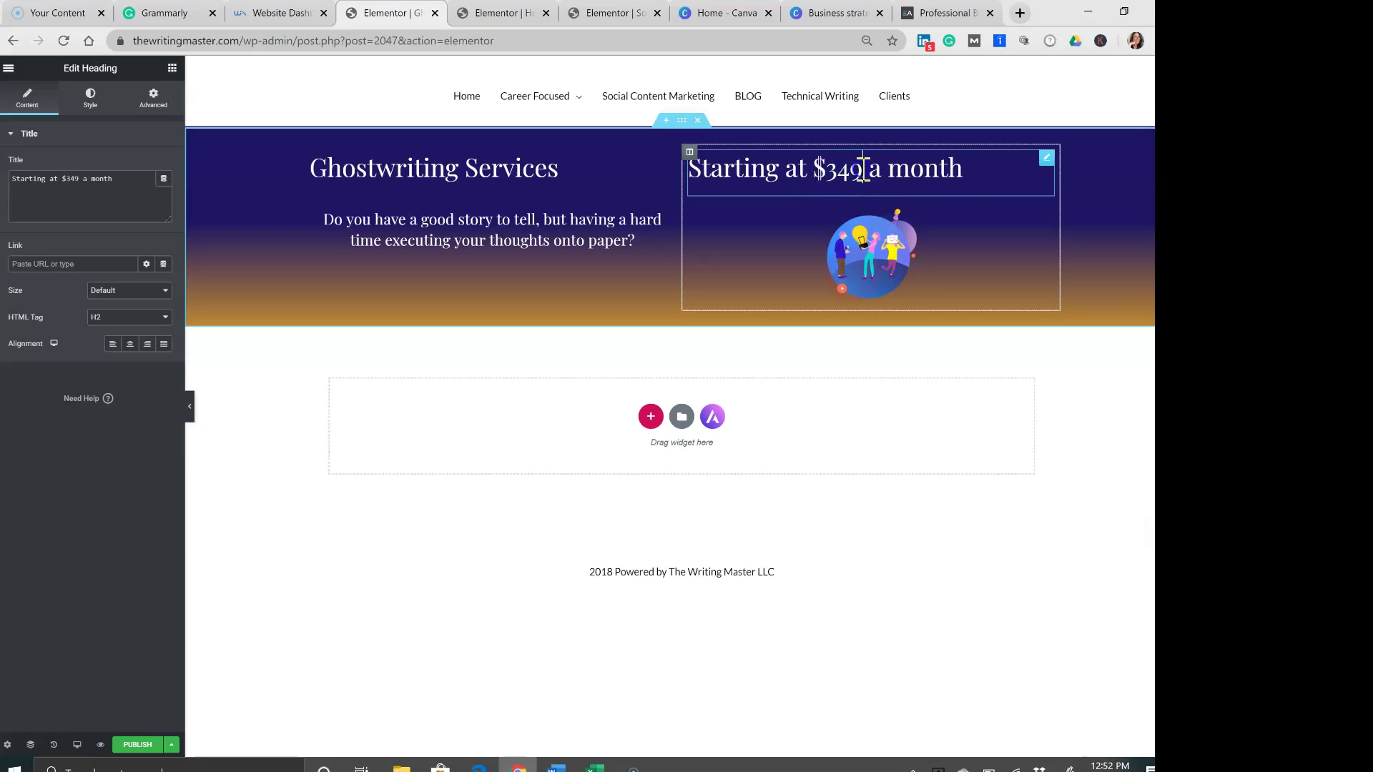
drag(997, 169, 846, 181)
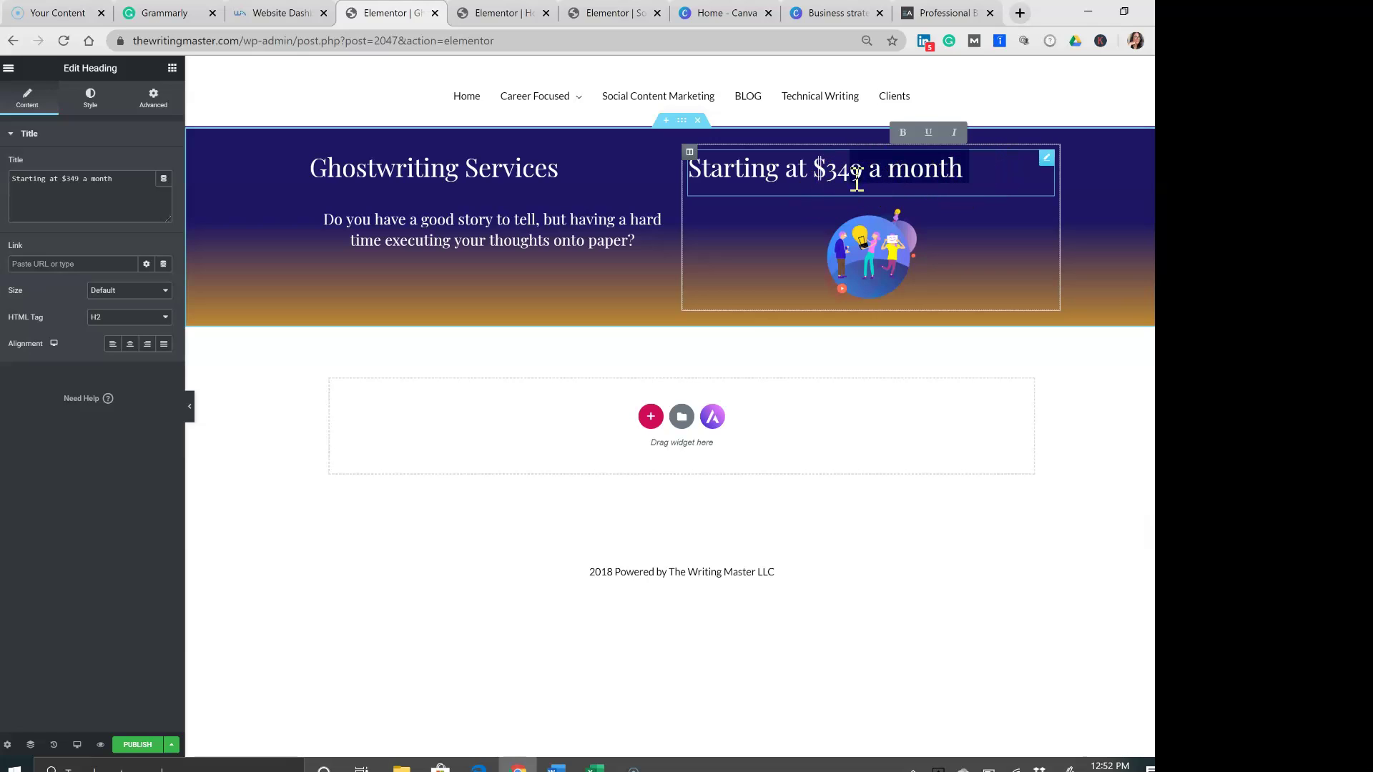
key(Right)
key(BackSpace)
key(BackSpace)
key(BackSpace)
key(BackSpace)
key(BackSpace)
key(BackSpace)
key(BackSpace)
key(BackSpace)
key(BackSpace)
key(BackSpace)
key(BackSpace)
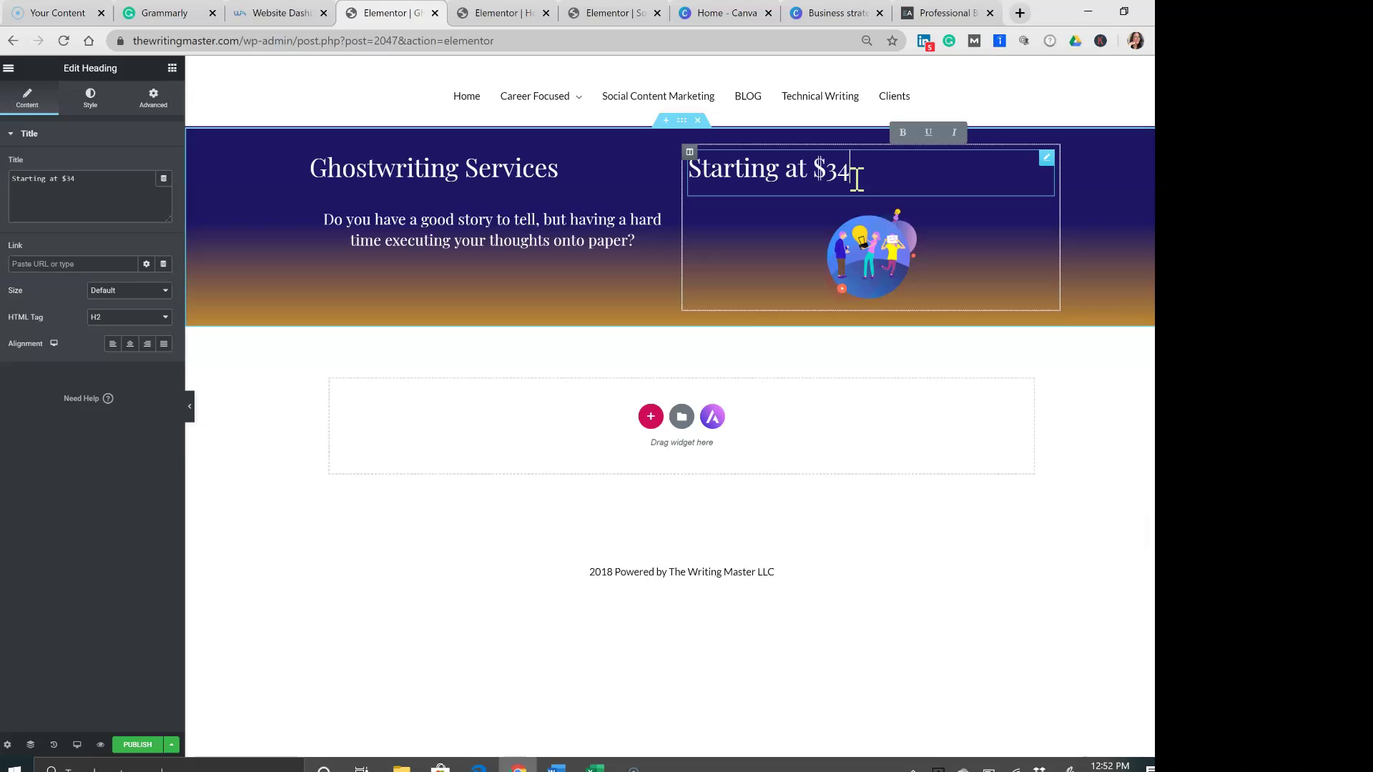
text(150 an hour)
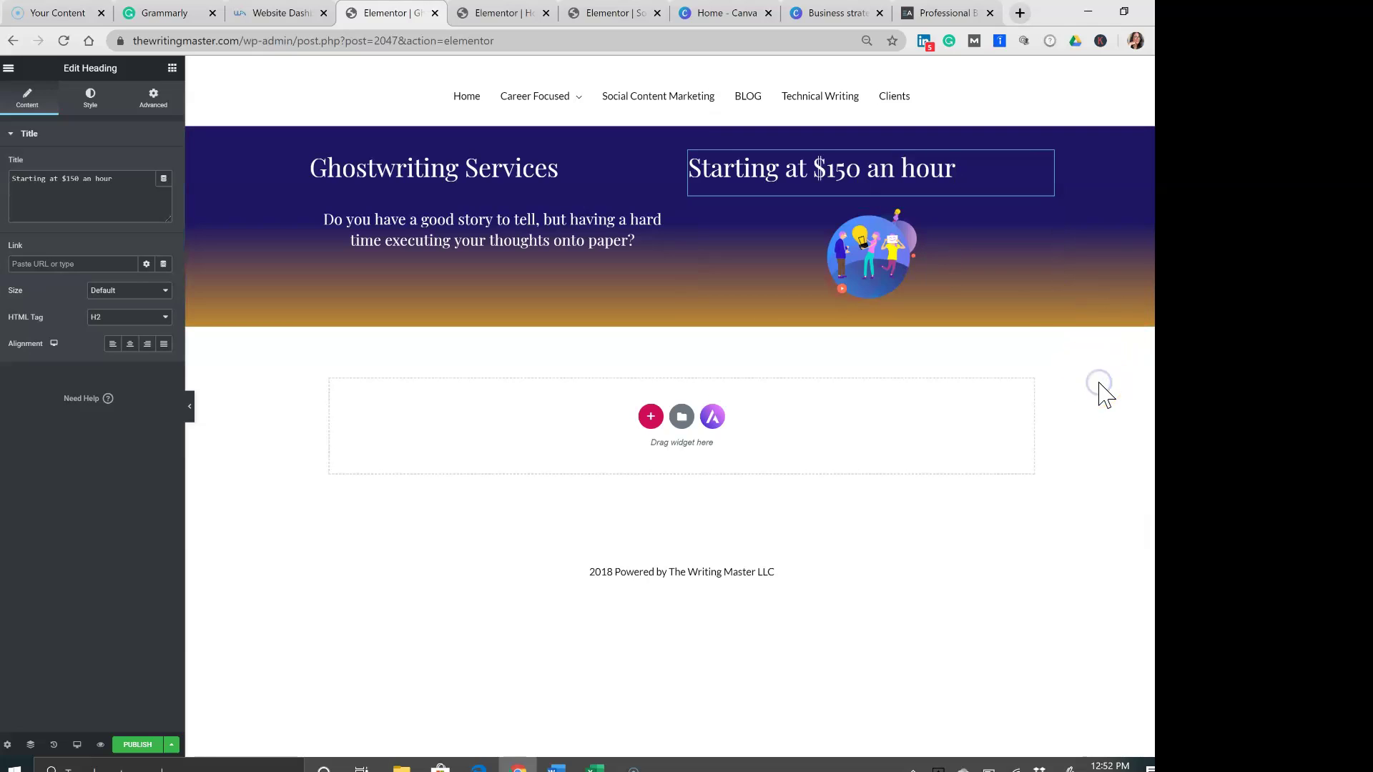
click(971, 169)
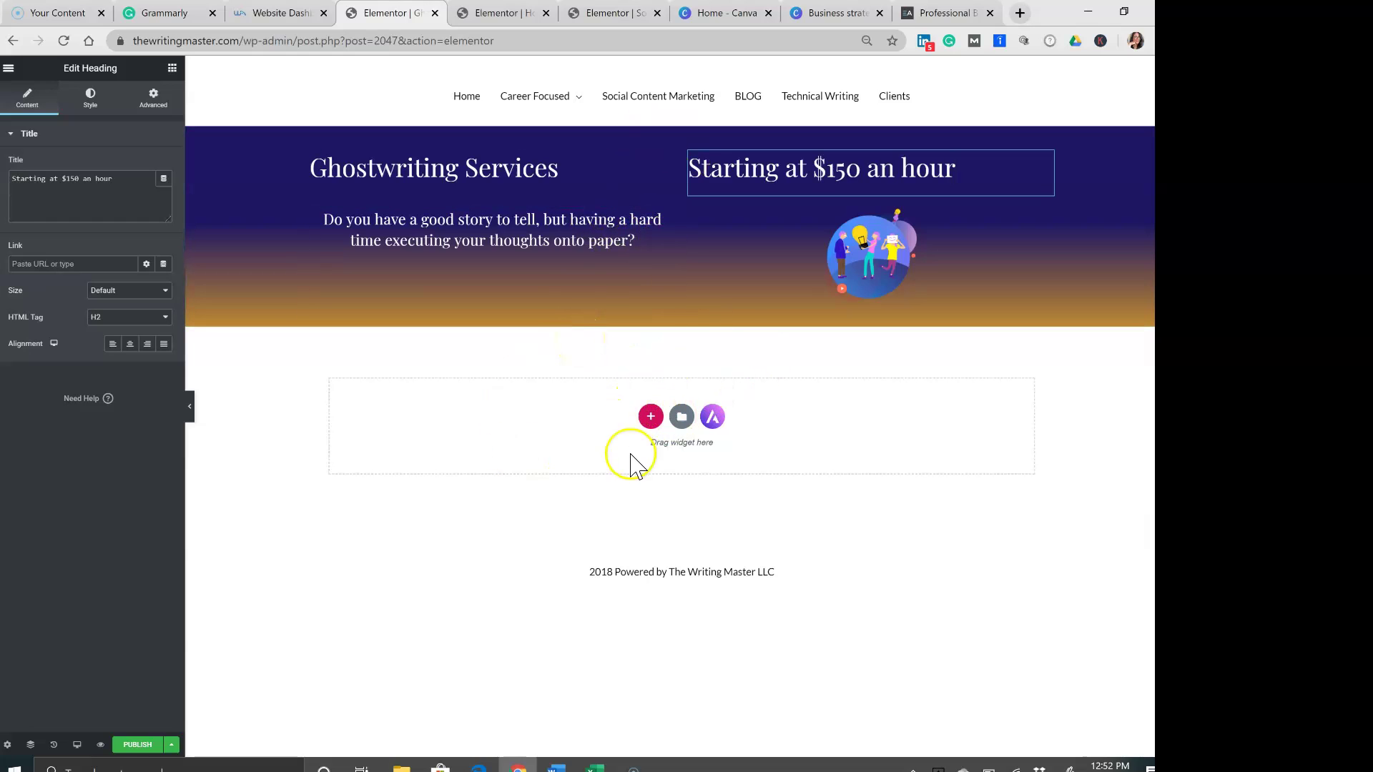
click(644, 423)
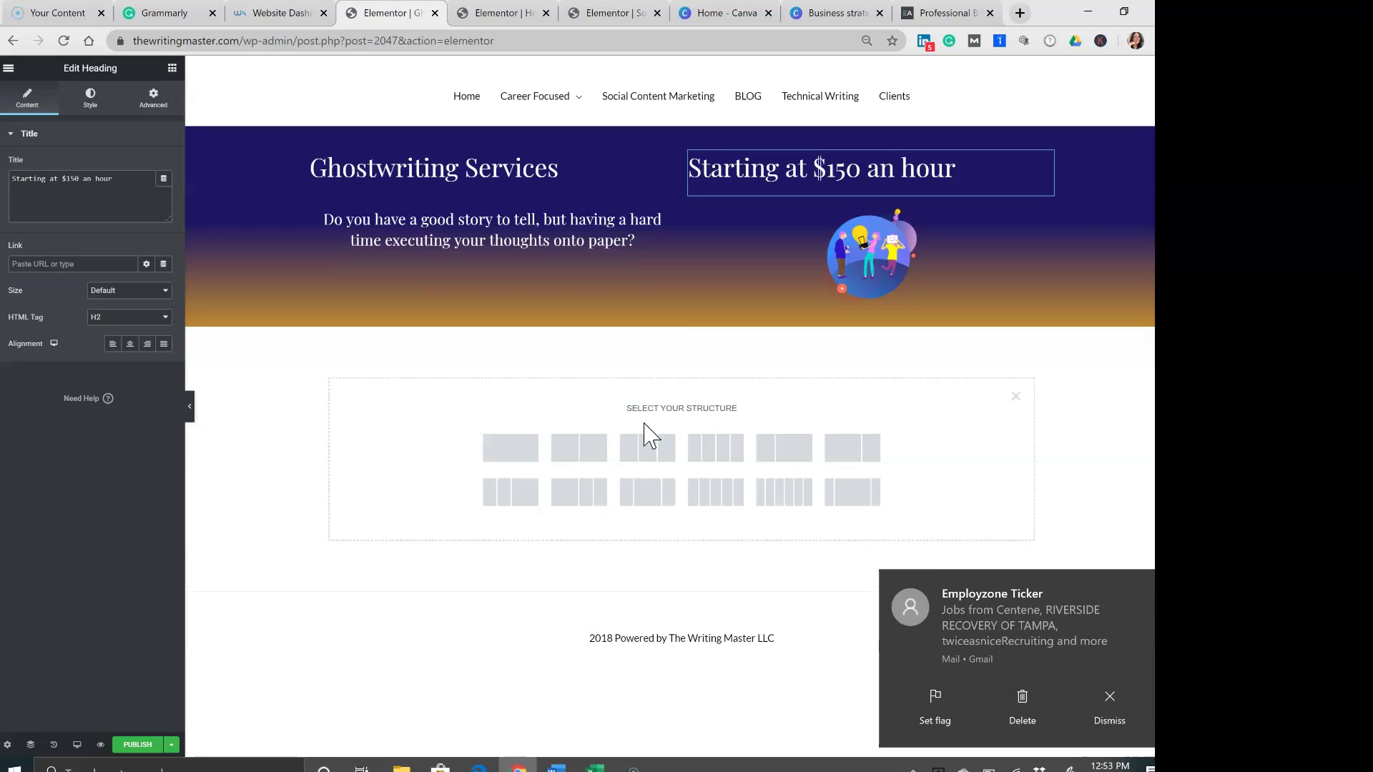
click(1022, 694)
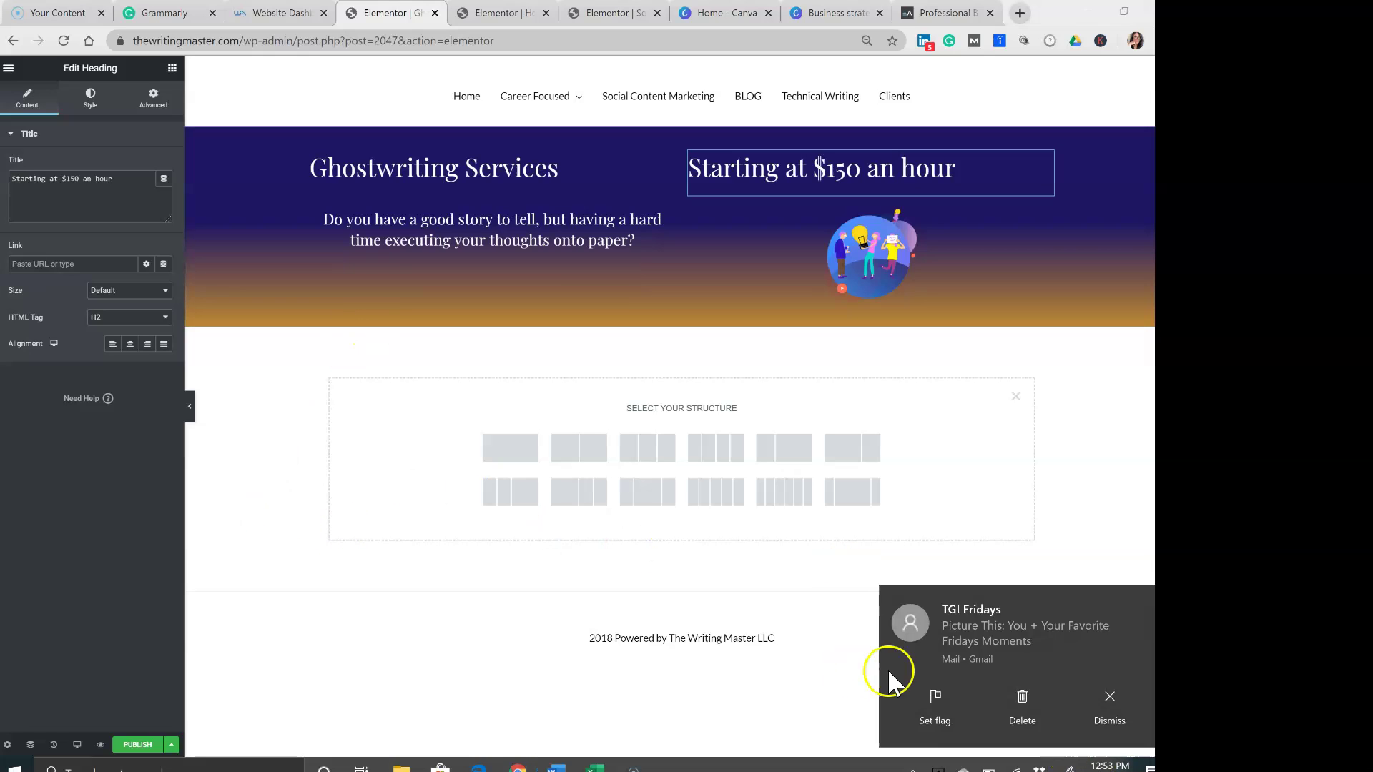
click(1036, 715)
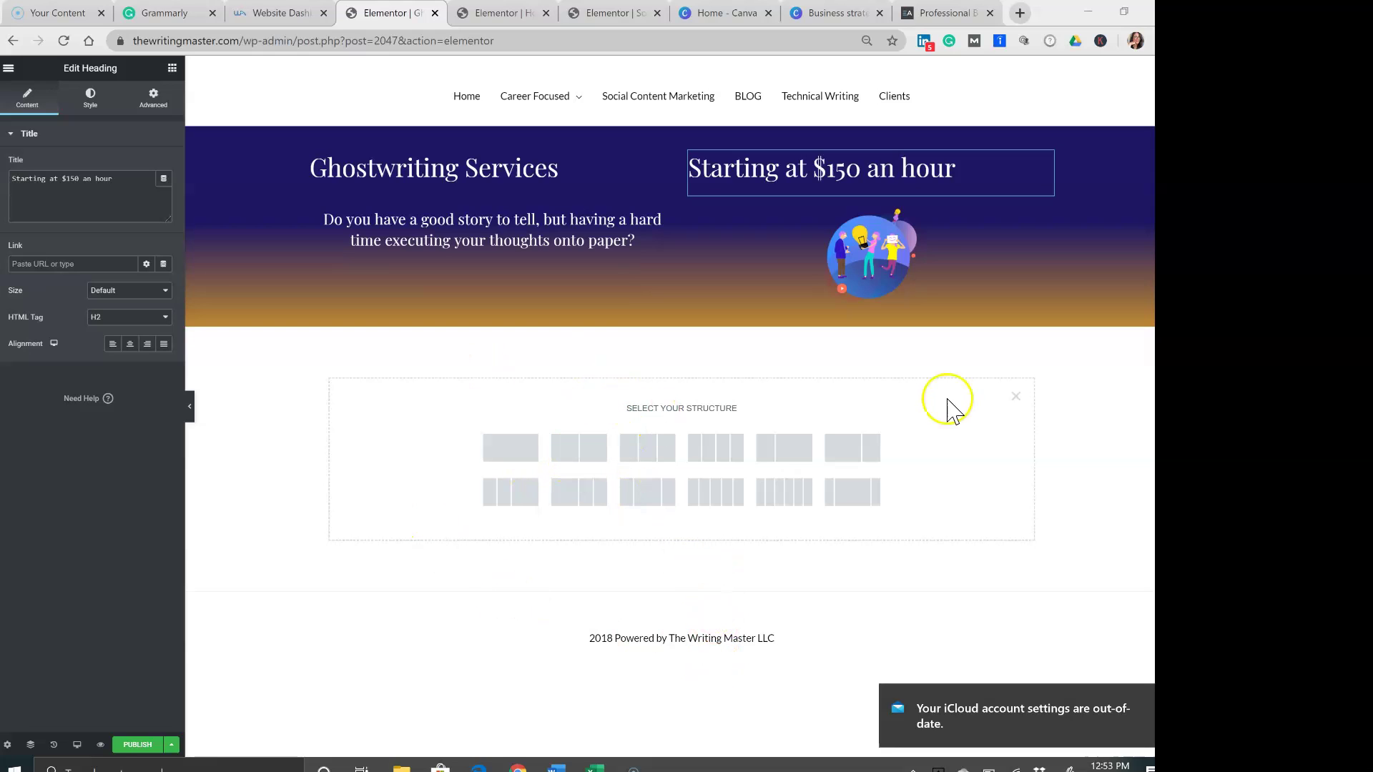
click(1016, 398)
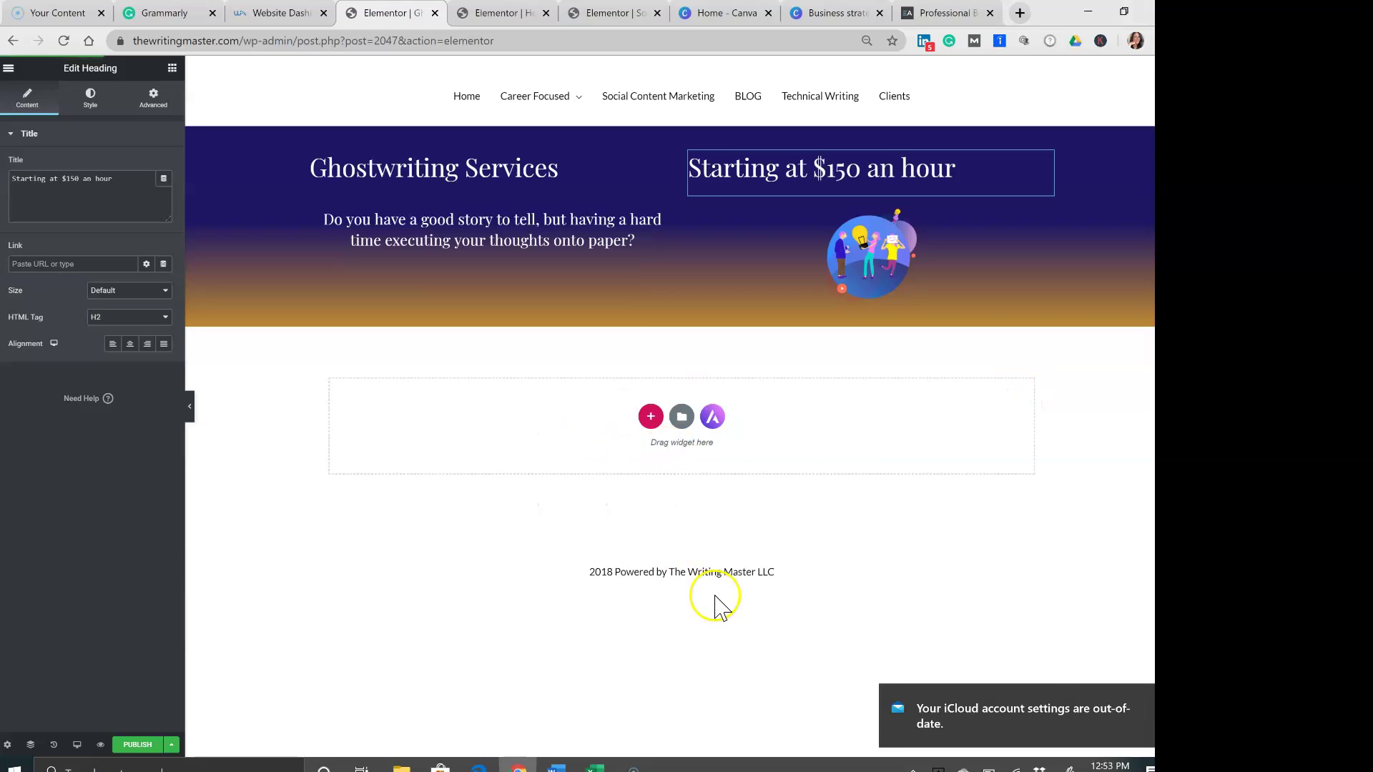
Step: Add a section with two equal columns below the banner and delete the incoming mail notifications
click(651, 417)
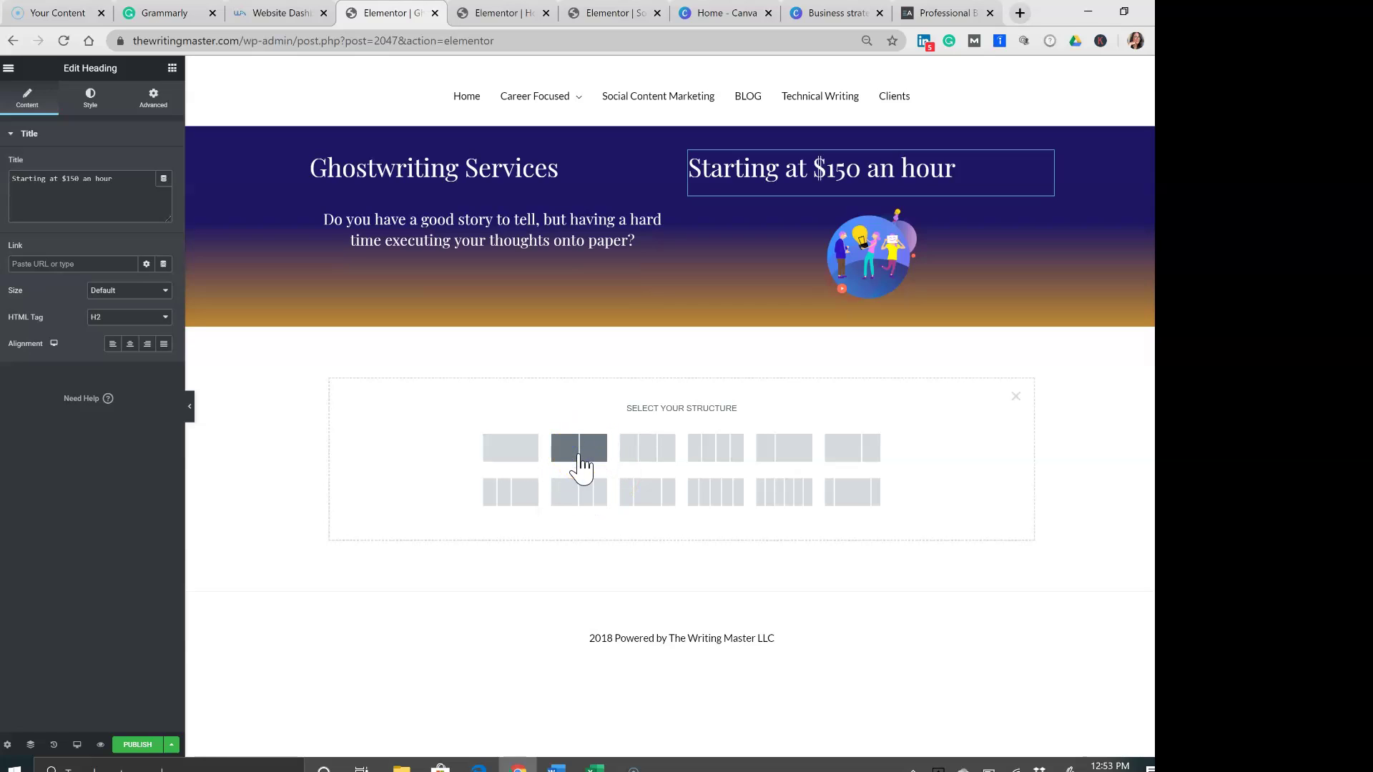
click(583, 462)
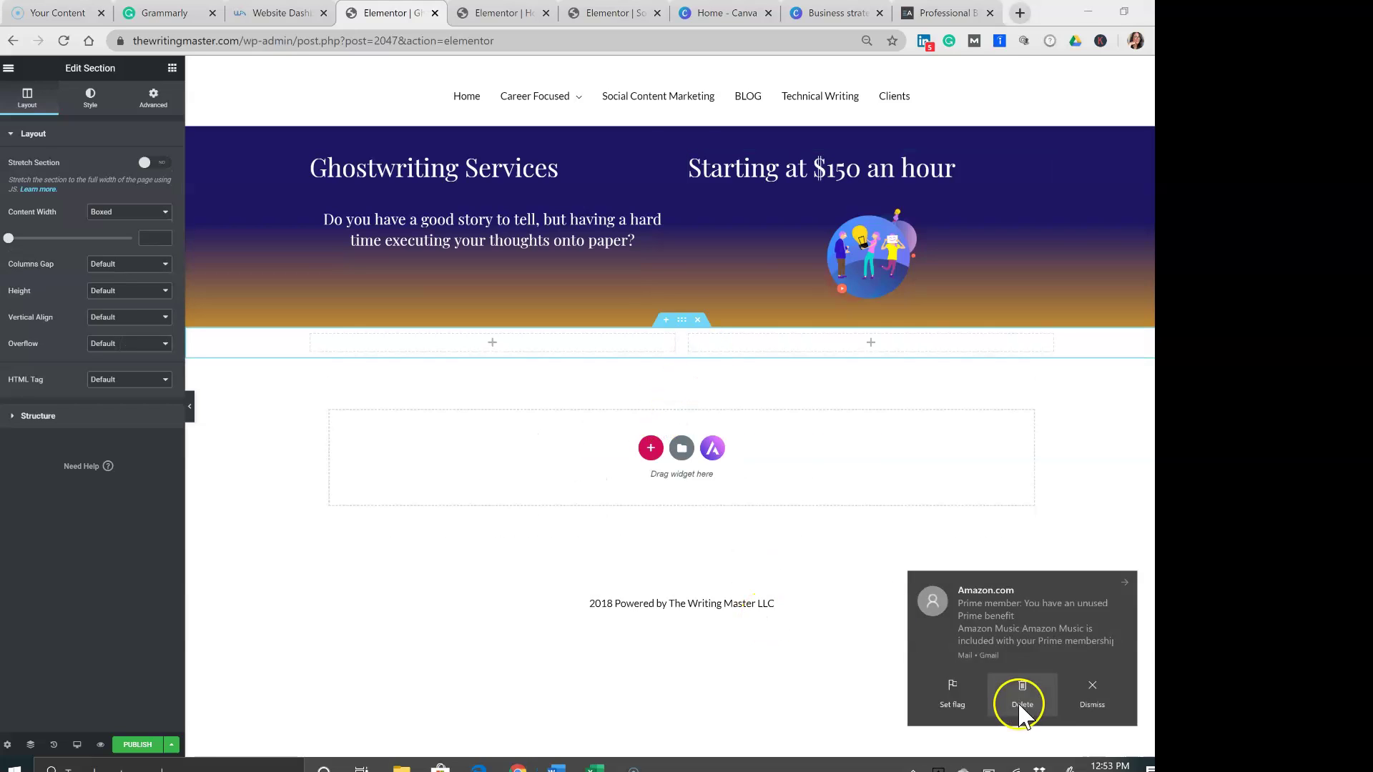
click(1021, 707)
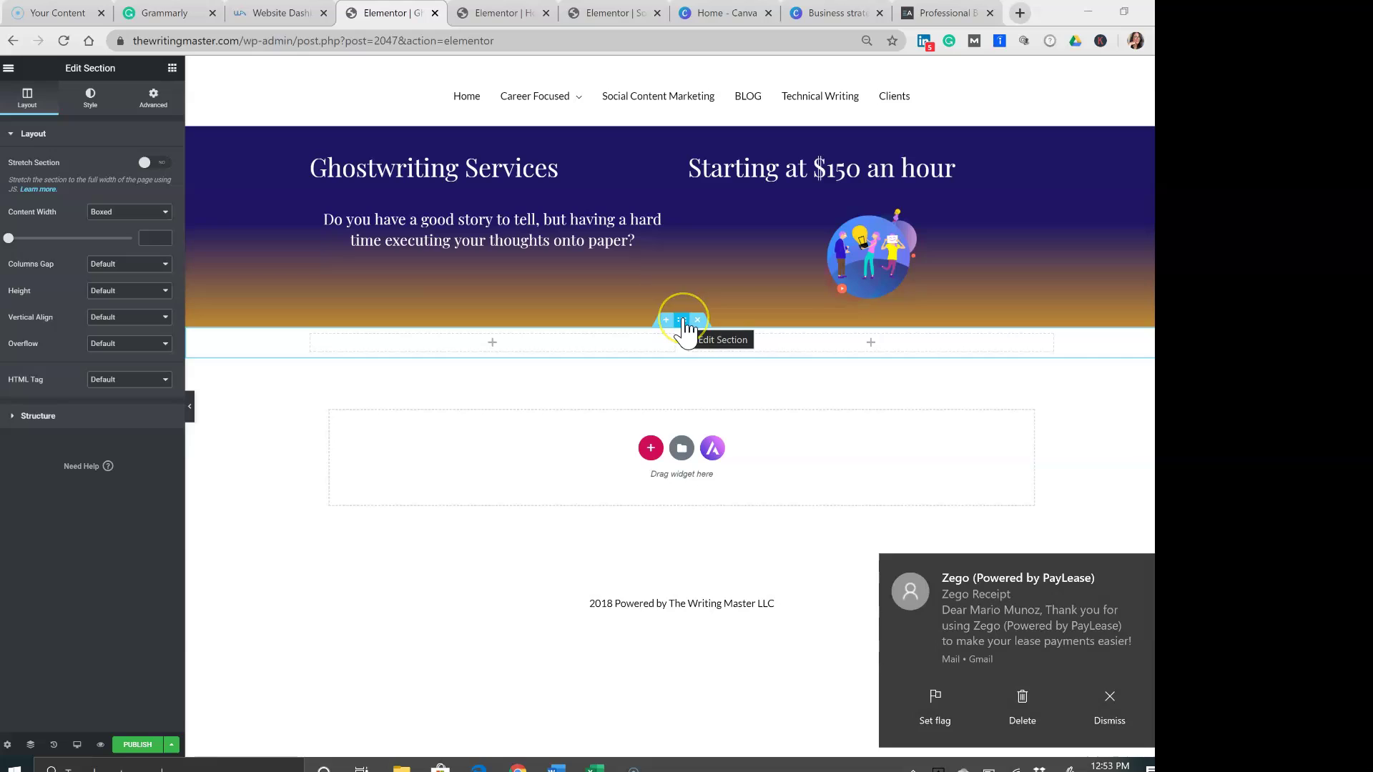
click(1021, 708)
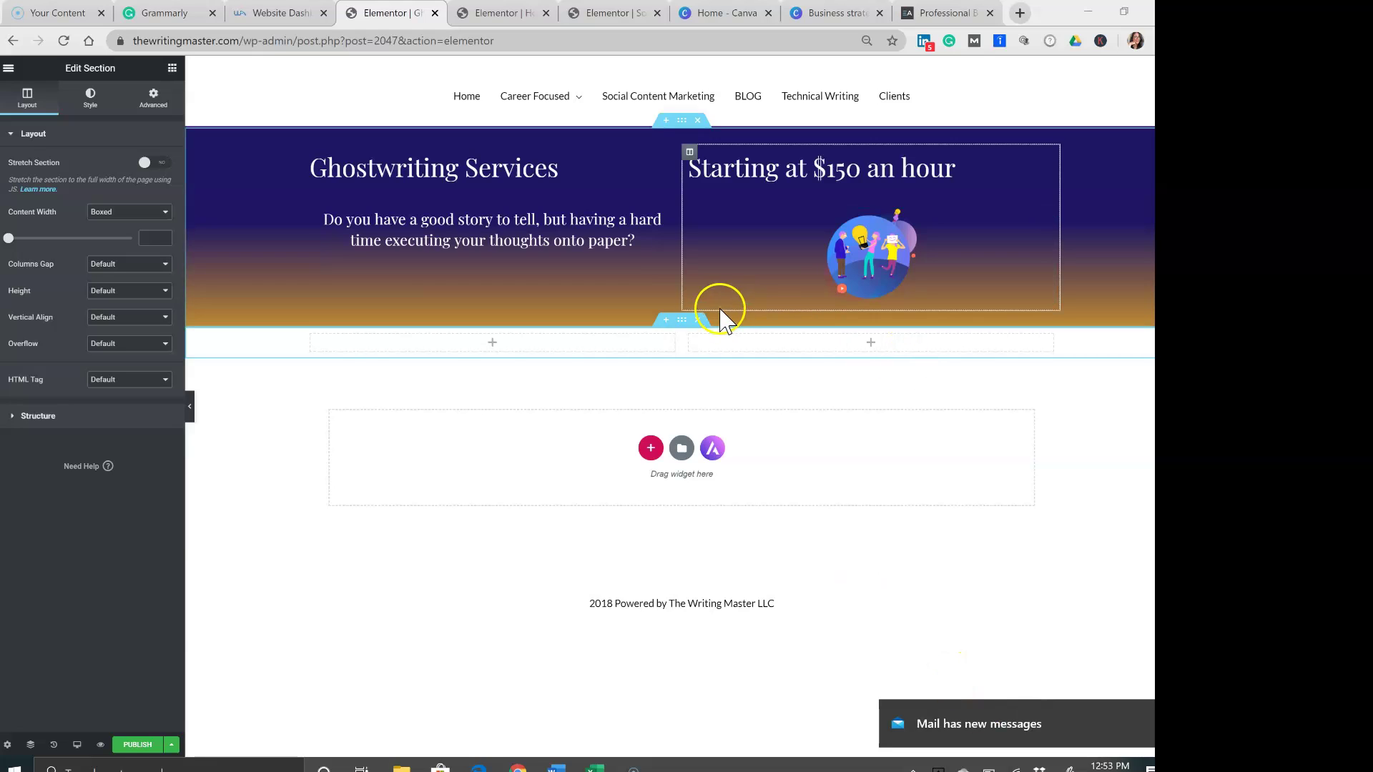
Step: Delete the pasted Ghostwriting Services banner section above the new two-column section
click(681, 320)
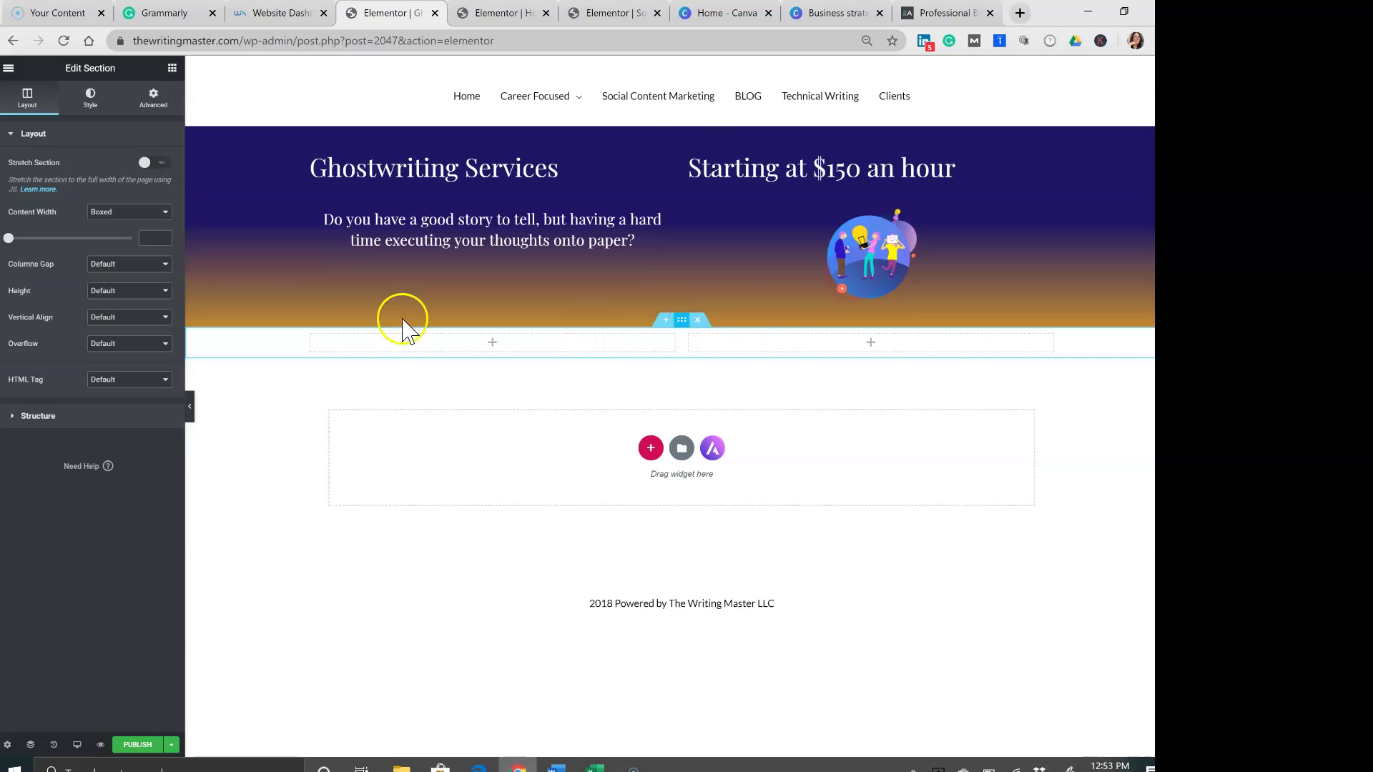
click(700, 121)
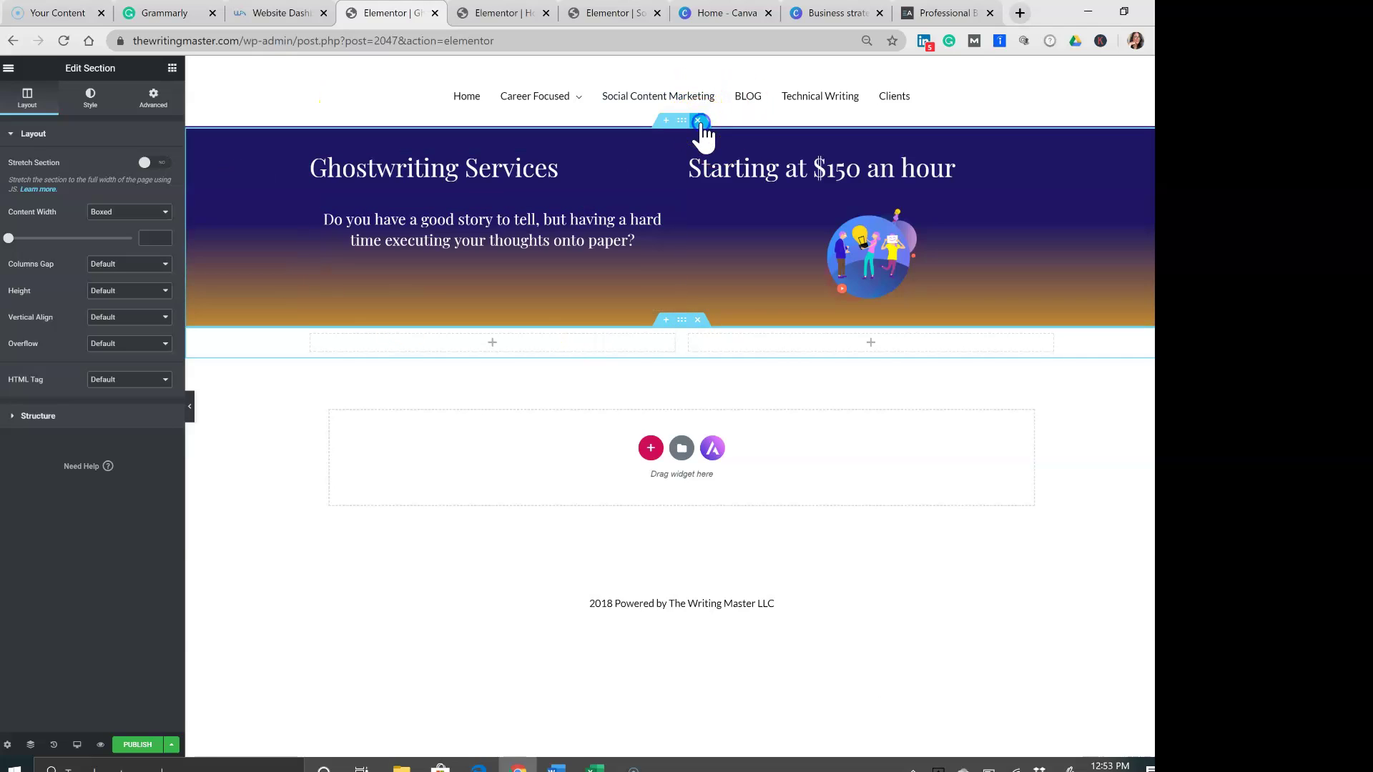
click(699, 121)
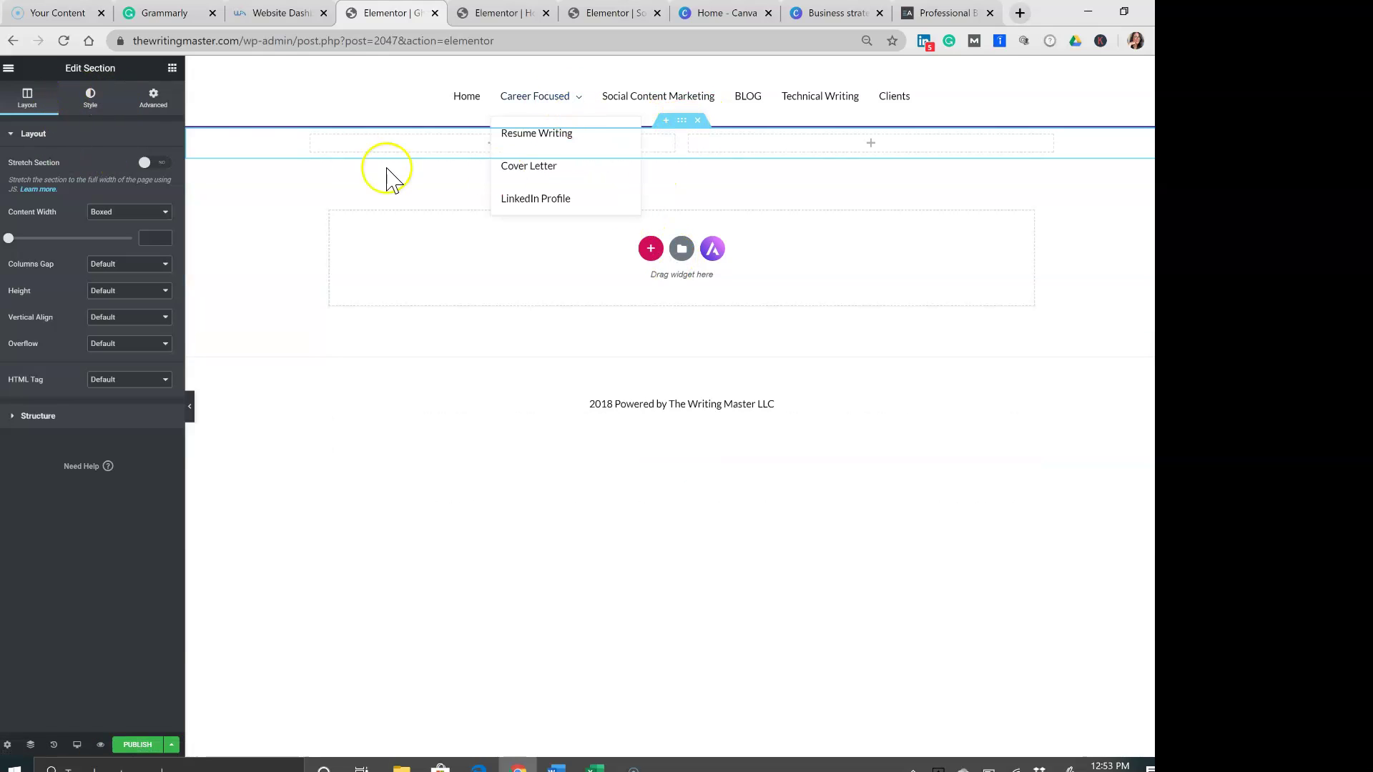
Step: Give the two-column section a classic background in a vivid blue-violet colour
click(91, 100)
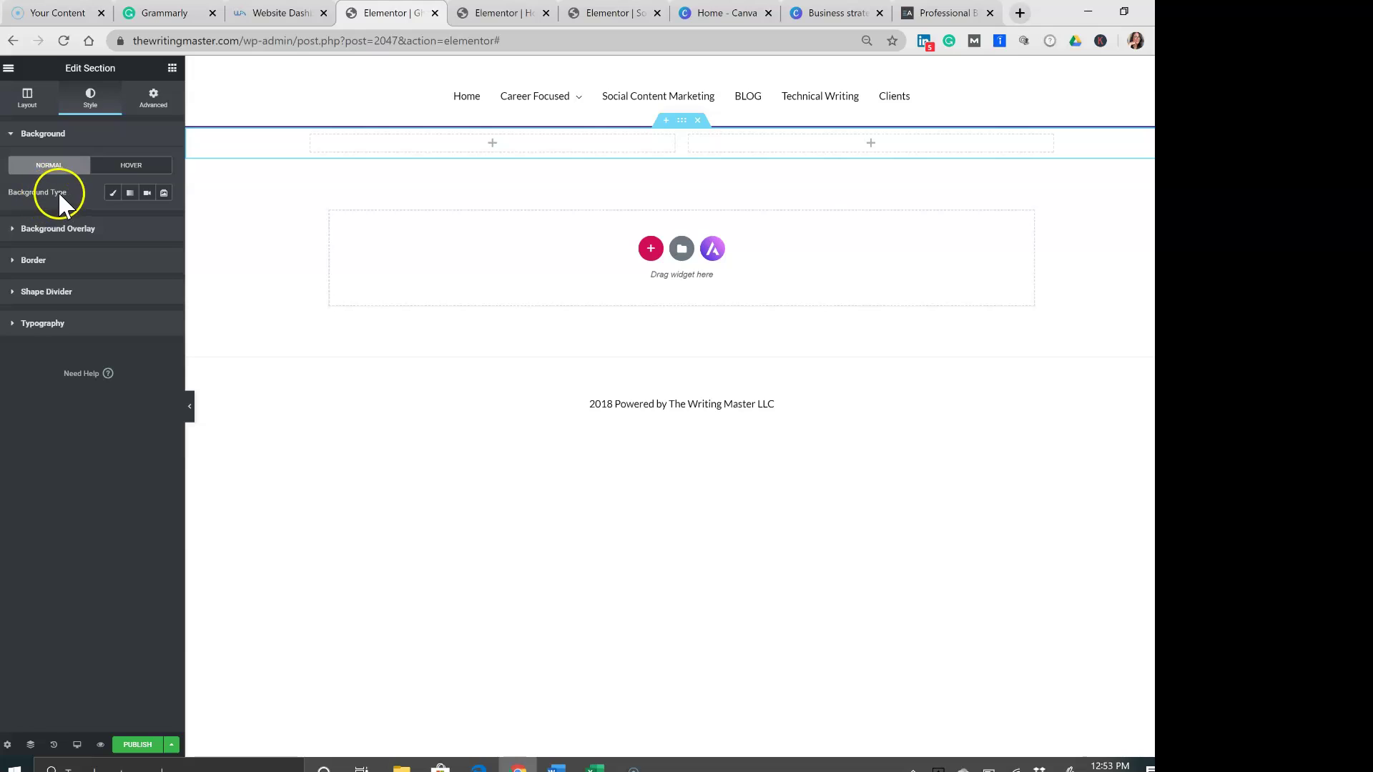
click(114, 194)
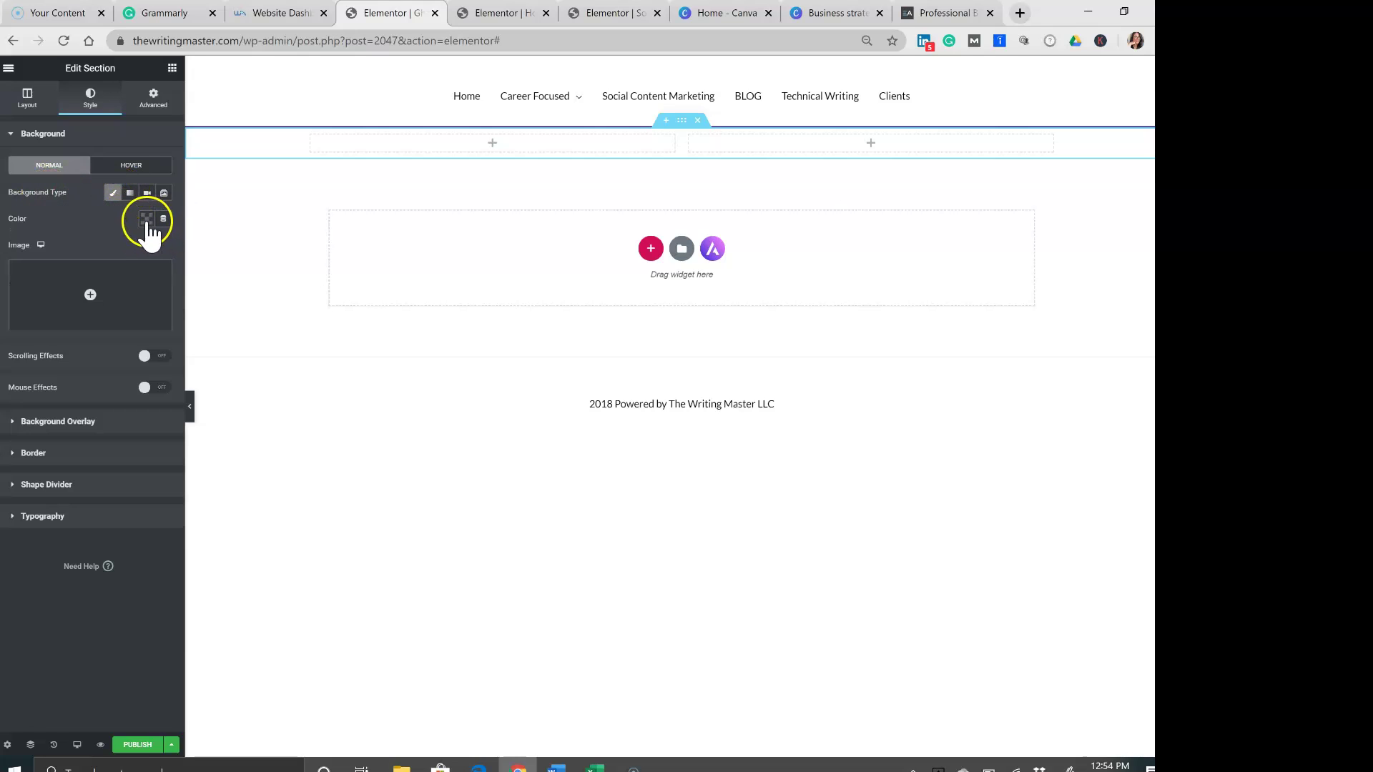
click(146, 219)
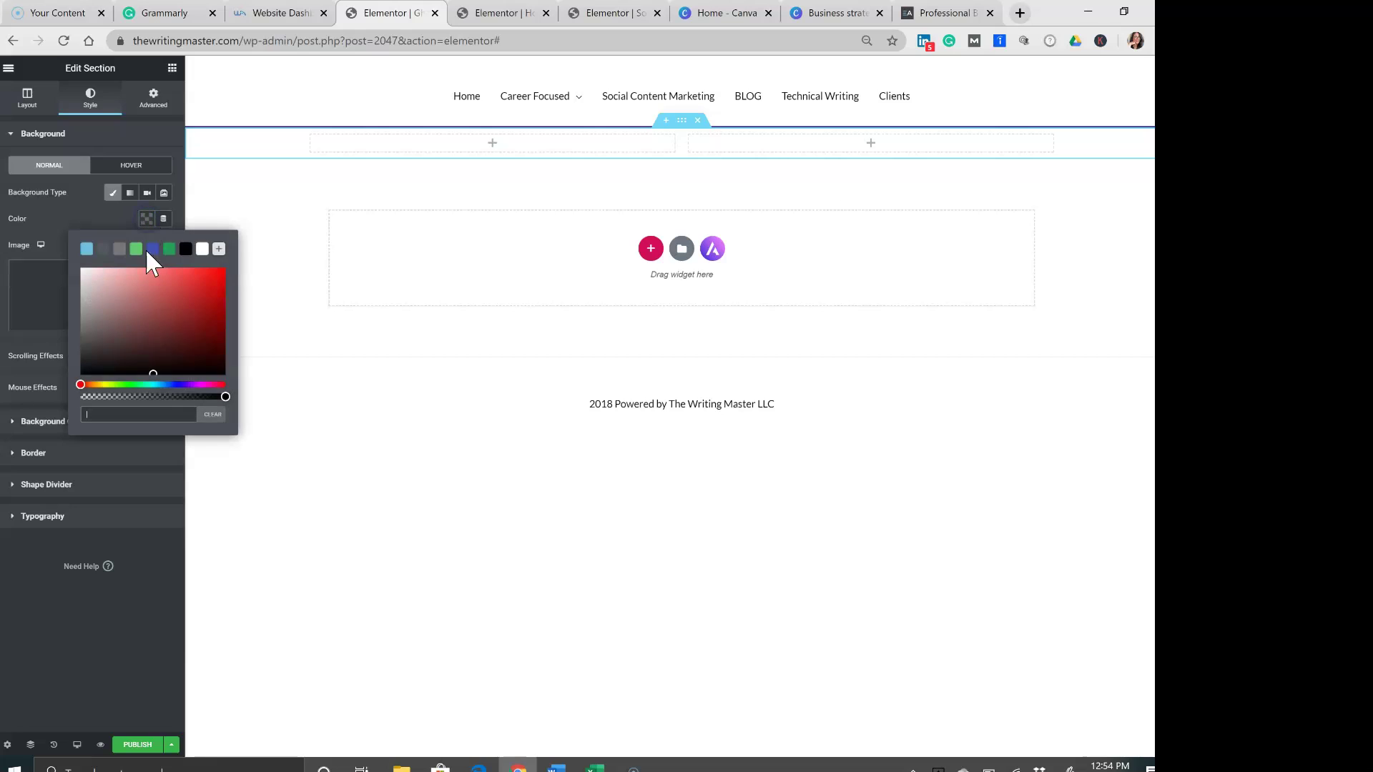
click(181, 384)
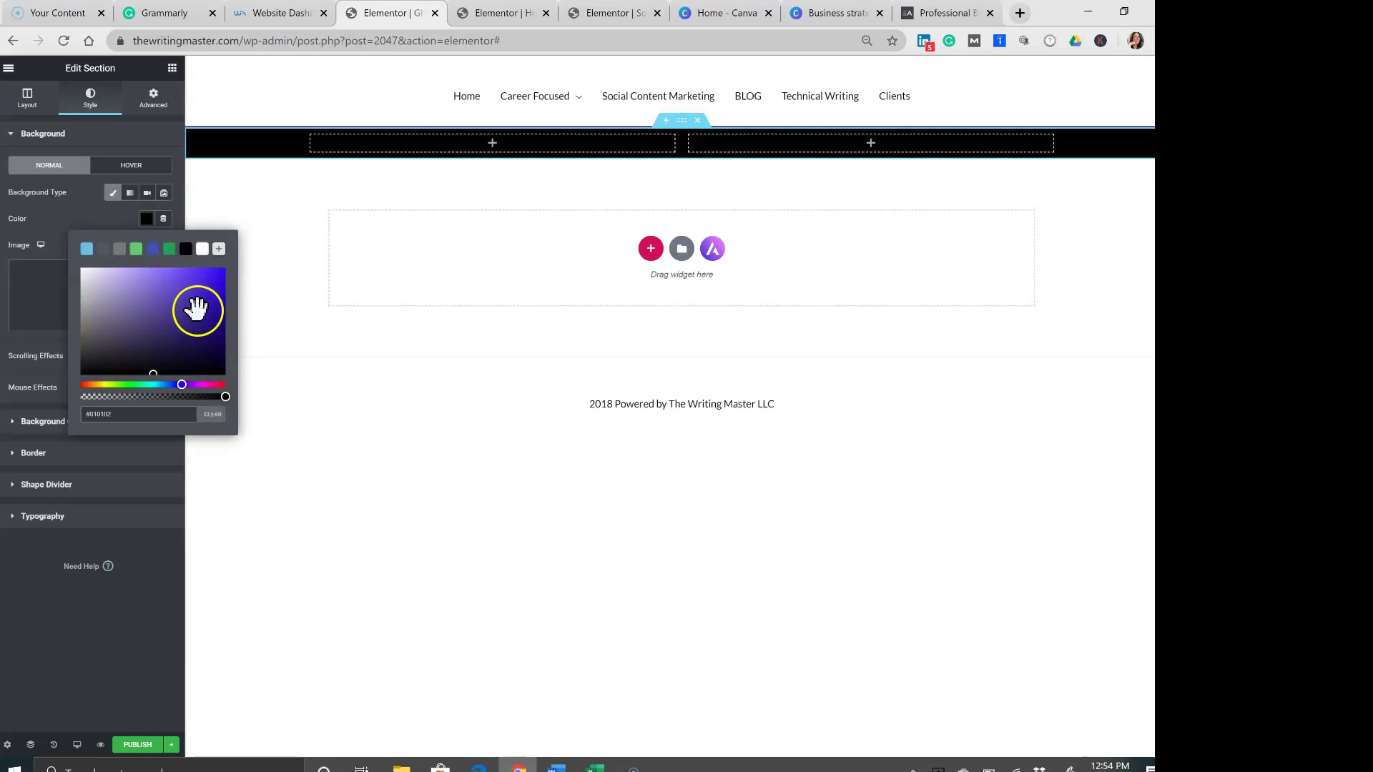
click(198, 310)
drag(200, 283, 200, 283)
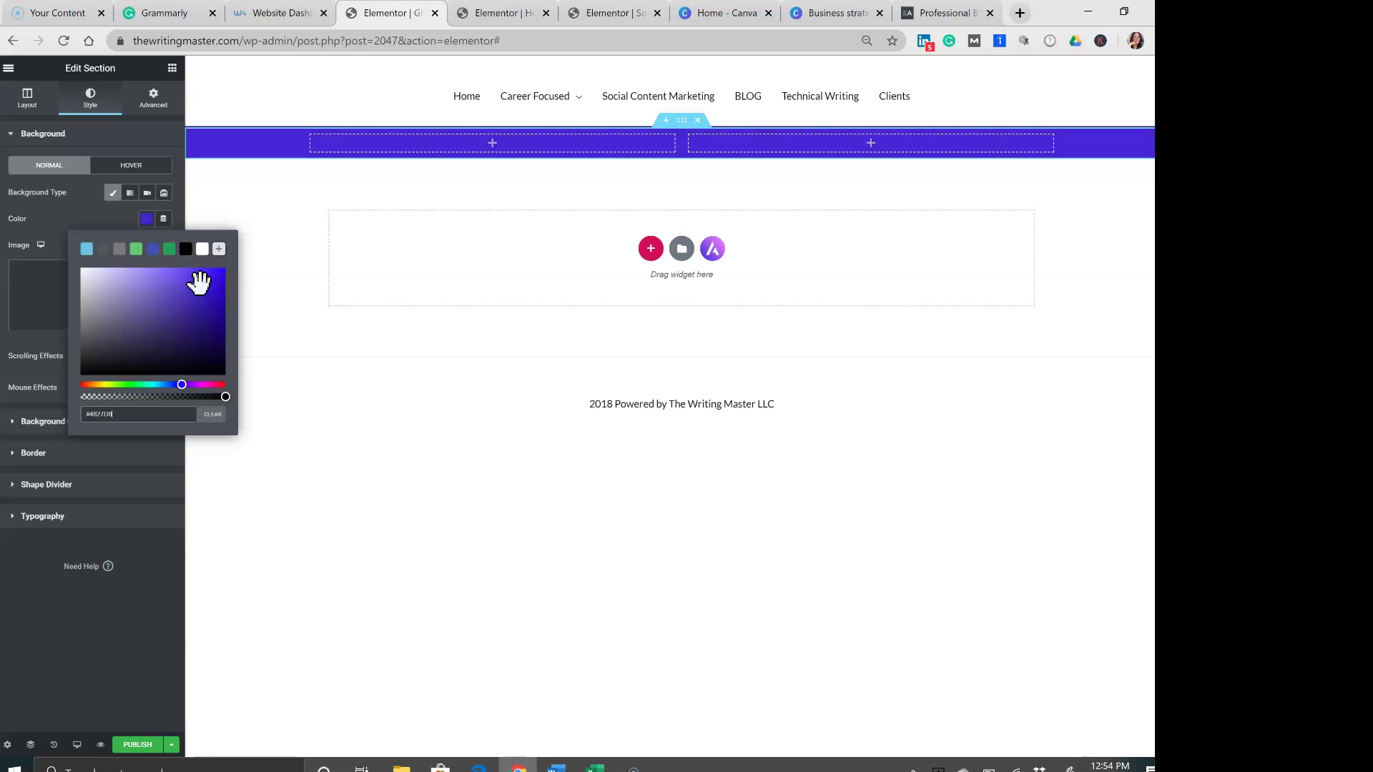
click(96, 225)
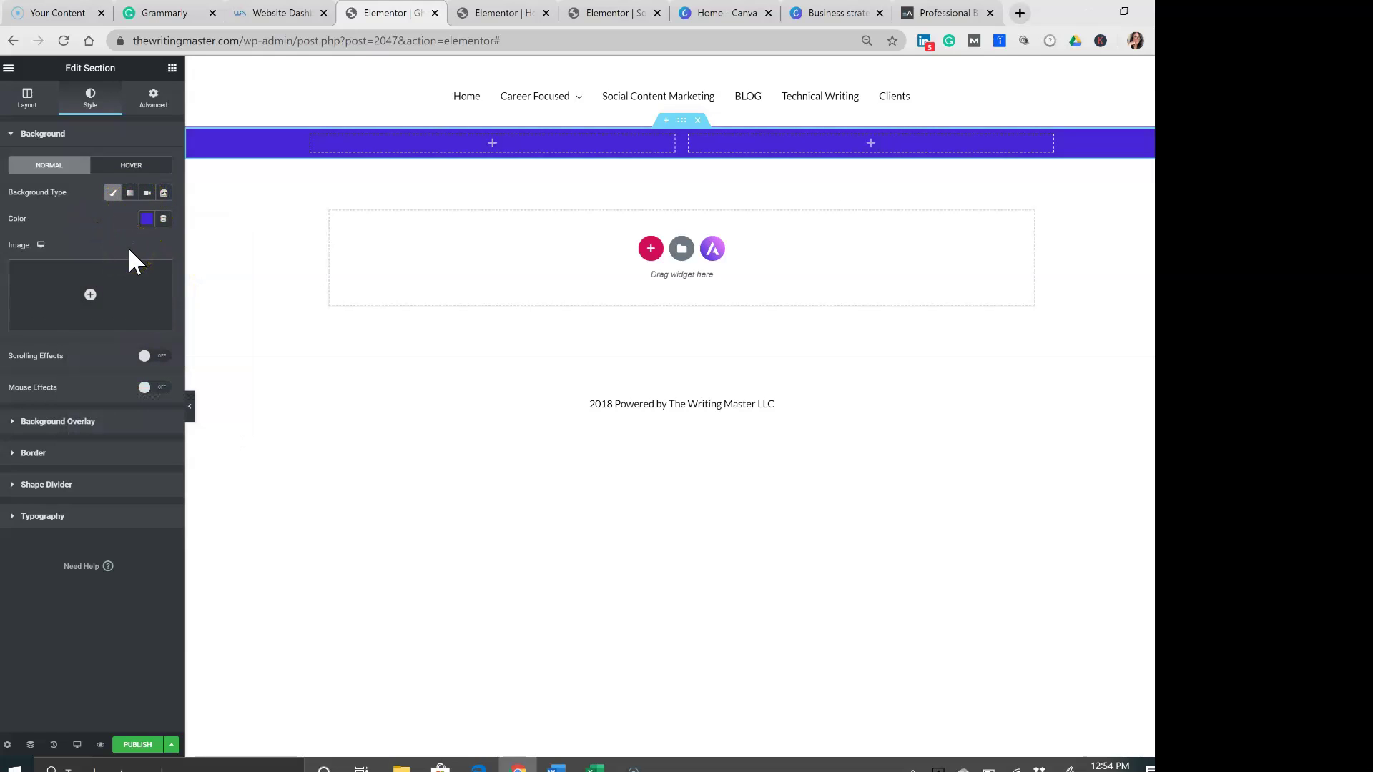
Step: Switch the section's background to a gradient and set its second colour to golden yellow
click(129, 192)
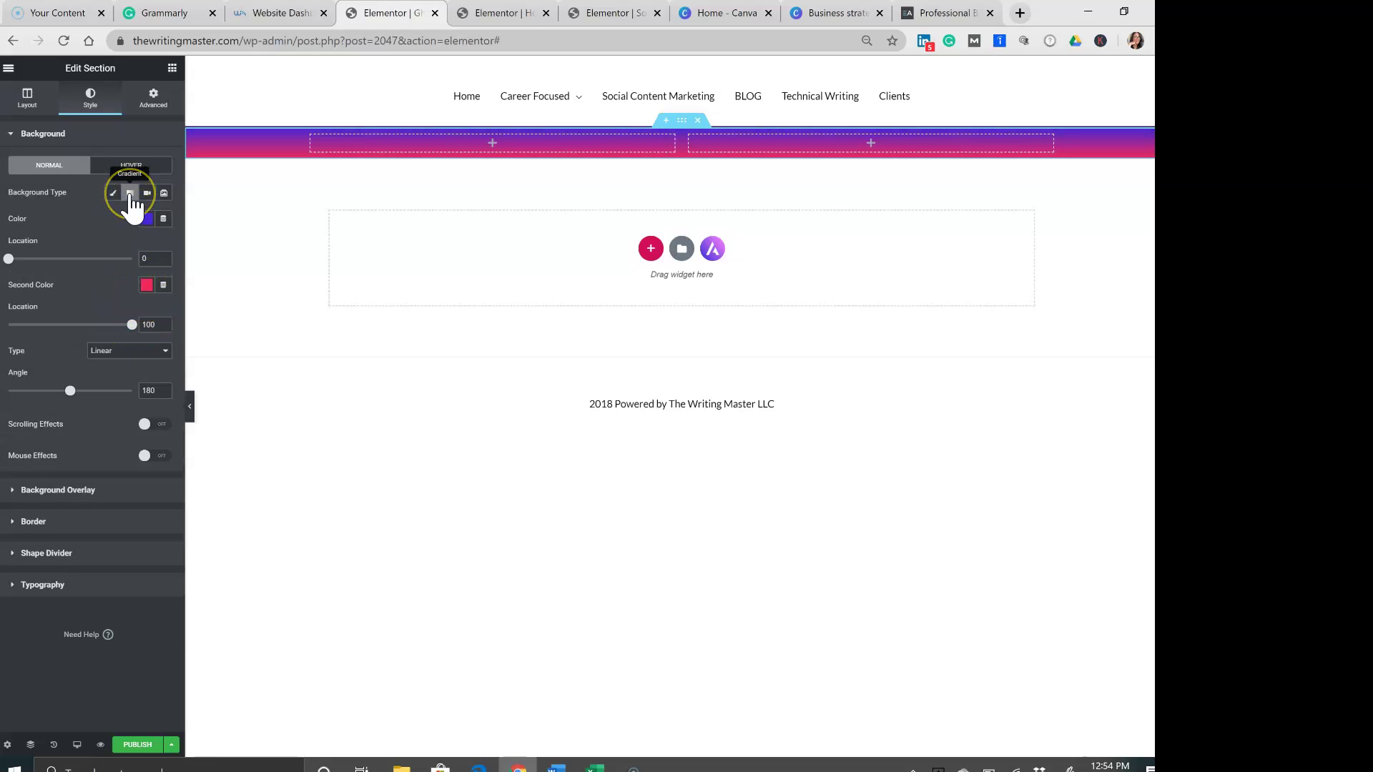
click(147, 286)
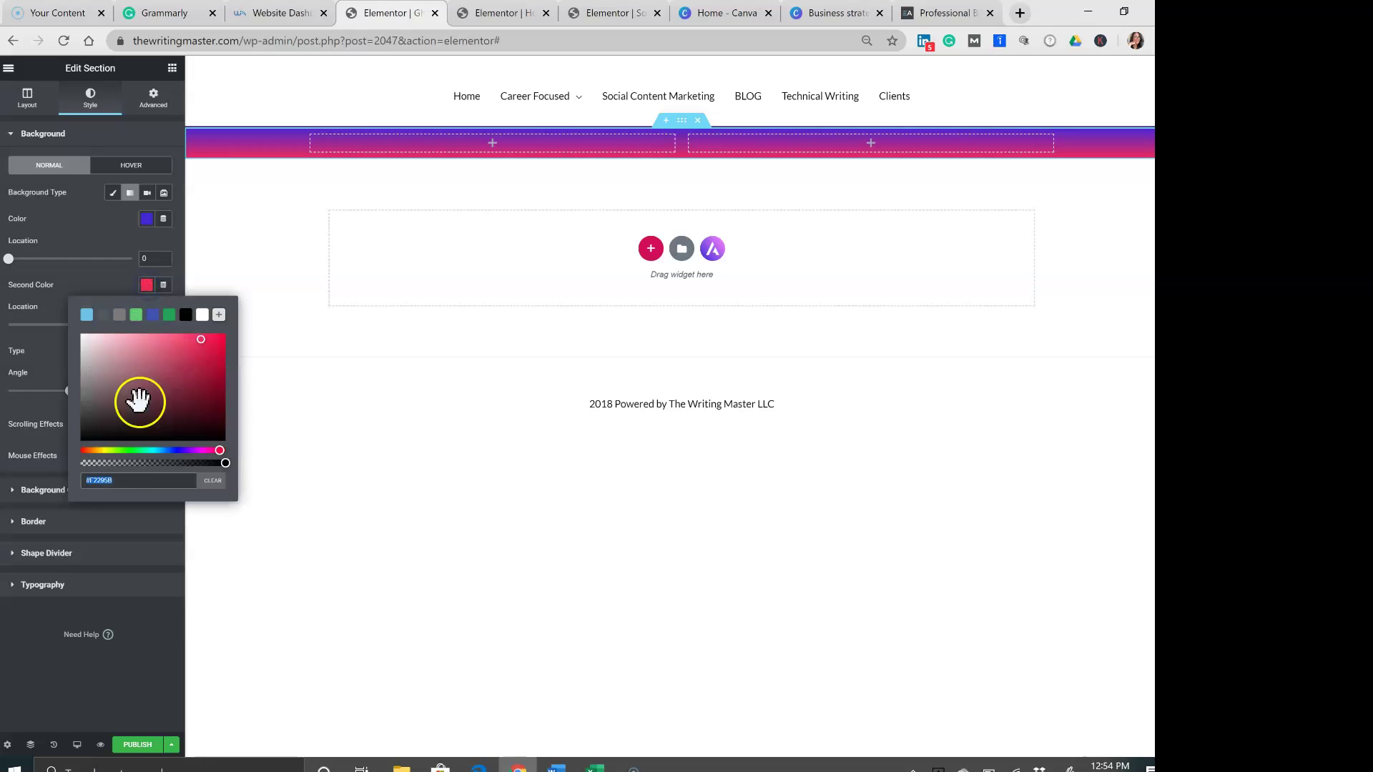
click(101, 451)
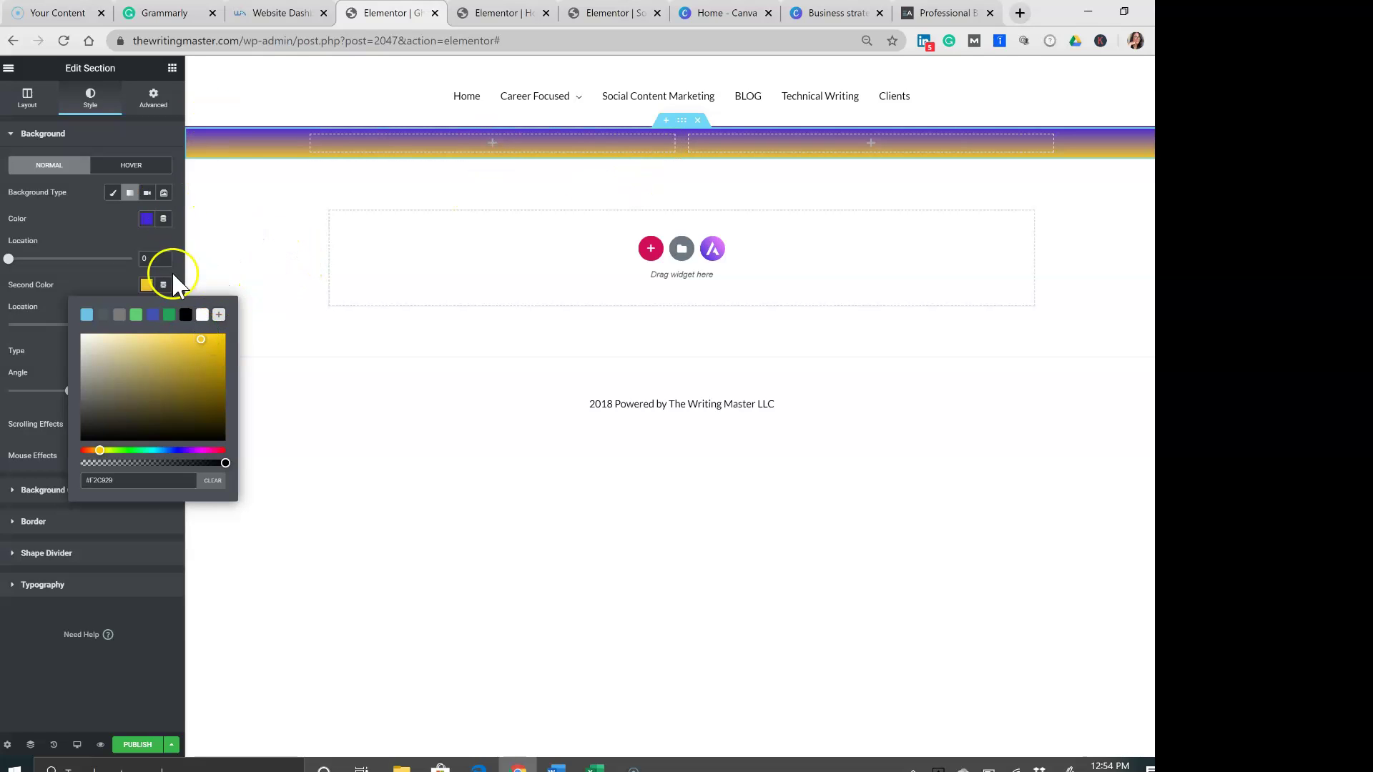
click(70, 234)
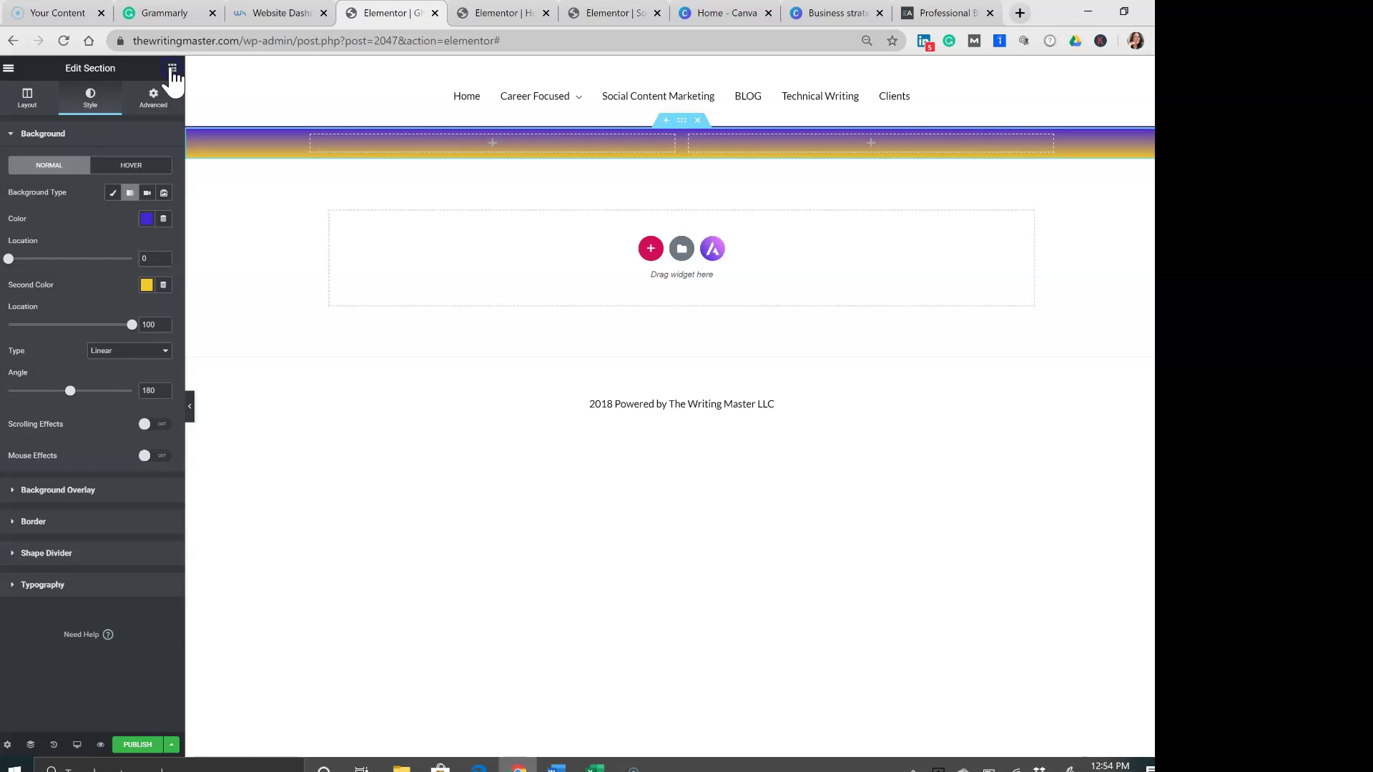
Step: Add a Text Editor widget to the section's first column and place a Heading widget above it
click(172, 69)
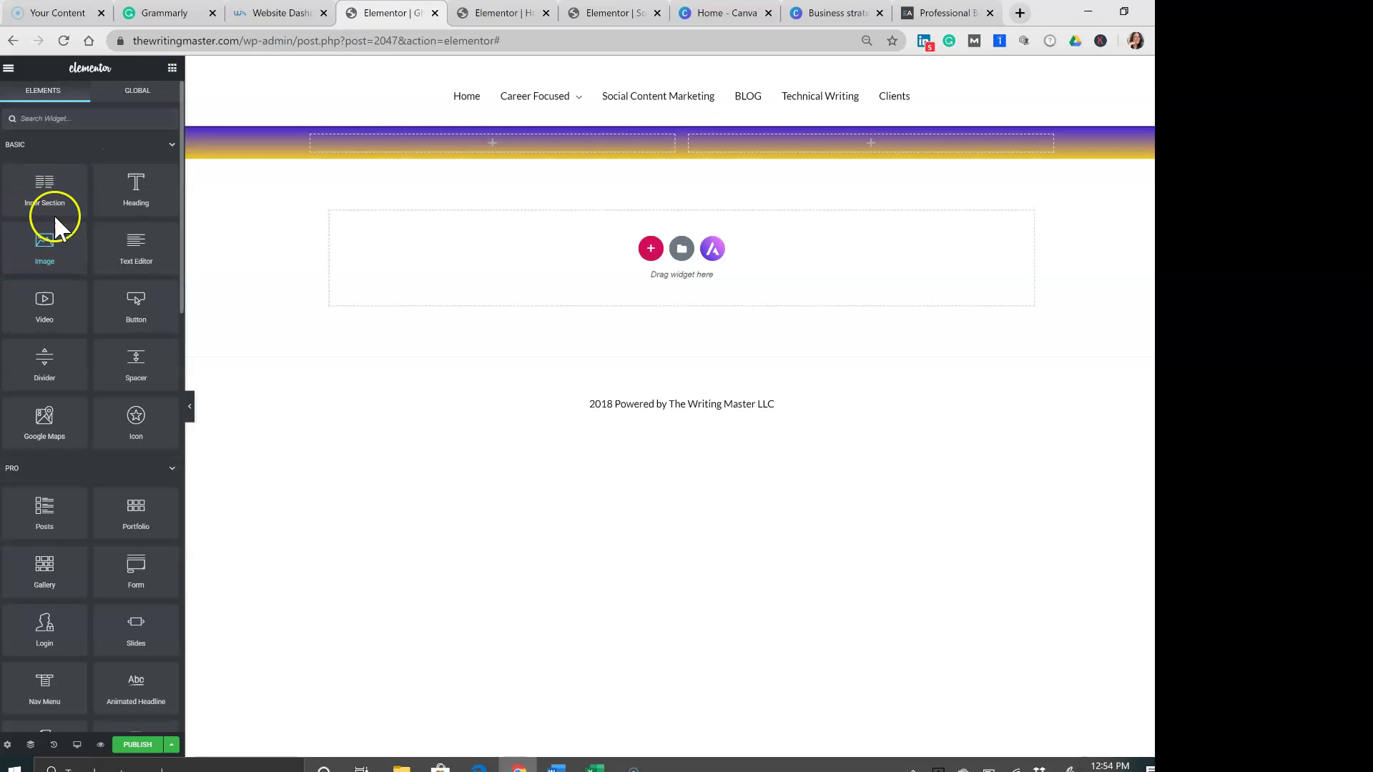
drag(124, 259, 394, 138)
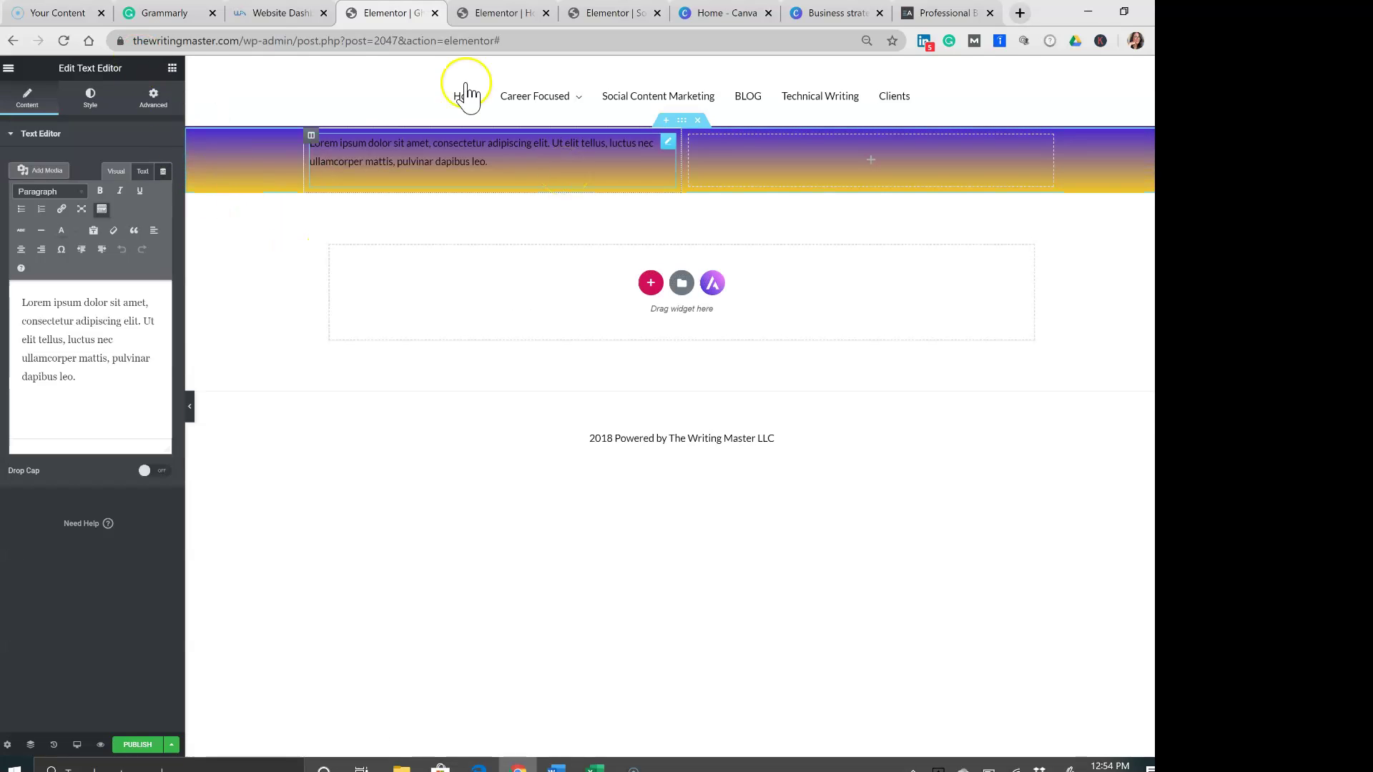
drag(136, 187, 368, 141)
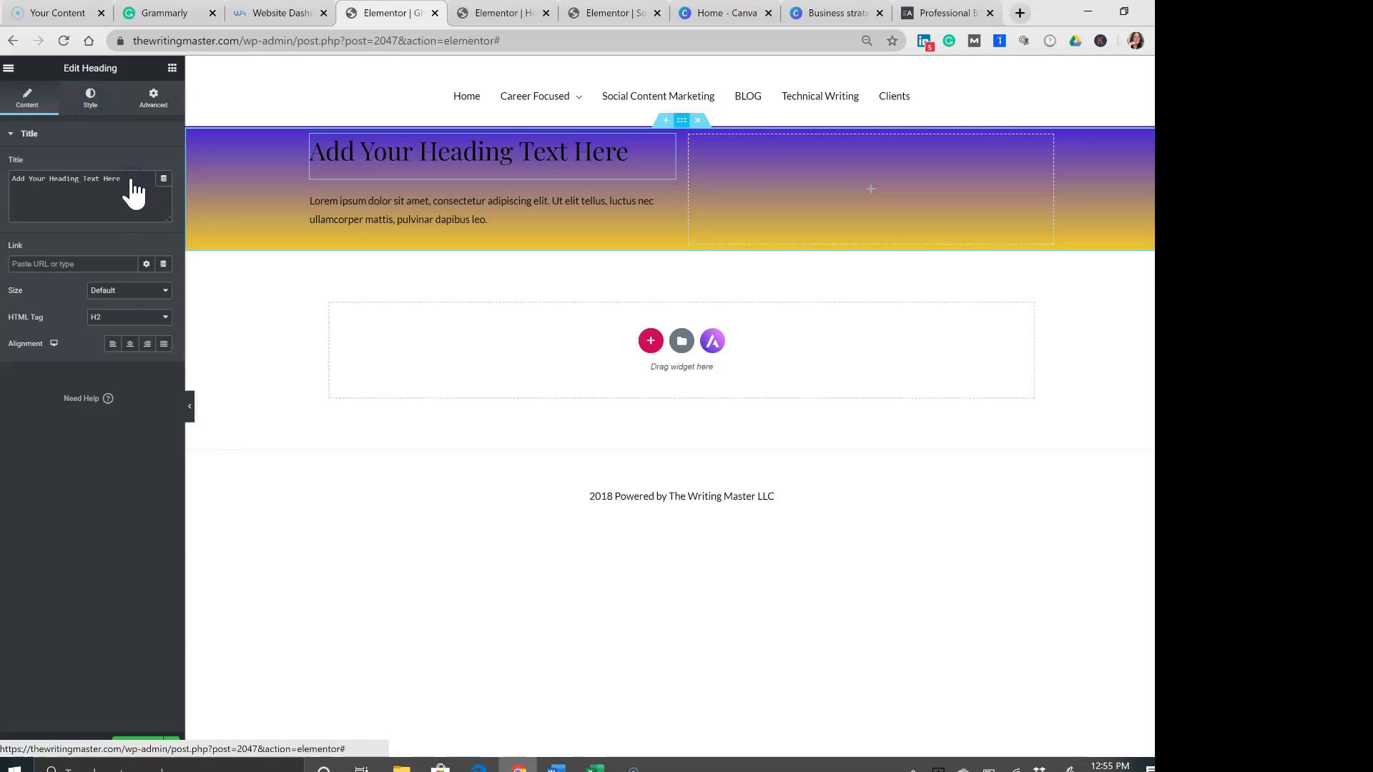
Step: Copy the light cream hex code #f9ece4 from the Colors sheet of the May Content 2020 workbook in Excel
click(146, 219)
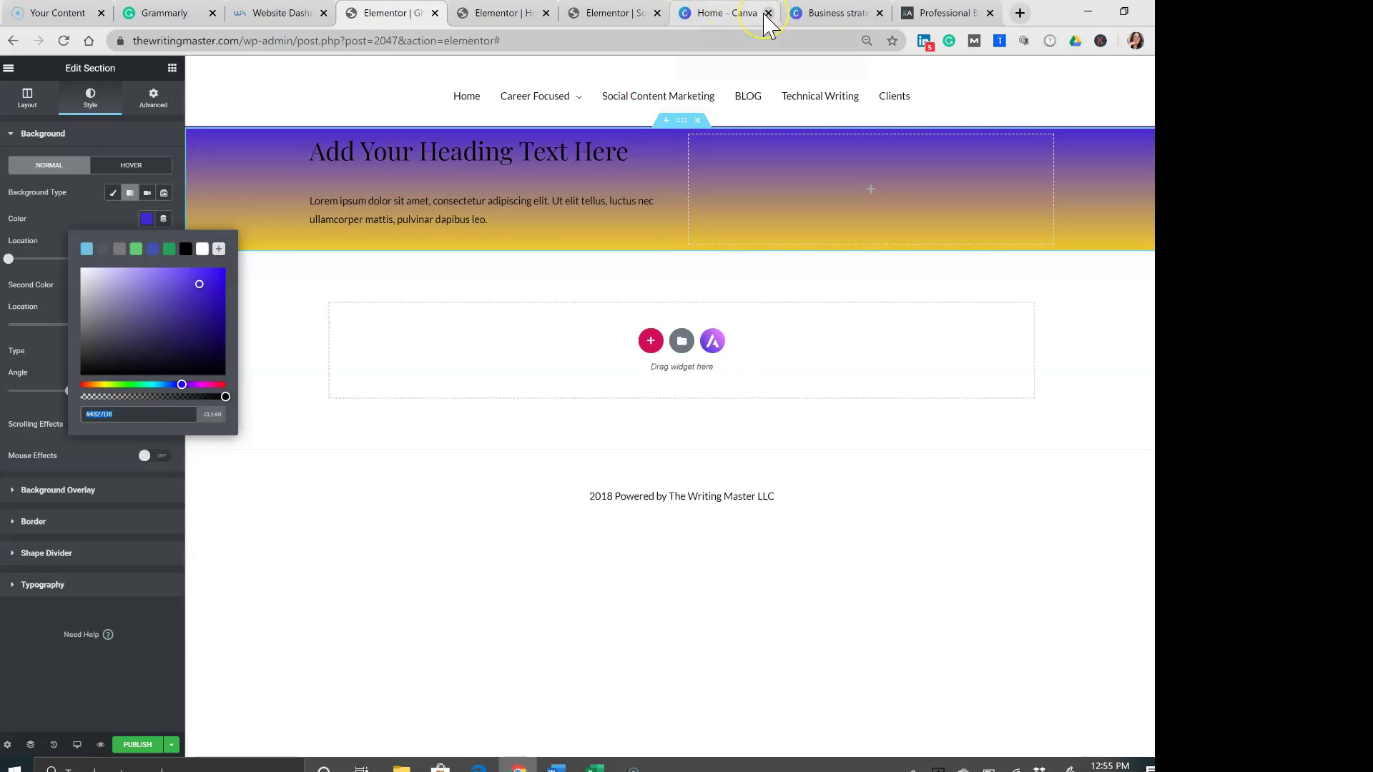
click(595, 766)
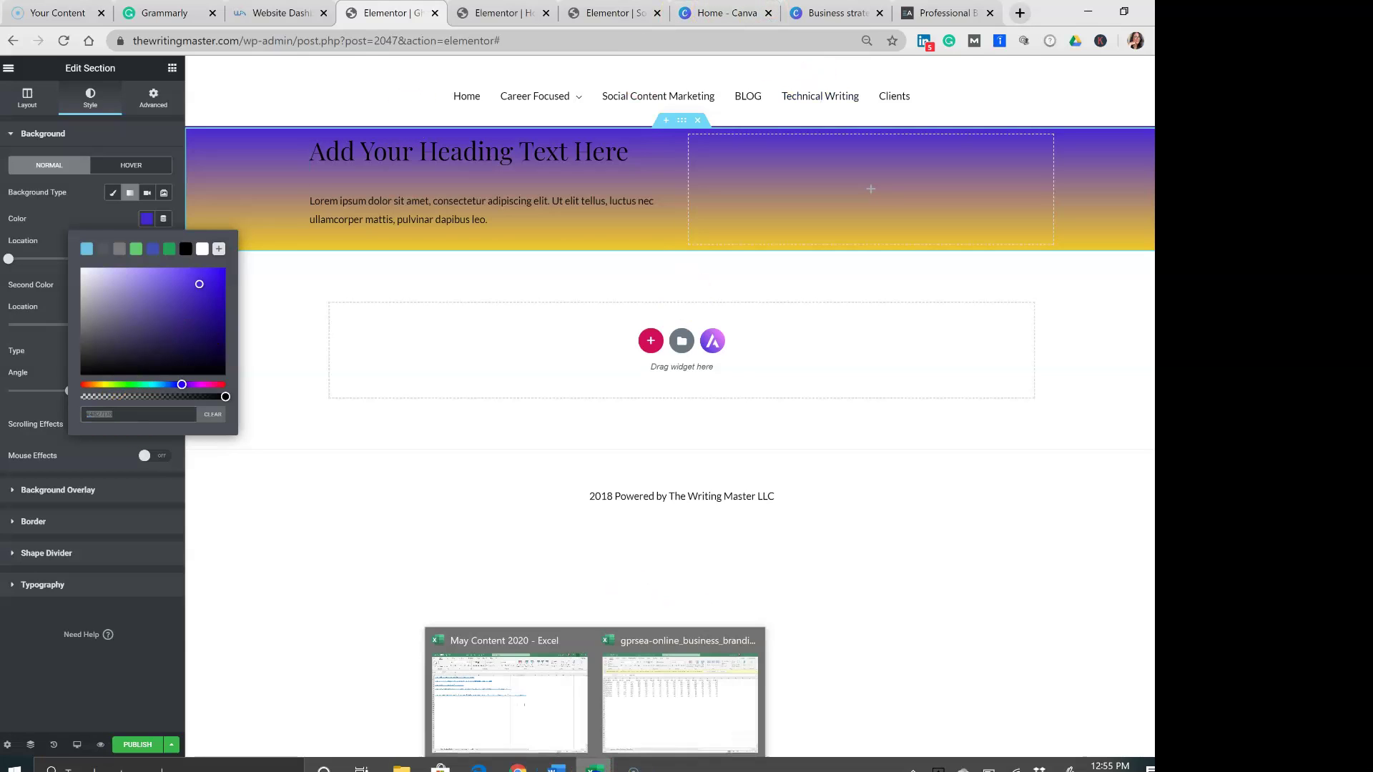
click(506, 718)
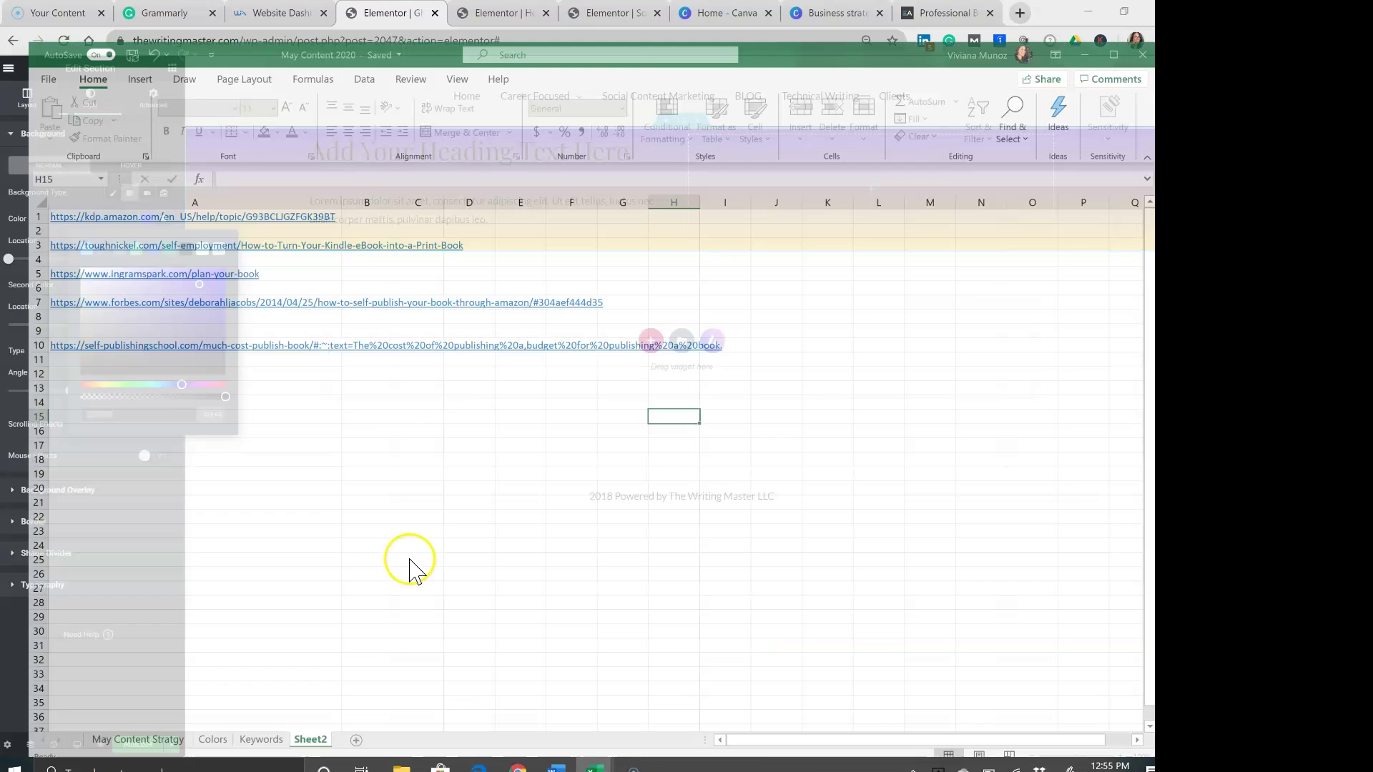
click(189, 731)
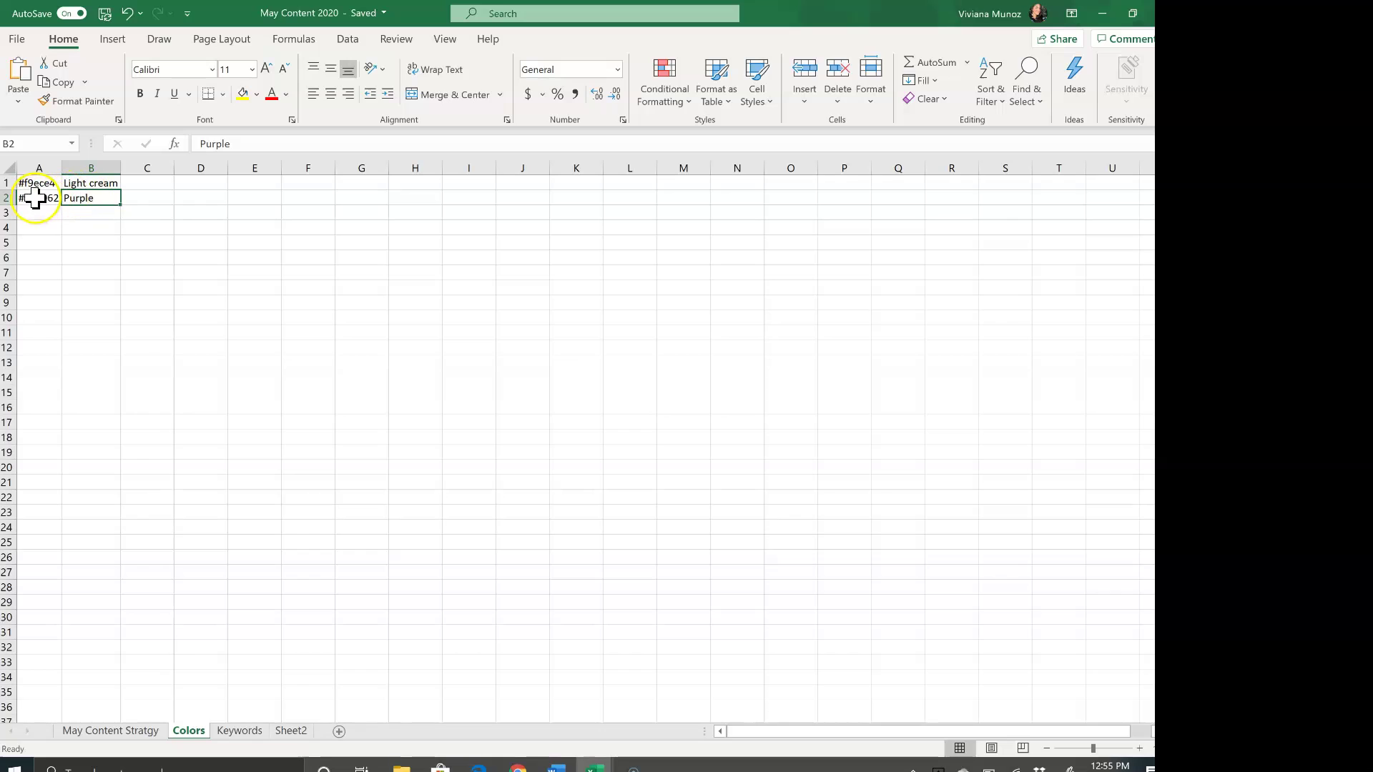
click(37, 183)
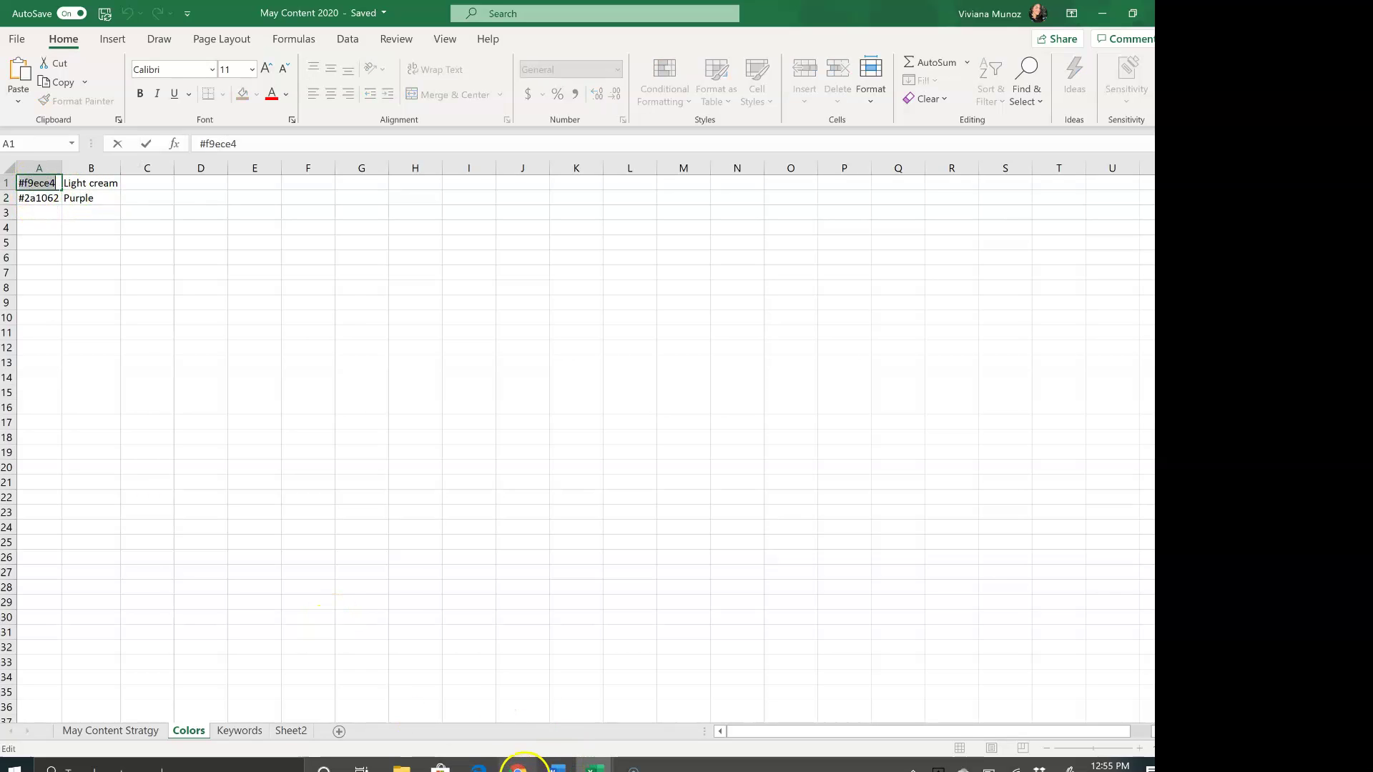
Step: Back in Elementor, try #f9ece4 as the section's first gradient colour, and undo the change
click(520, 768)
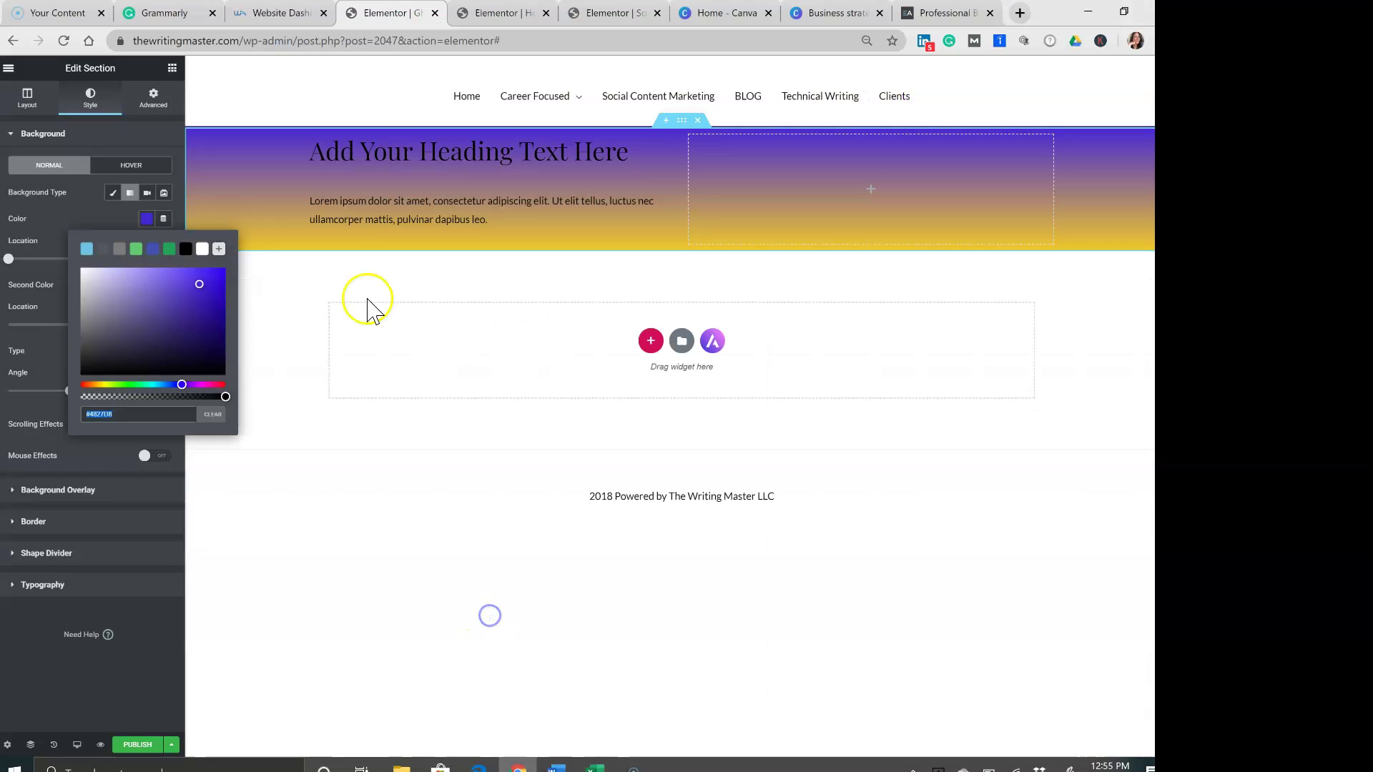
text(#f9ece4)
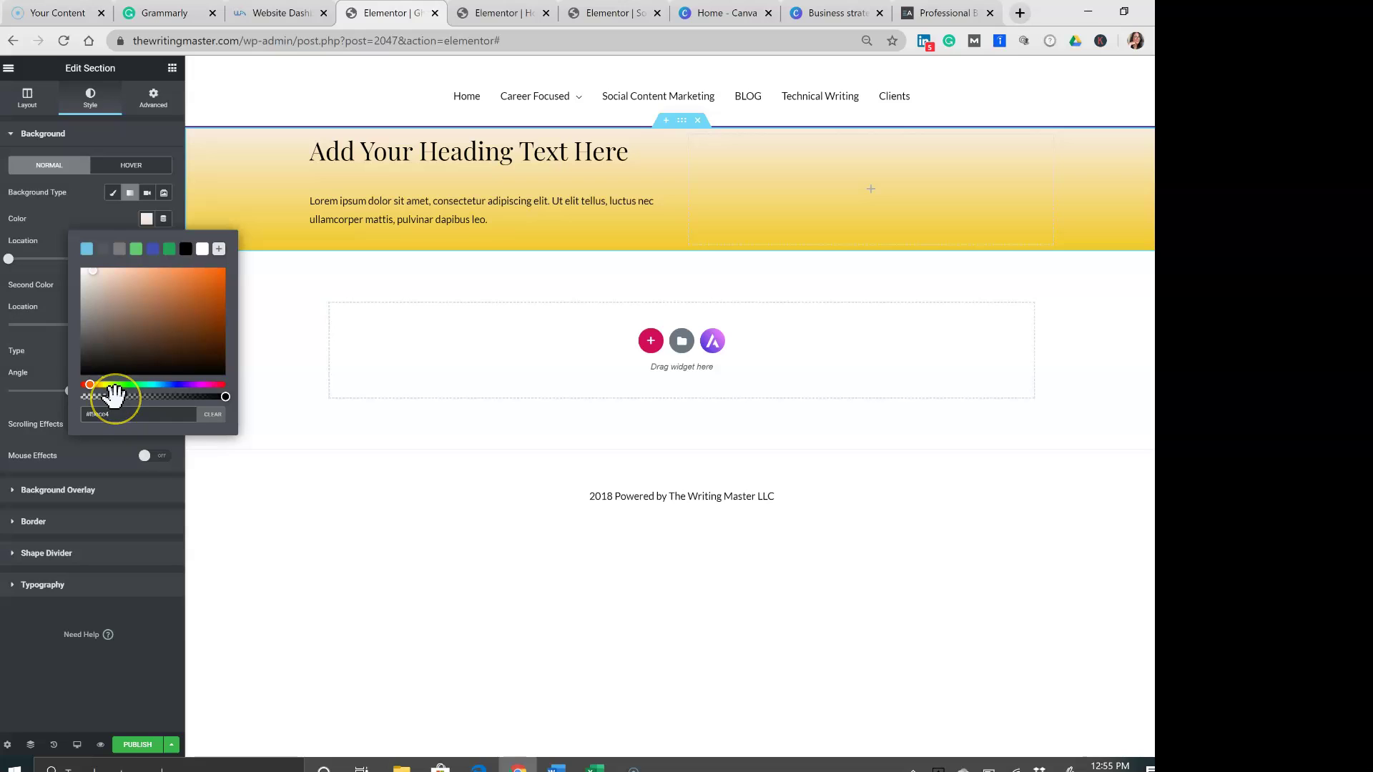
key(ctrl+z)
click(335, 460)
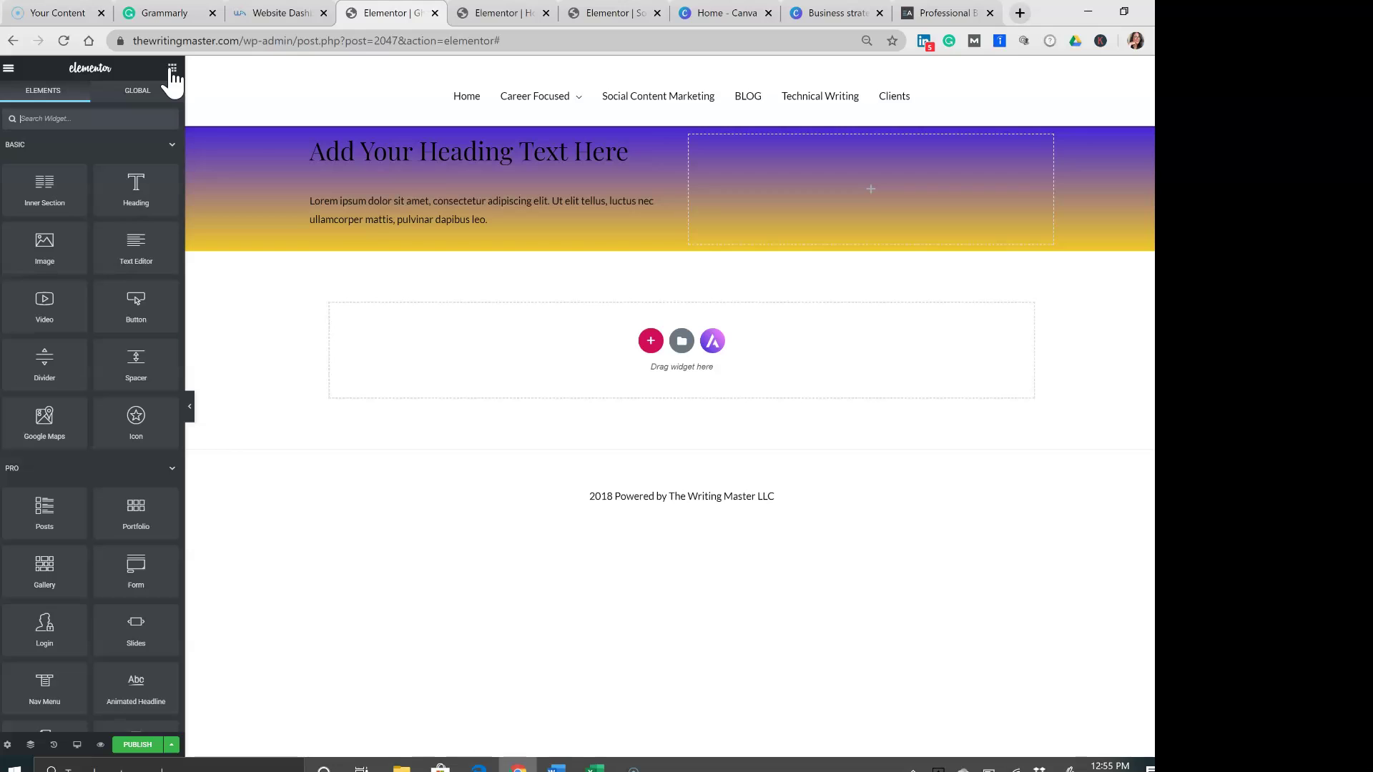
Step: Replace the heading's placeholder text with "Add my heading here"
click(377, 166)
triple_click(454, 156)
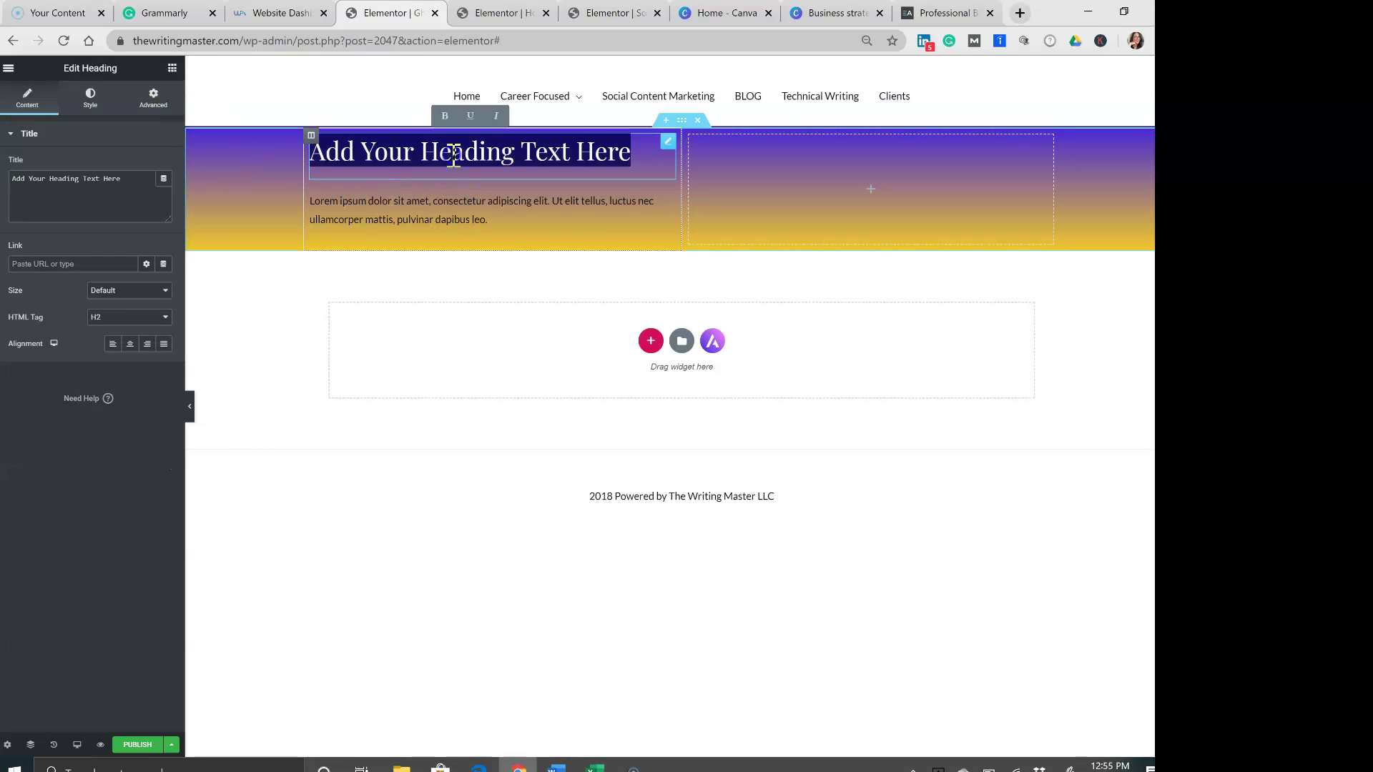
text(Add my he)
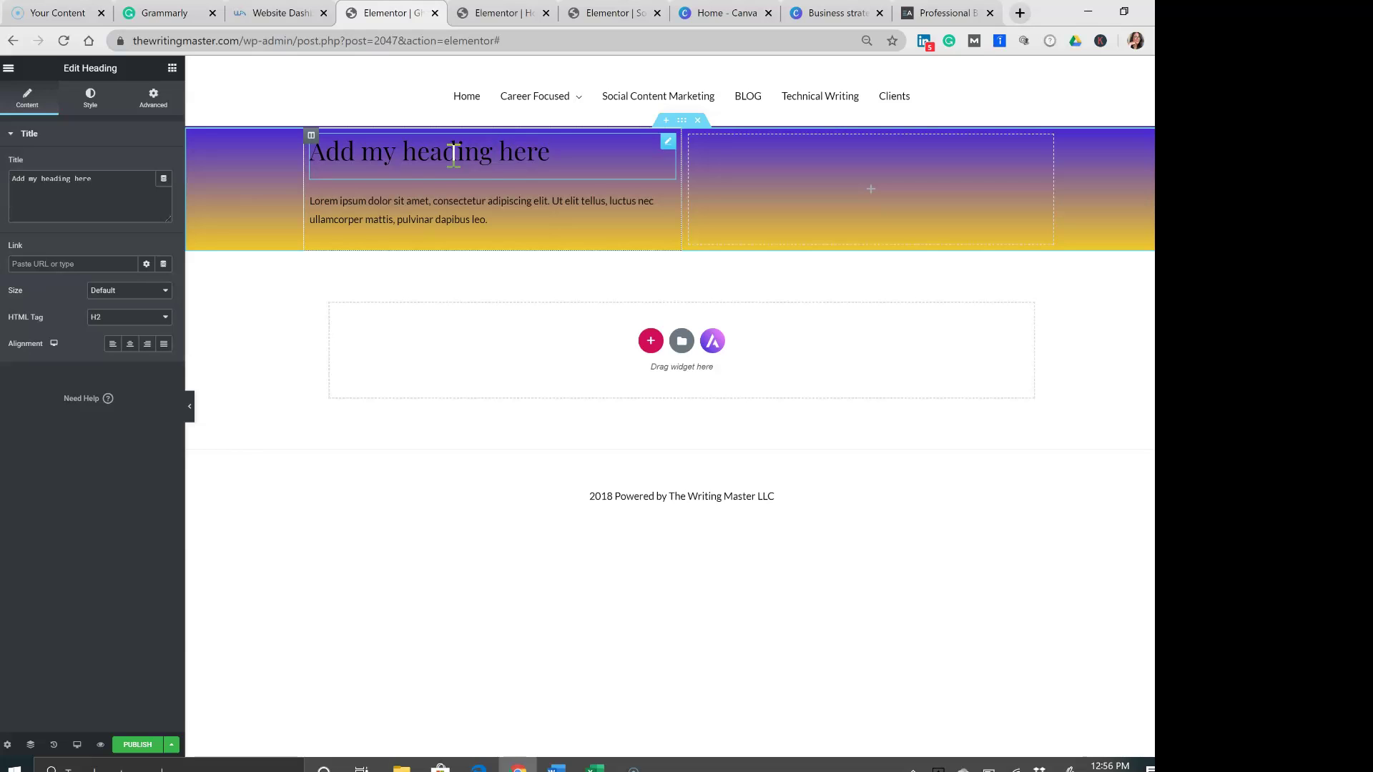
click(408, 237)
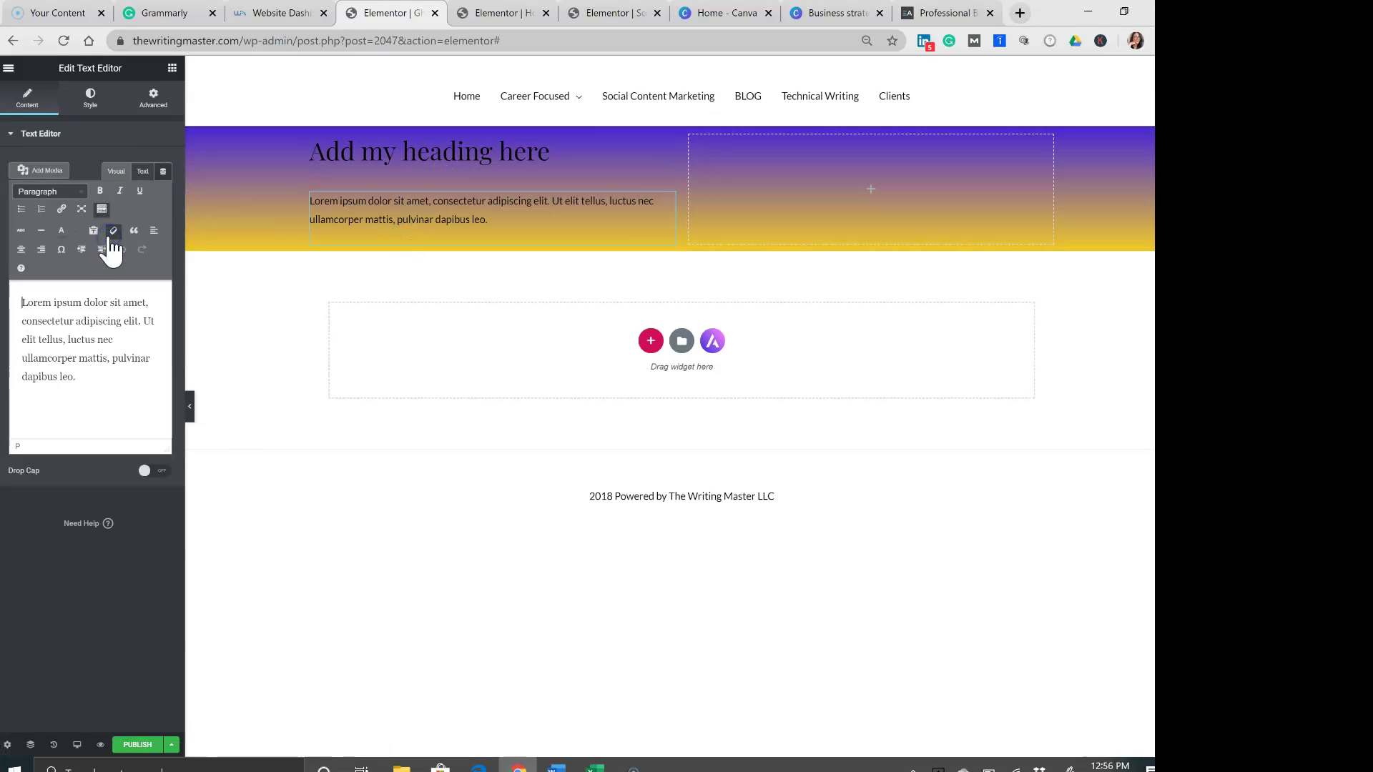
click(394, 227)
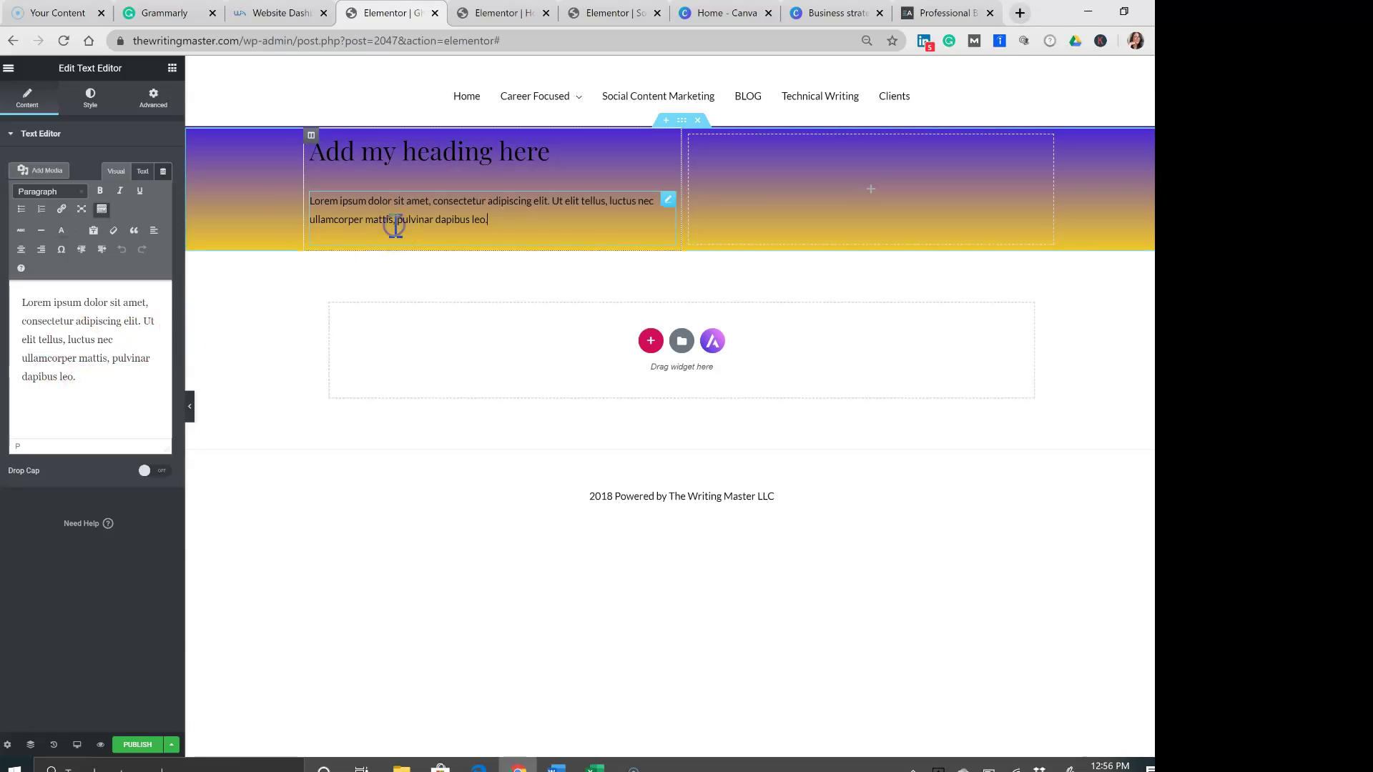
triple_click(91, 357)
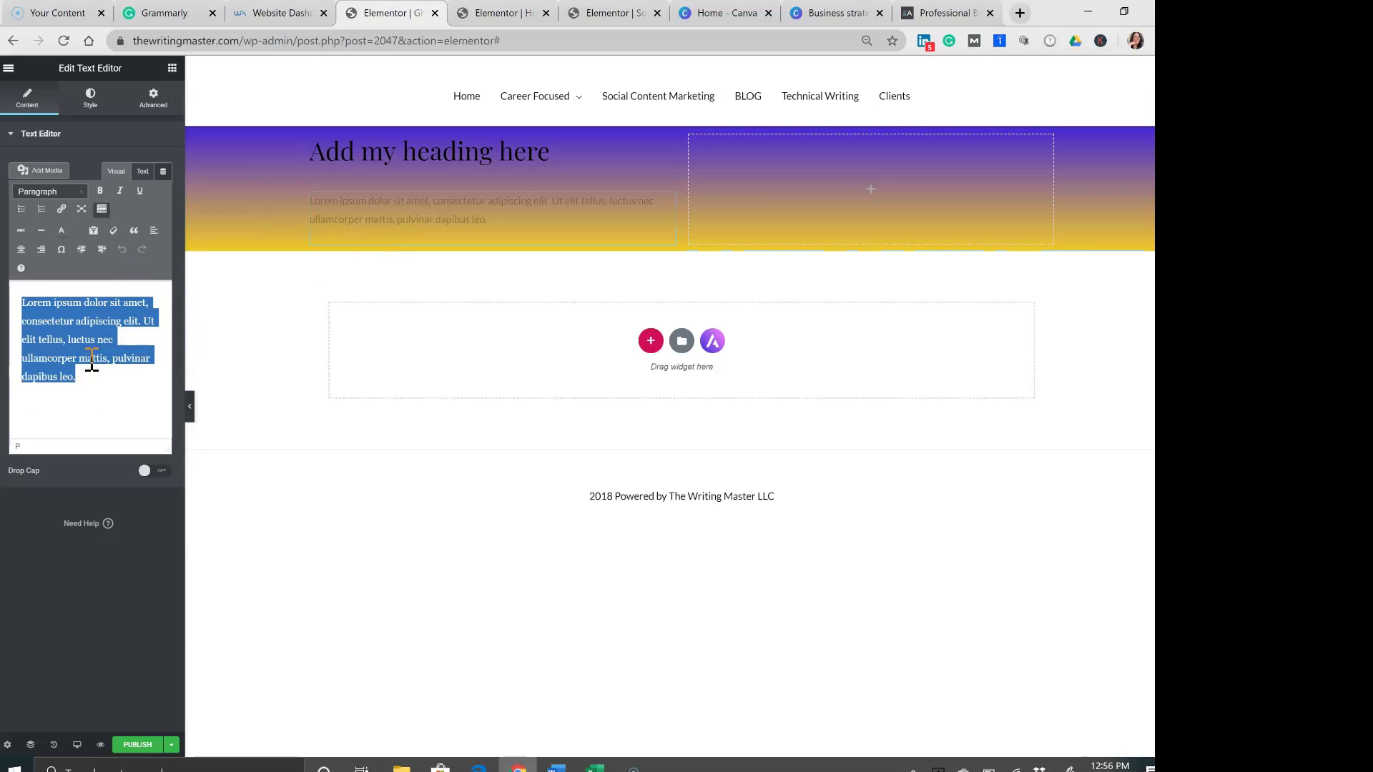
text(#f9ece4)
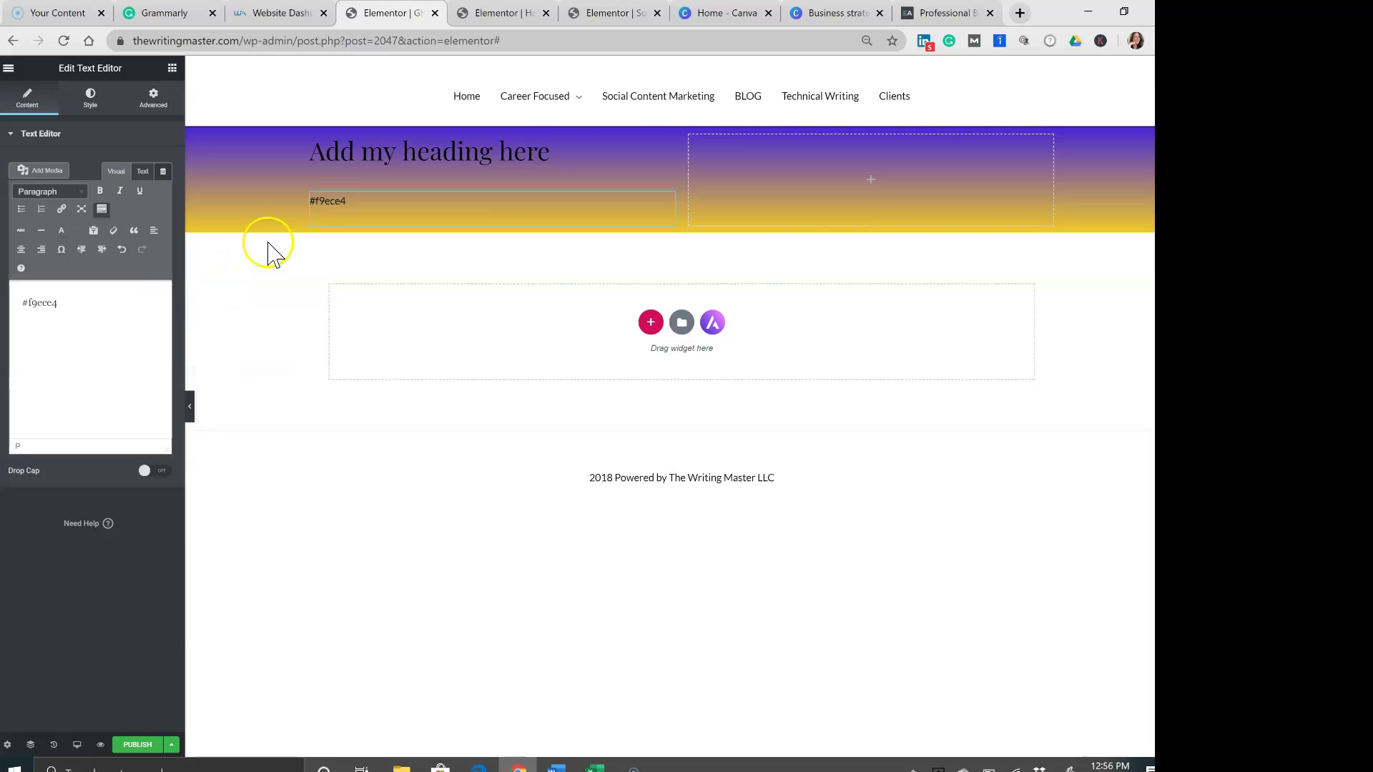
Step: Switch to the Grammarly document and copy the sentence "Do you have a good story to tell, but having a hard time executing your thoughts onto paper?"
drag(467, 41, 279, 41)
click(151, 13)
click(445, 384)
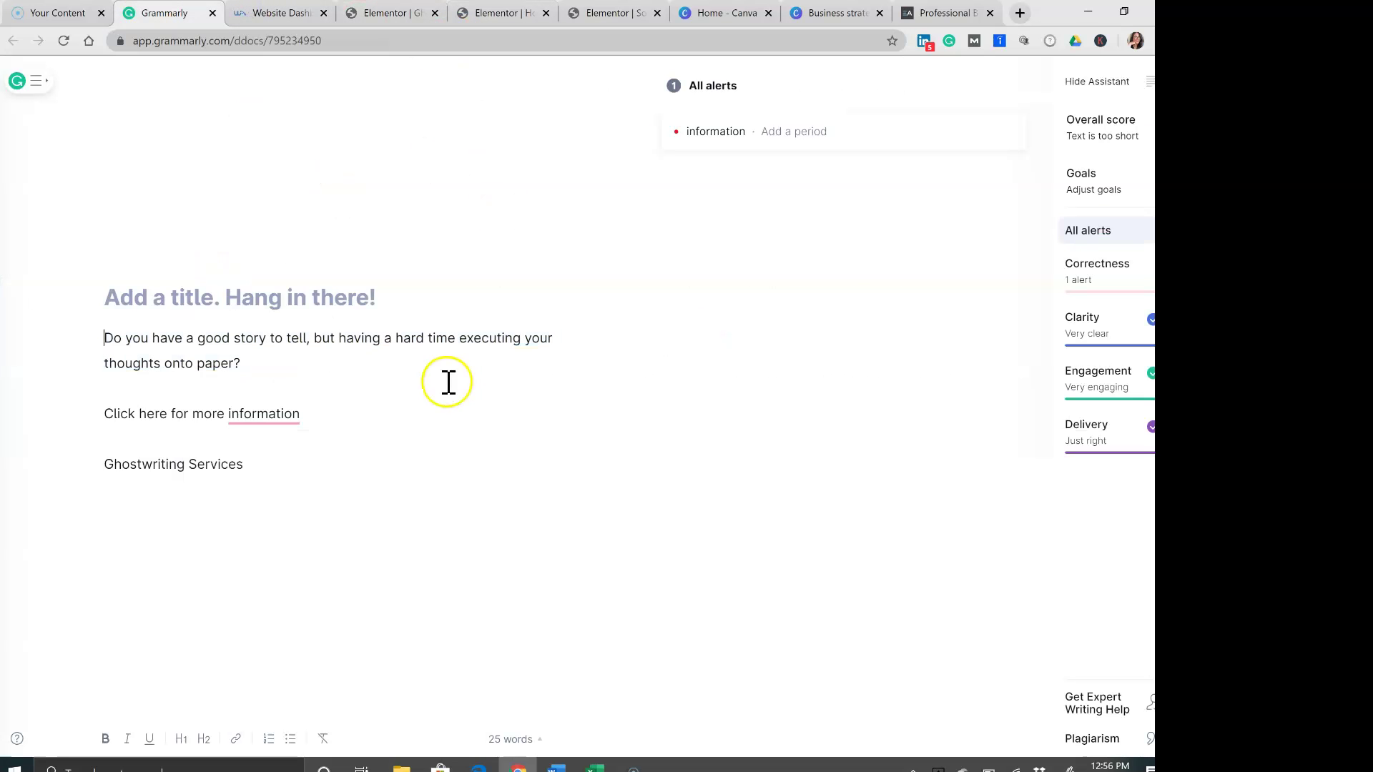
drag(247, 363, 83, 339)
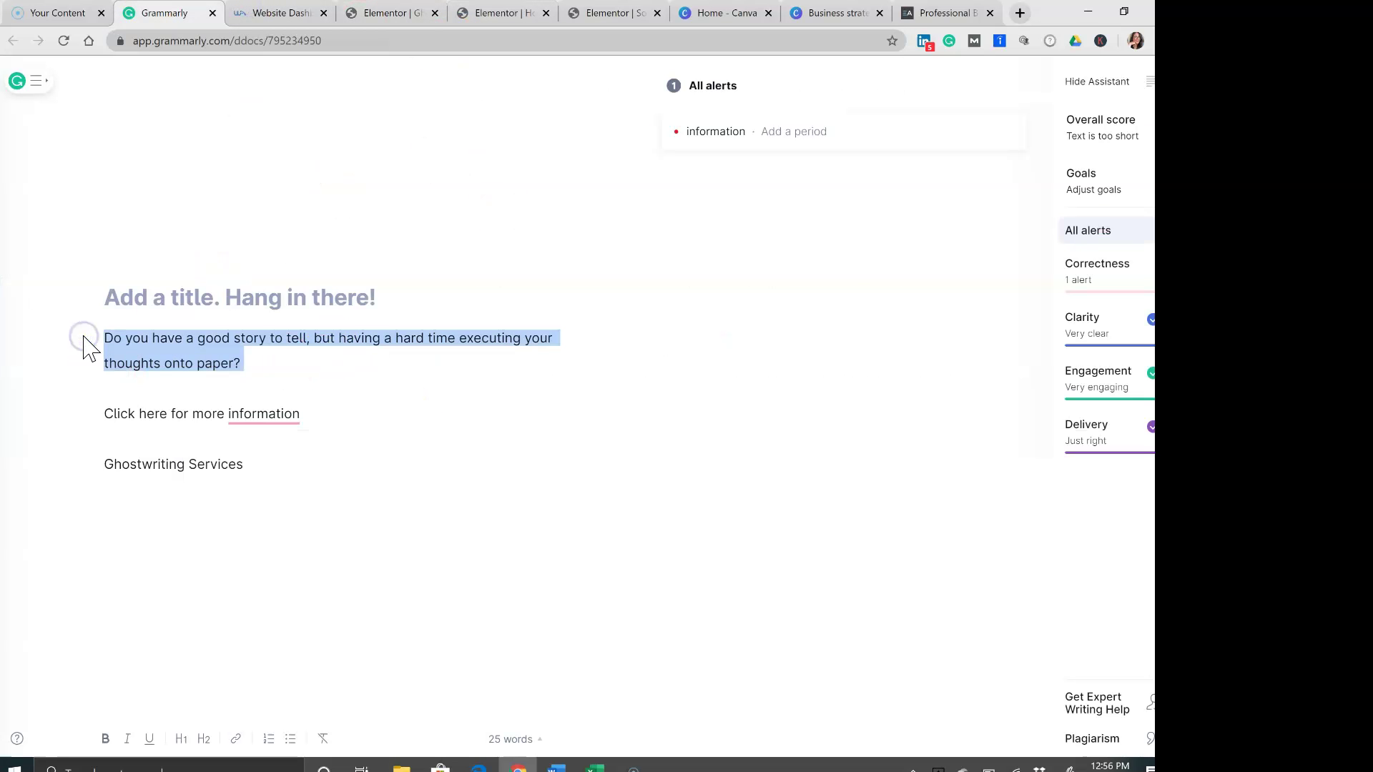
key(ctrl+x)
key(ctrl+v)
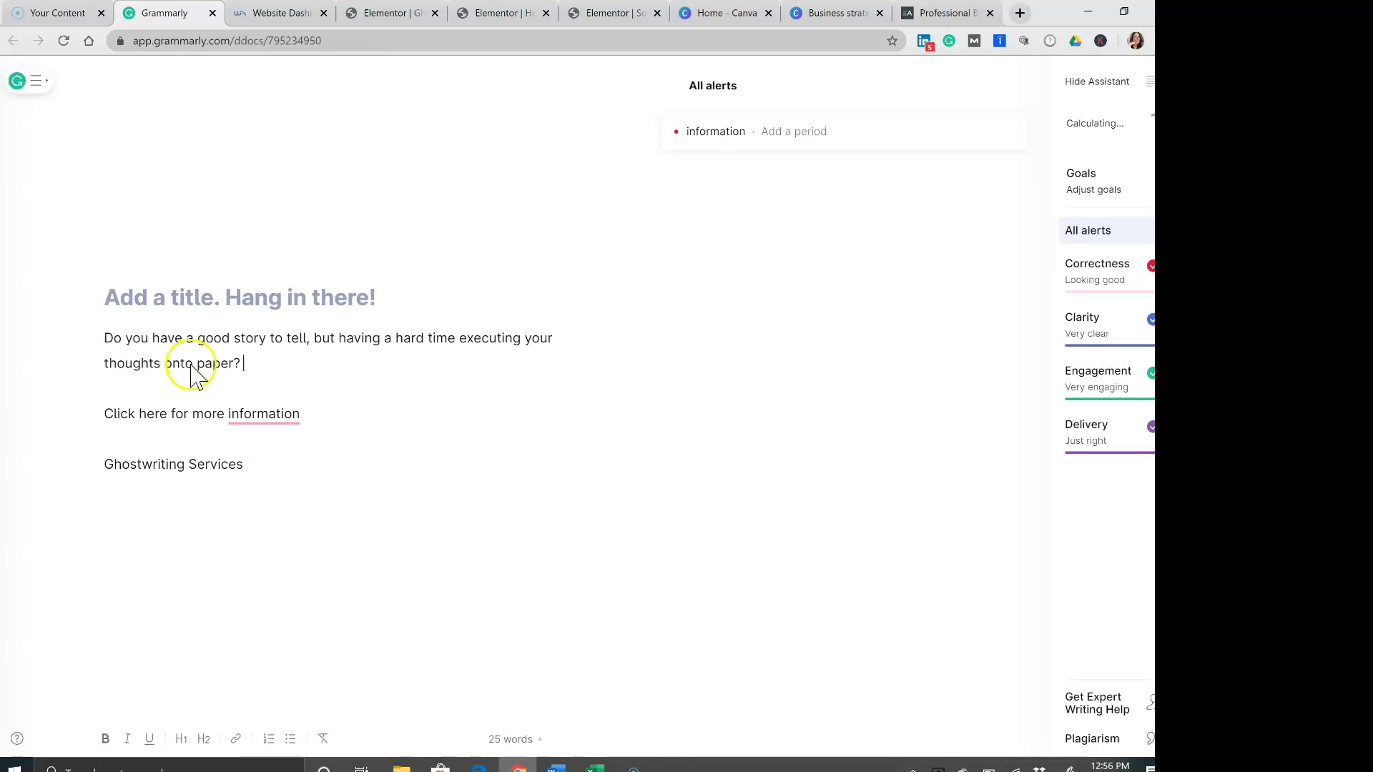
triple_click(78, 344)
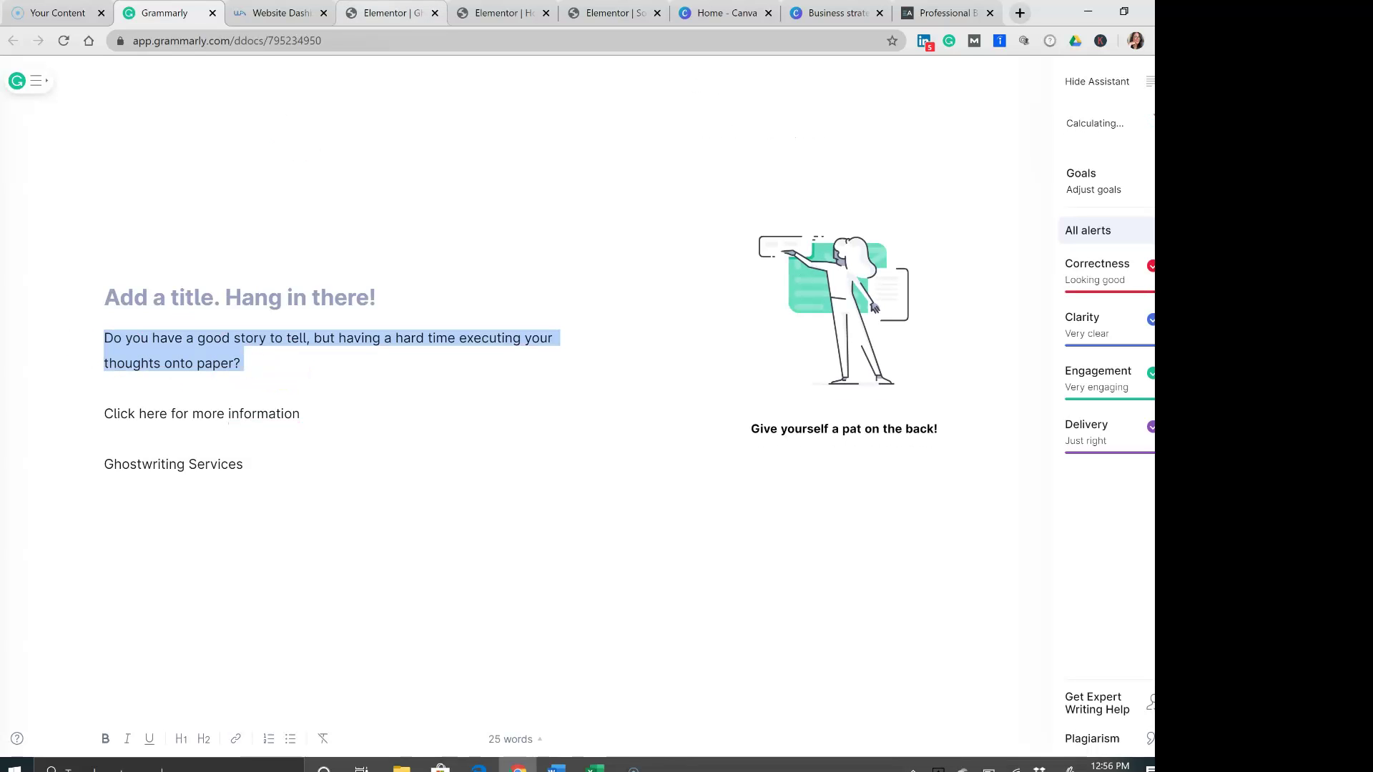
Step: Return to the Ghostwriting page in Elementor and replace #f9ece4 in the text widget with the copied Grammarly sentence
click(408, 13)
drag(92, 307, 25, 302)
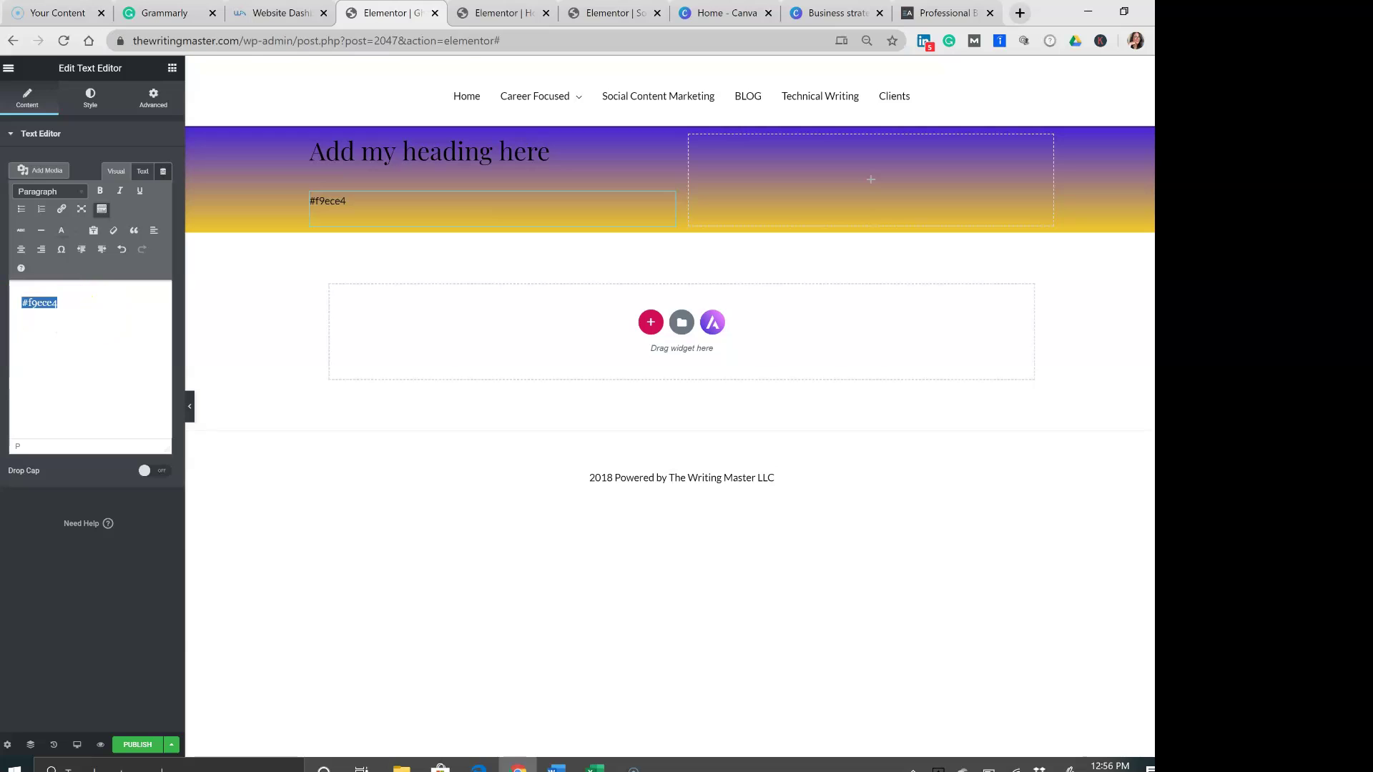
key(ctrl+v)
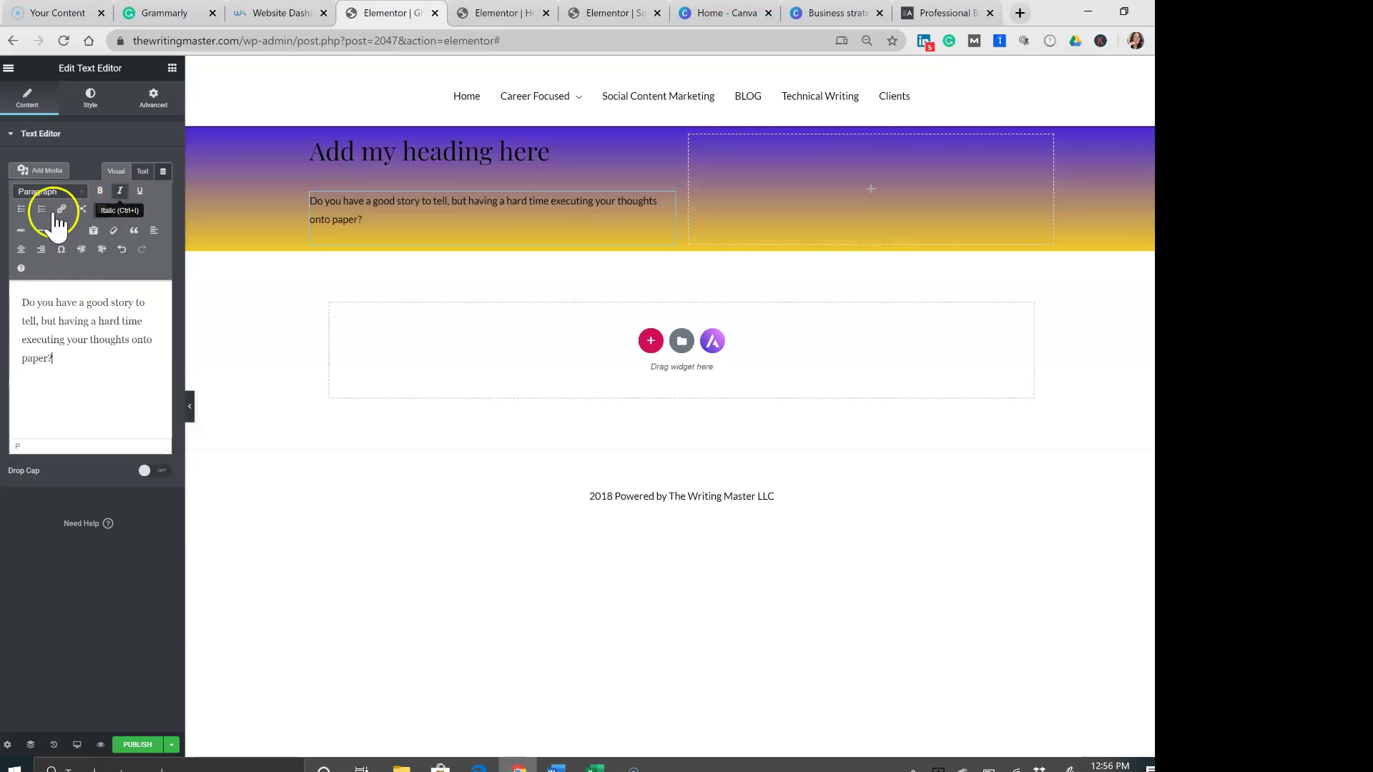
Step: Try to colour the paragraph white with the text widget's inline text colour
click(71, 231)
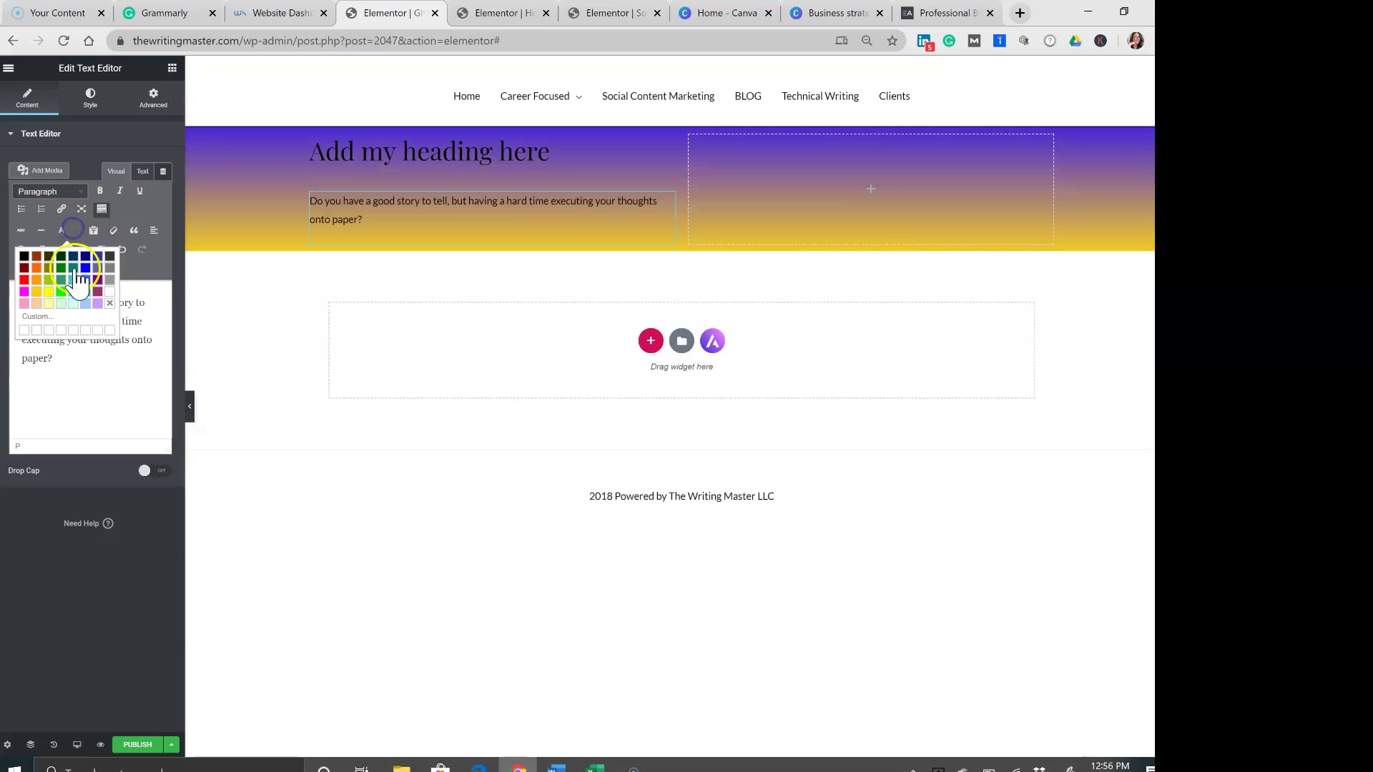
click(113, 294)
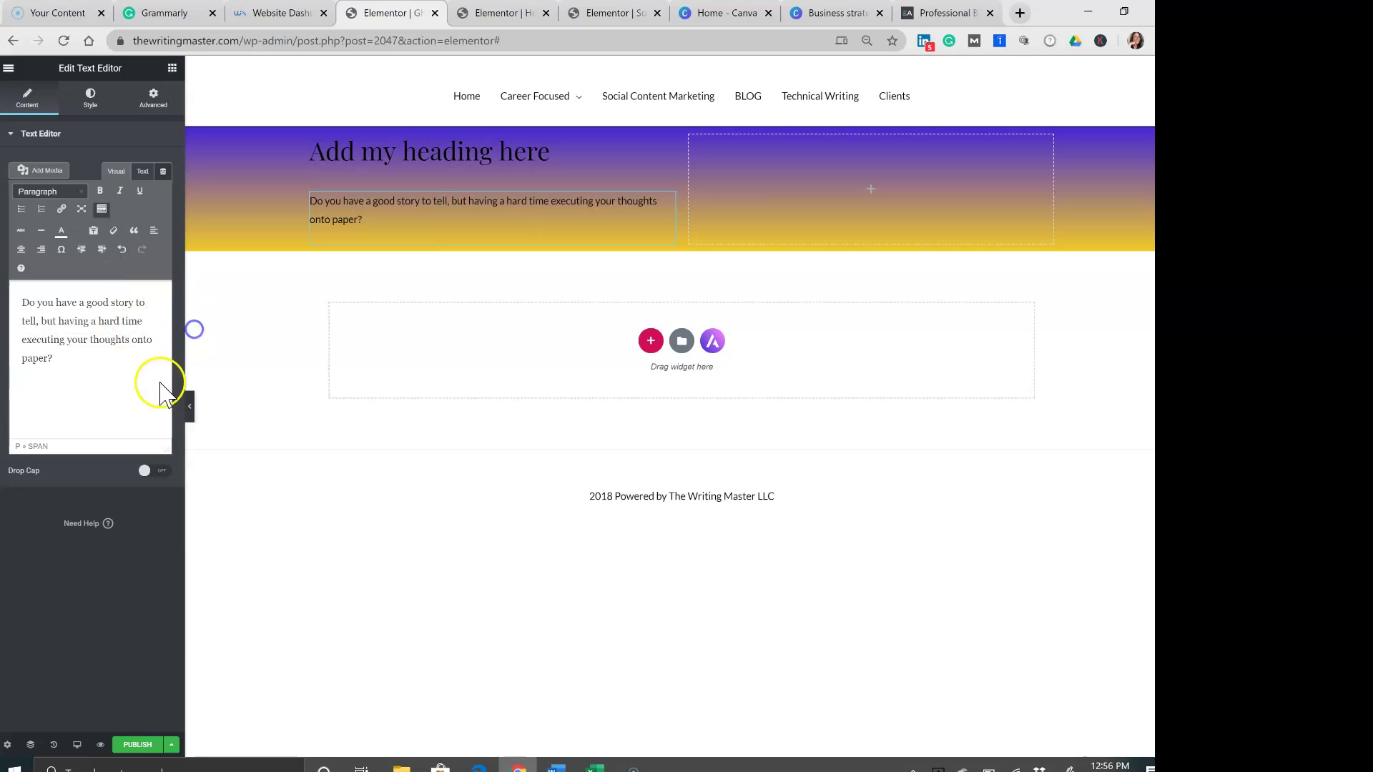
click(64, 152)
Step: Set the text colour of the "Add my heading here" heading to white (#FFFFFF)
click(304, 148)
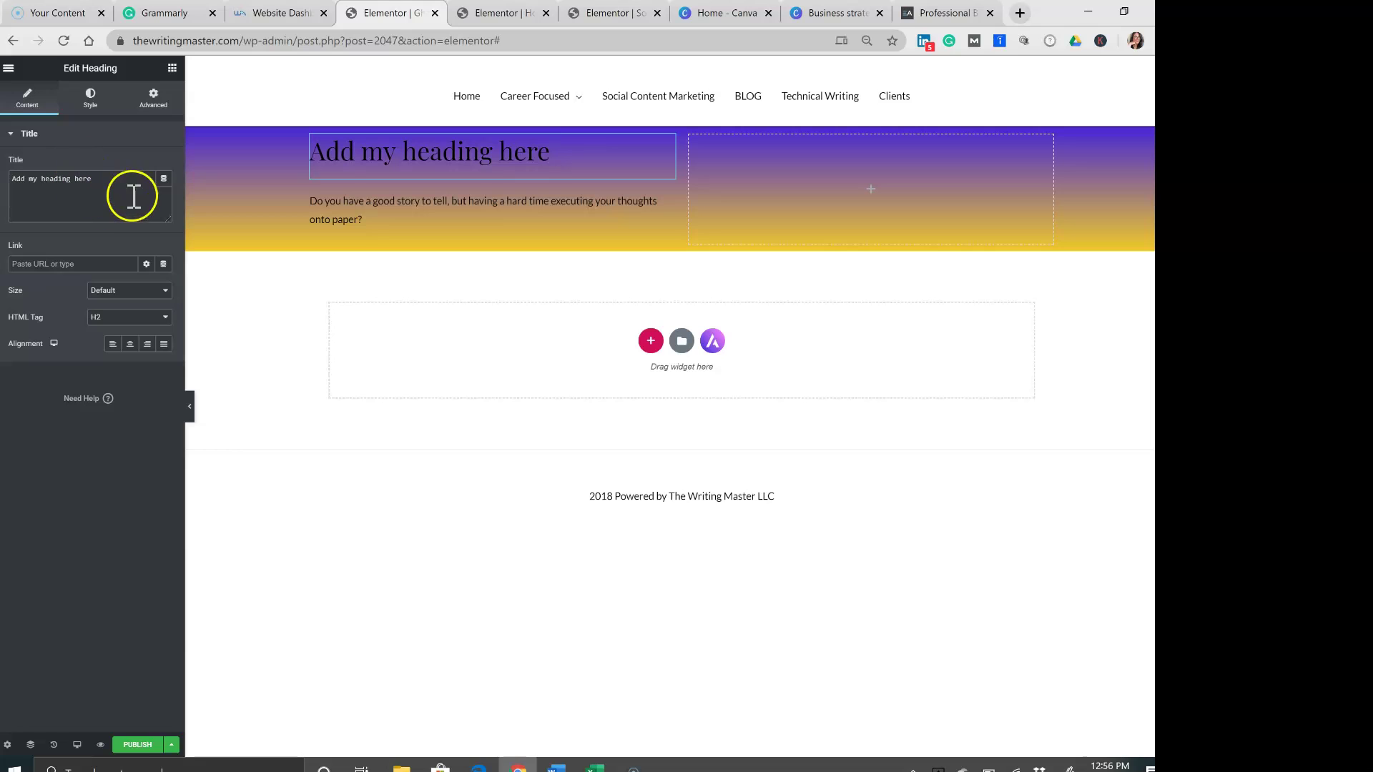
click(91, 106)
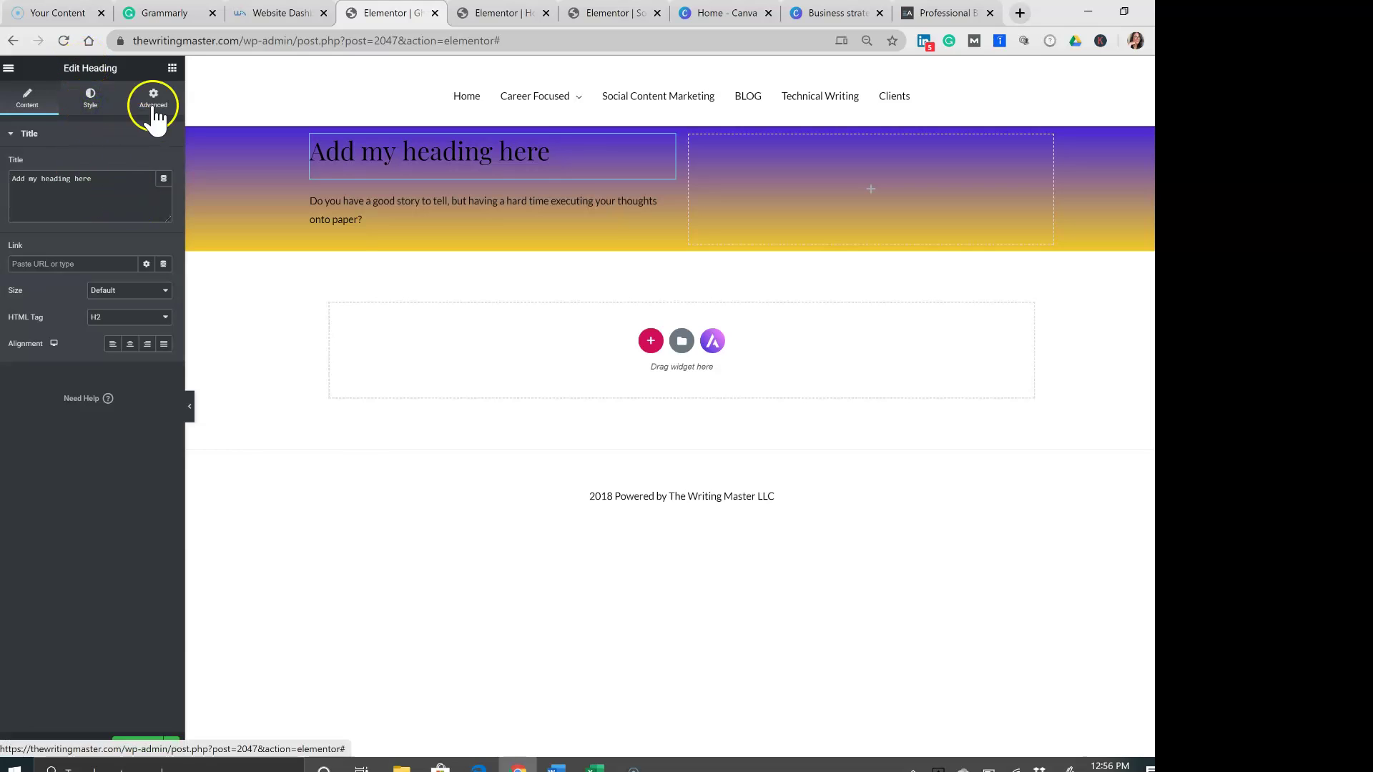
click(150, 167)
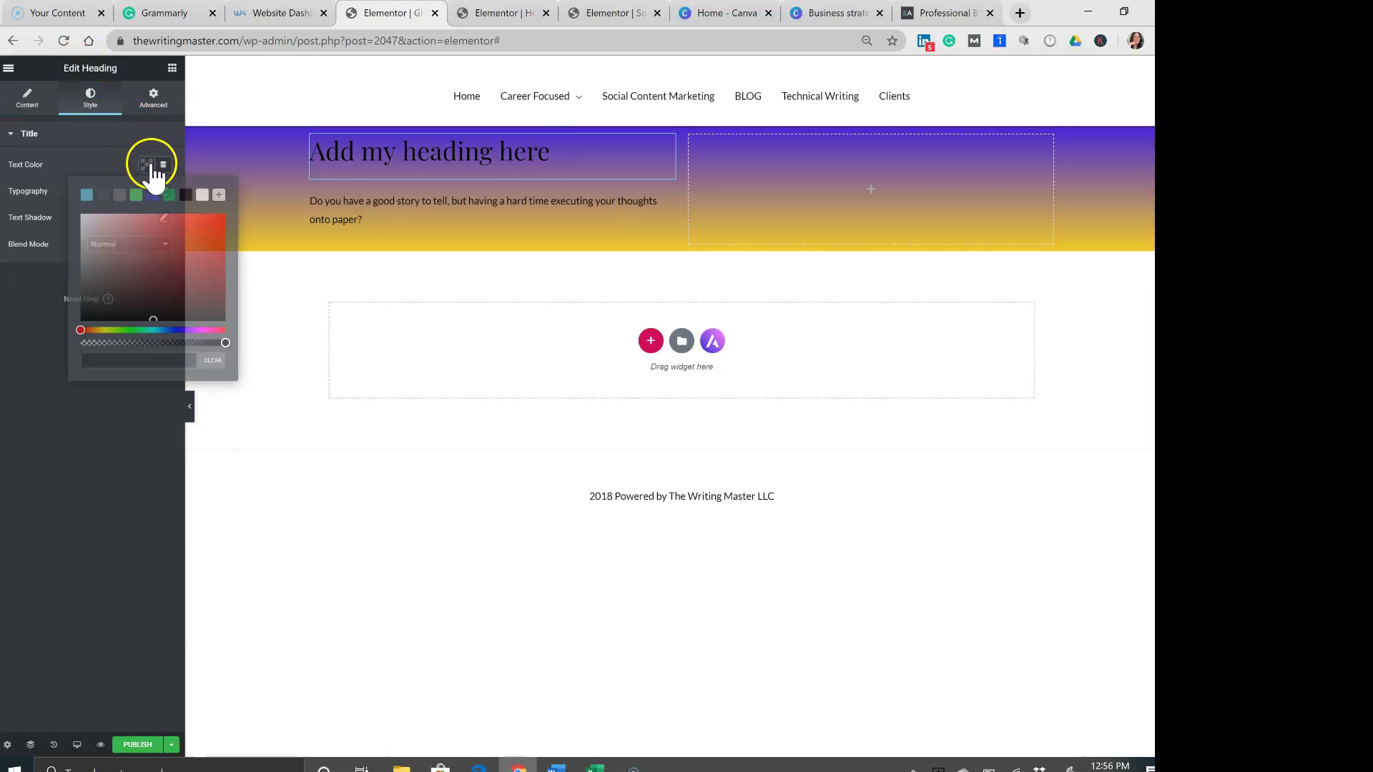
click(202, 194)
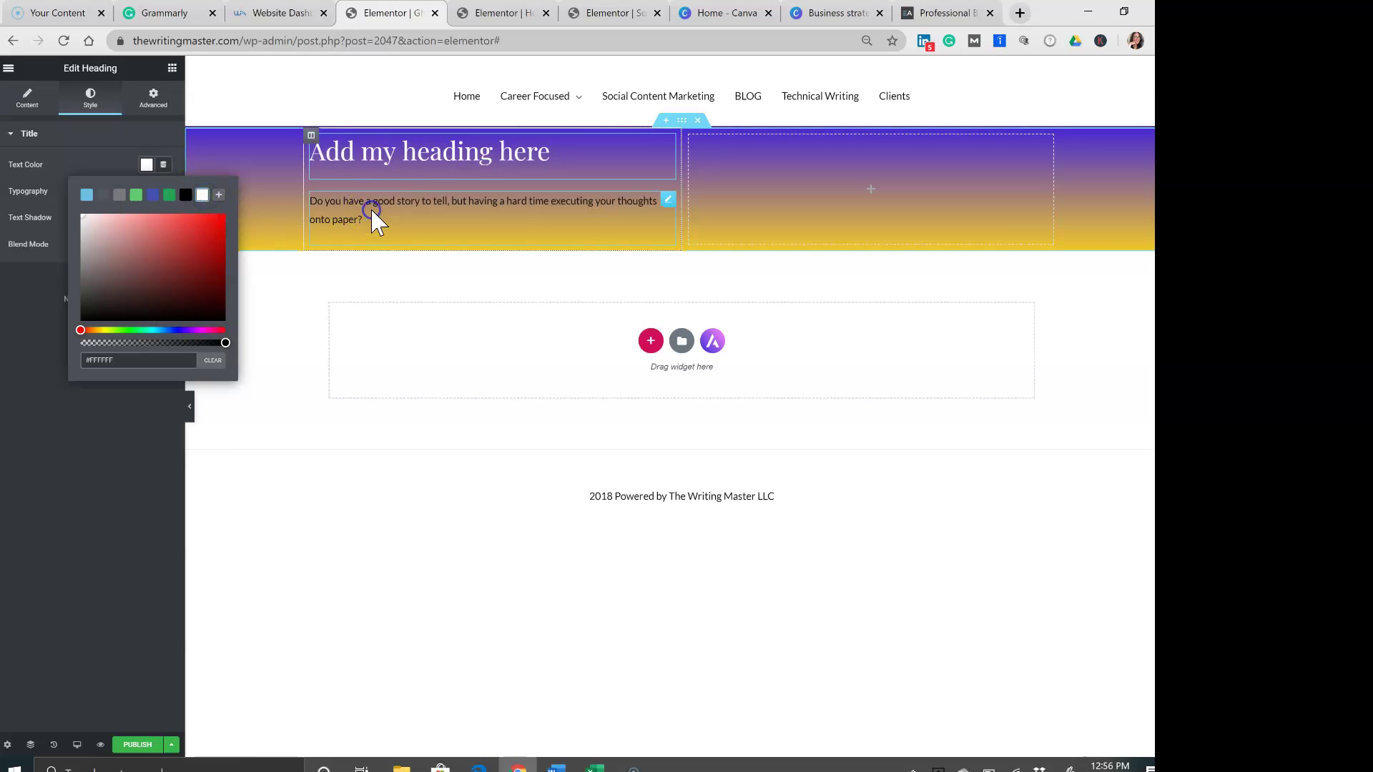
Step: Set the paragraph's text colour to white in the text widget's style settings
click(647, 210)
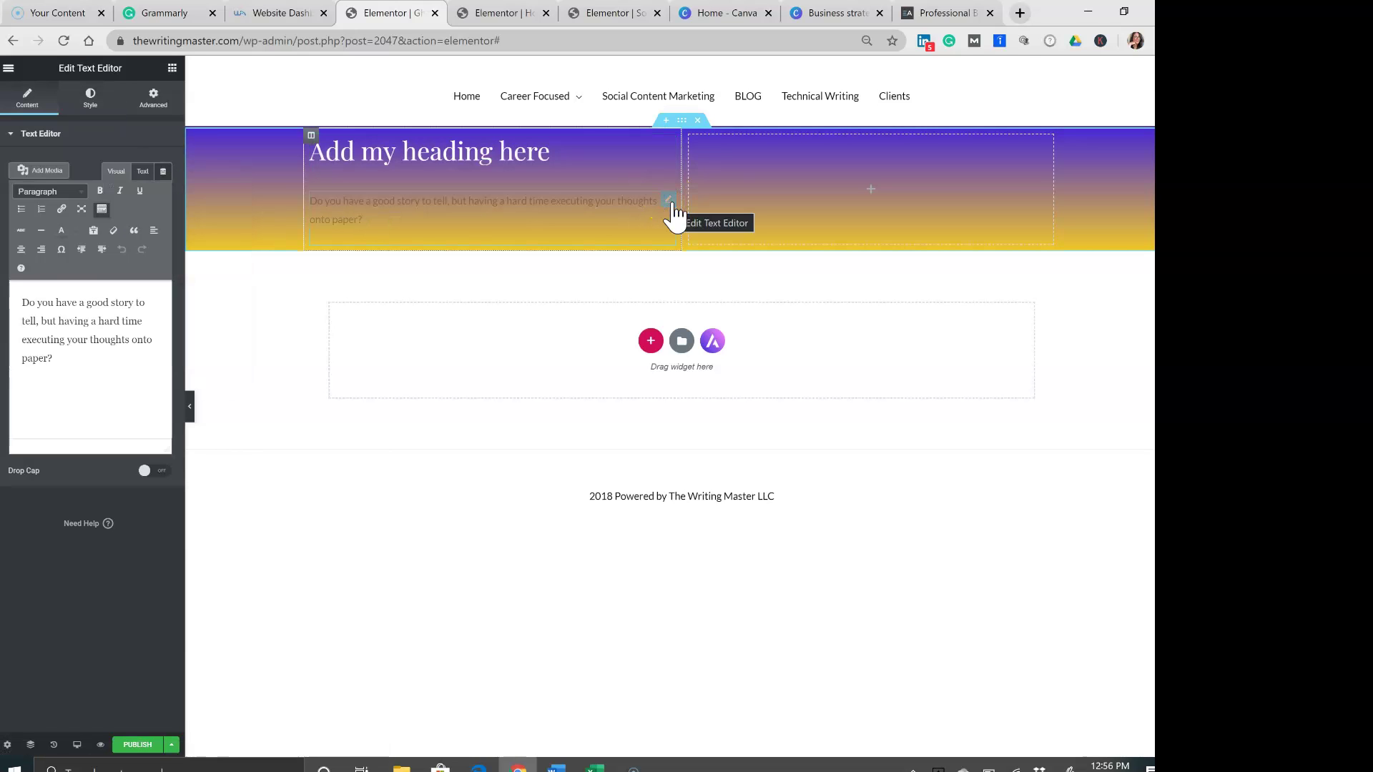
click(90, 99)
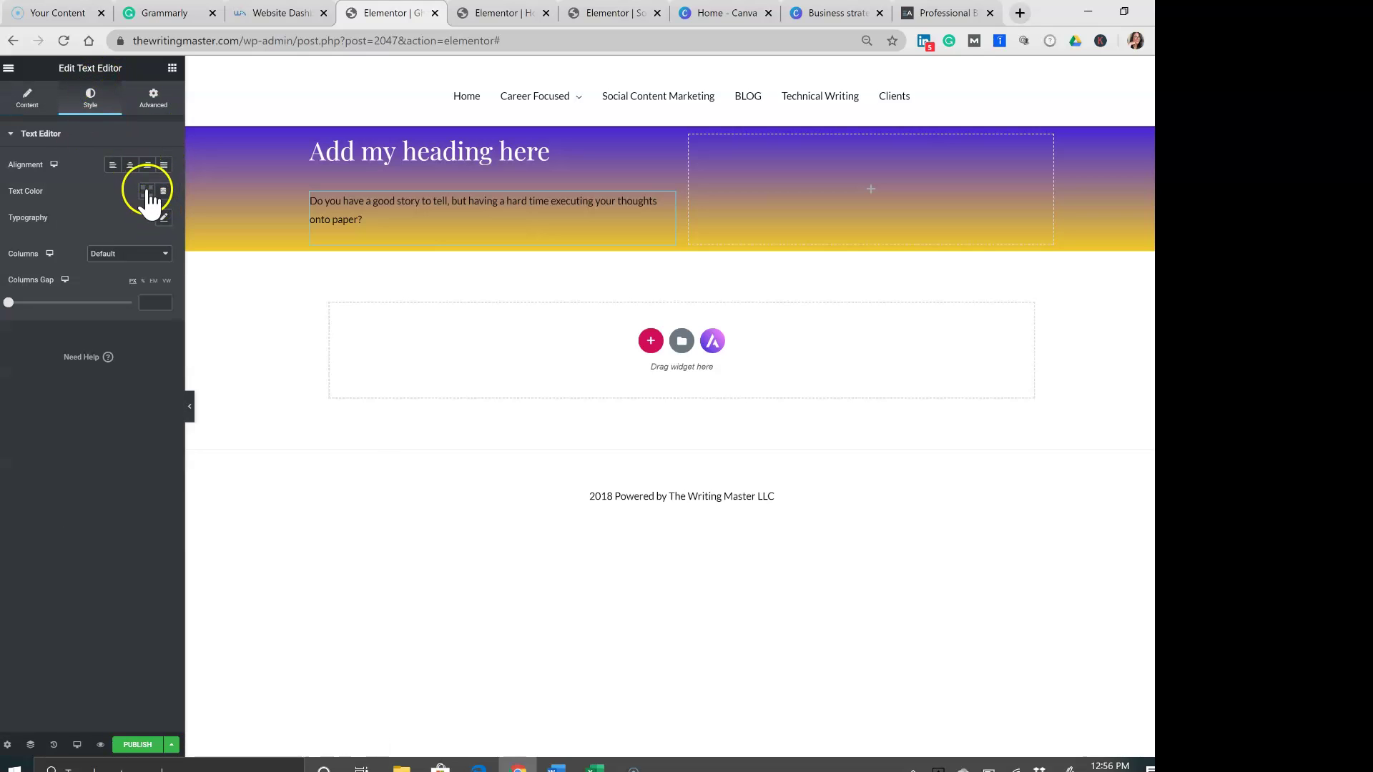
click(145, 190)
click(202, 221)
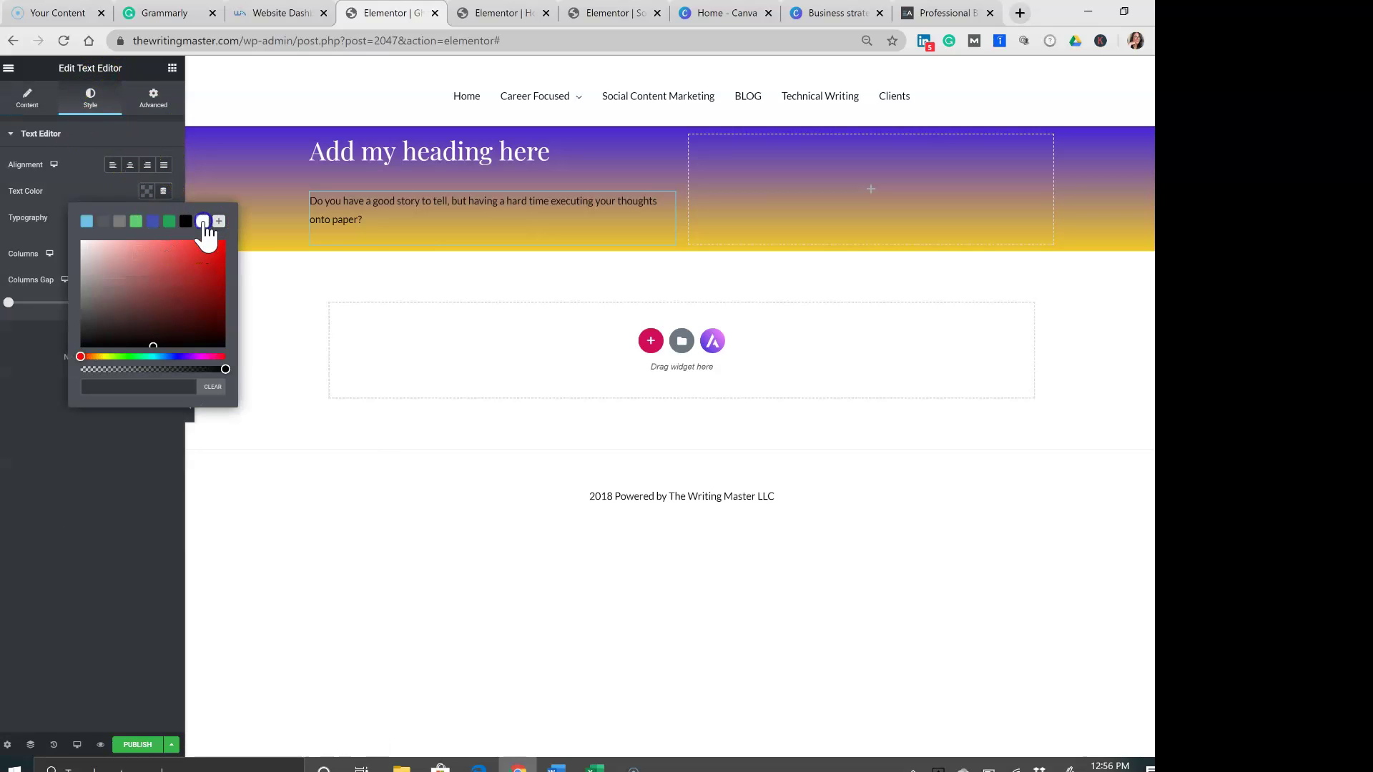
click(419, 428)
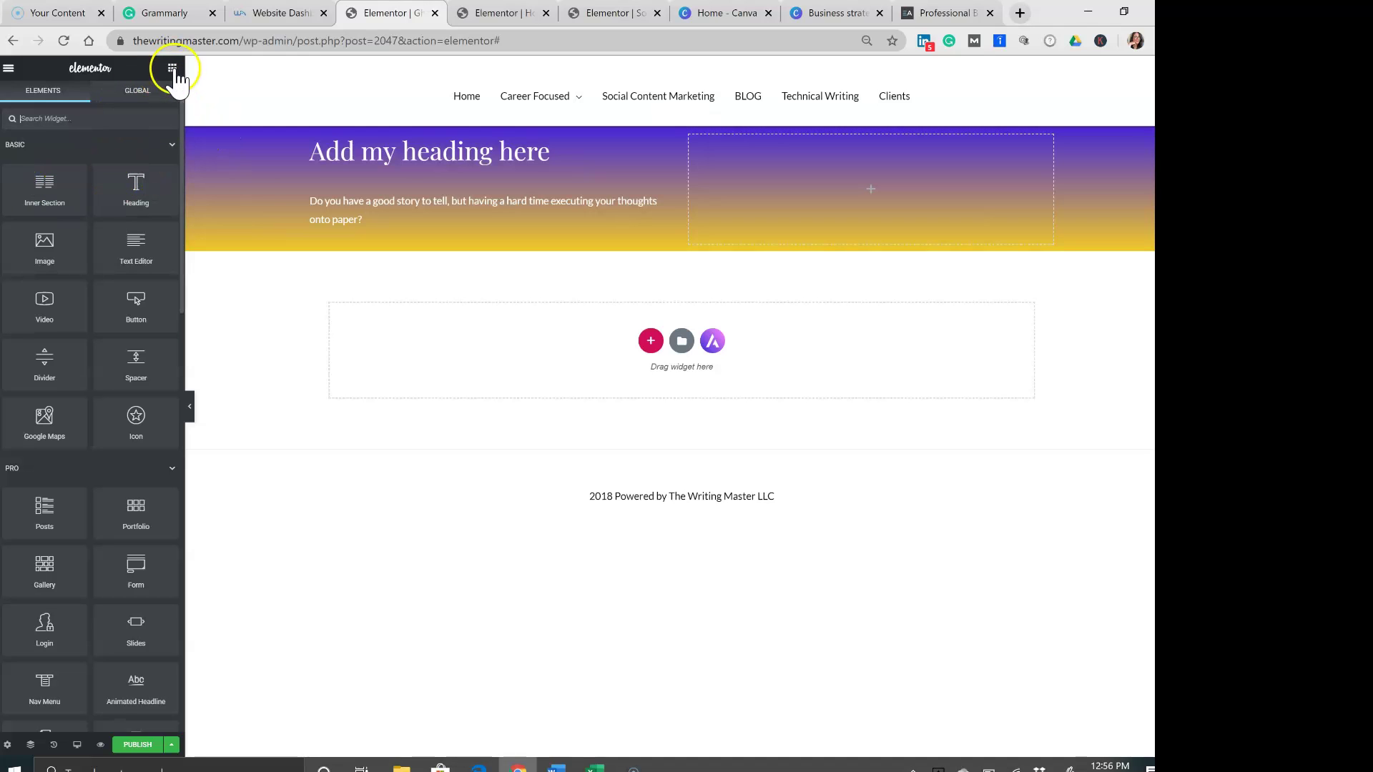
Step: Find the Spacer widget and place it above the heading in the section's first column
click(111, 118)
text(sp)
drag(24, 144, 668, 251)
drag(34, 157, 637, 138)
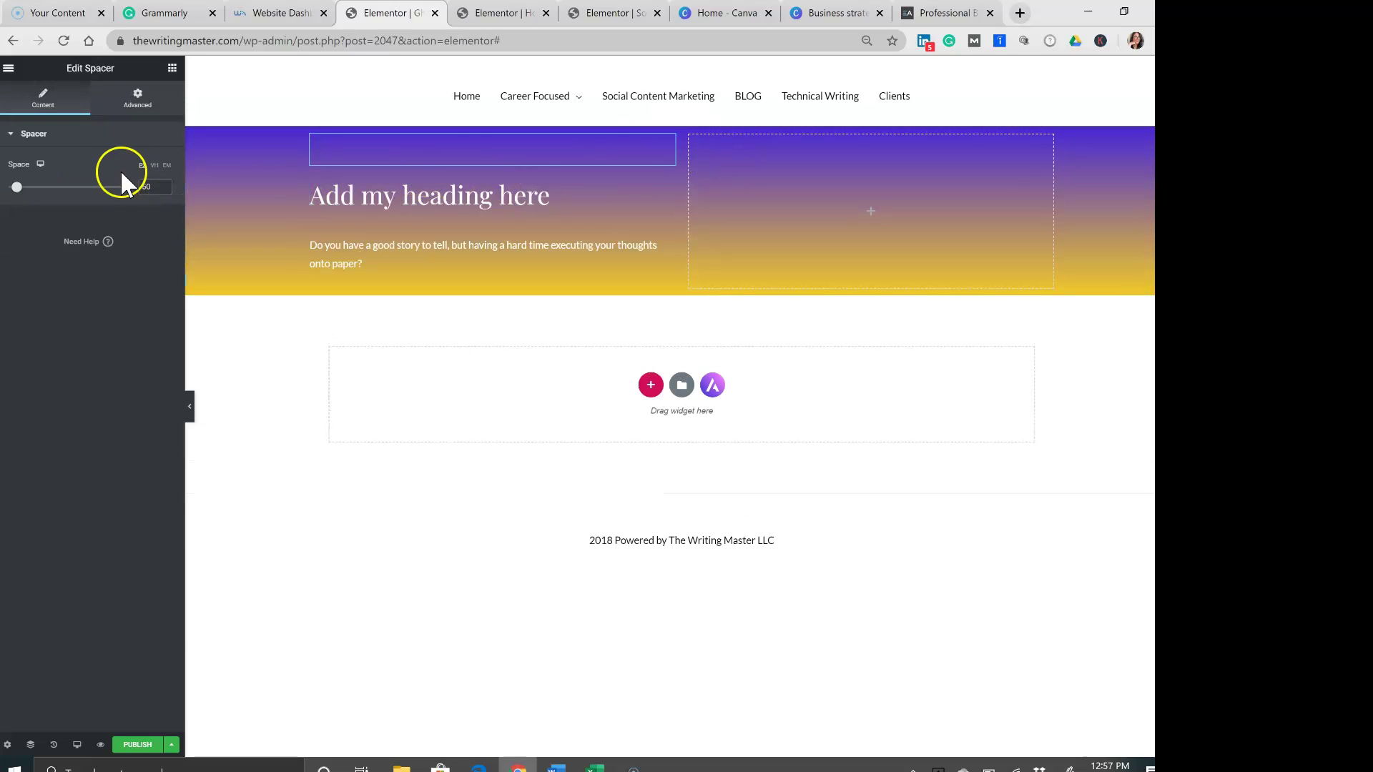
Step: Add a Spacer widget to the section's second column and increase its space to 125 px
click(171, 70)
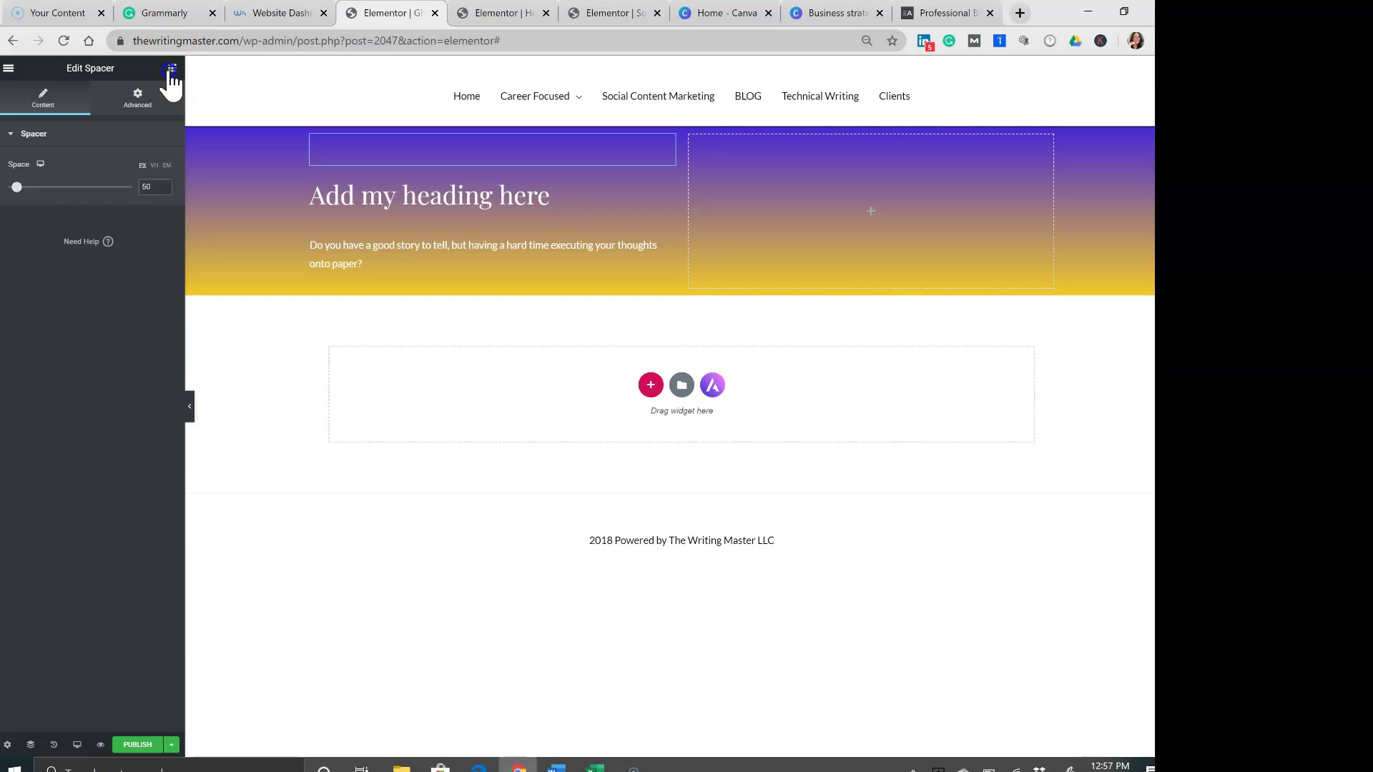
click(95, 117)
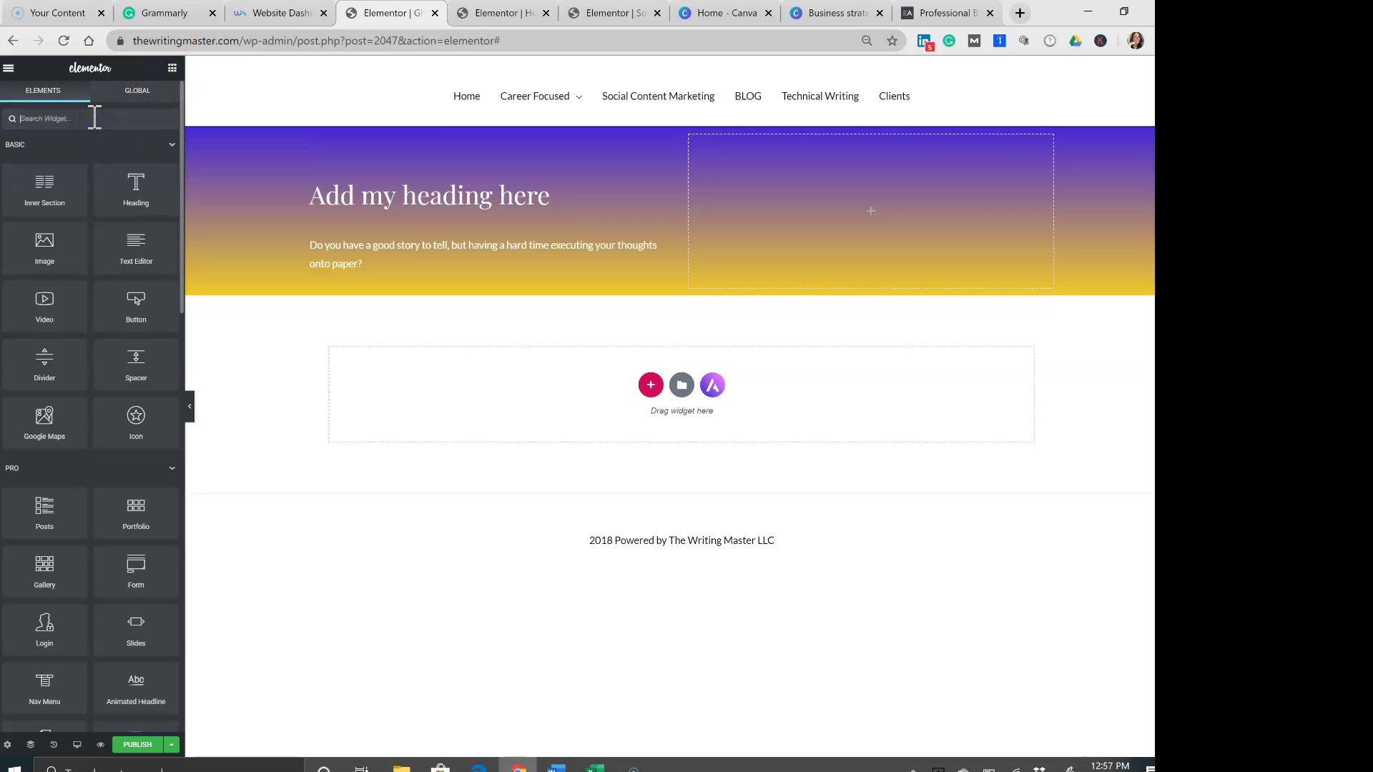
text(spa)
drag(58, 146, 844, 136)
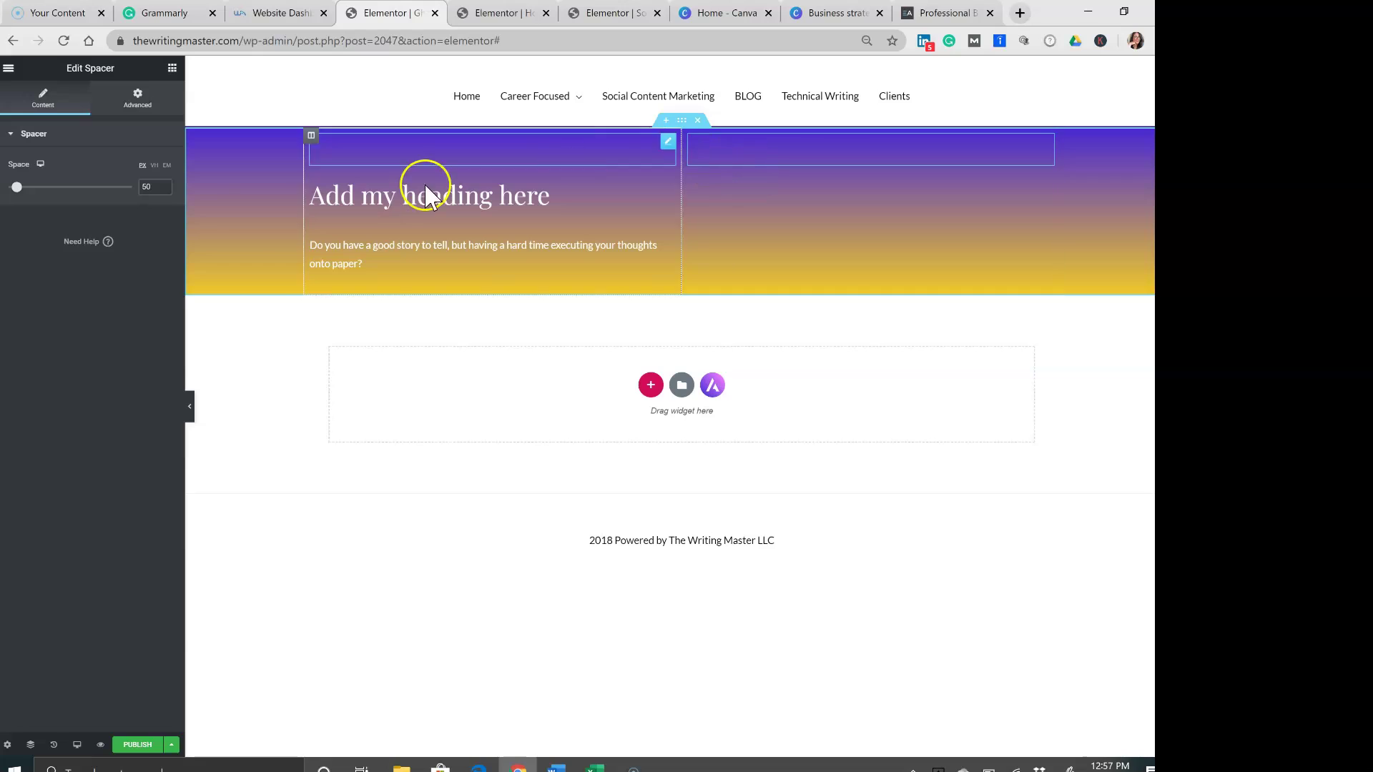
drag(17, 187, 34, 189)
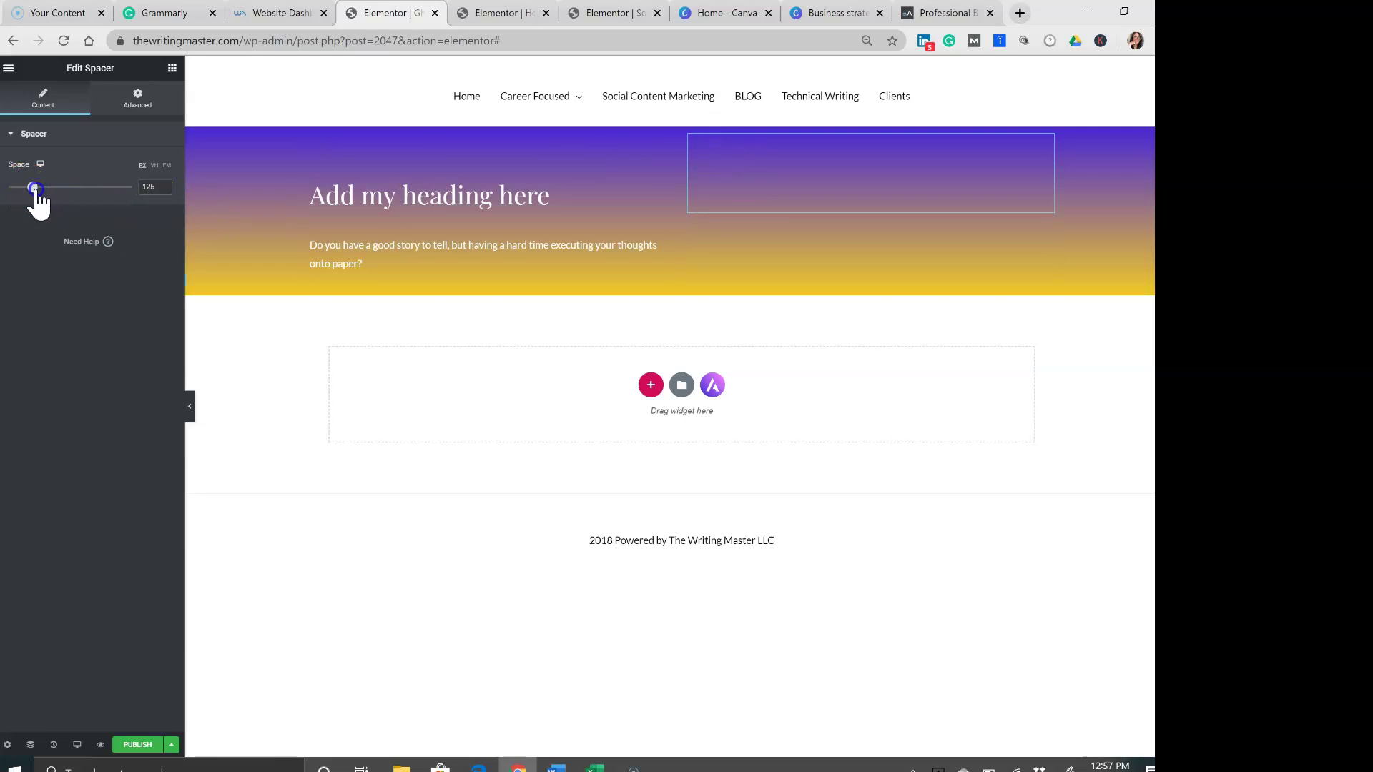
Step: Set the space of the spacer above the heading in the first column to 125 px
click(470, 155)
click(157, 187)
key(BackSpace)
key(BackSpace)
text(125)
click(264, 561)
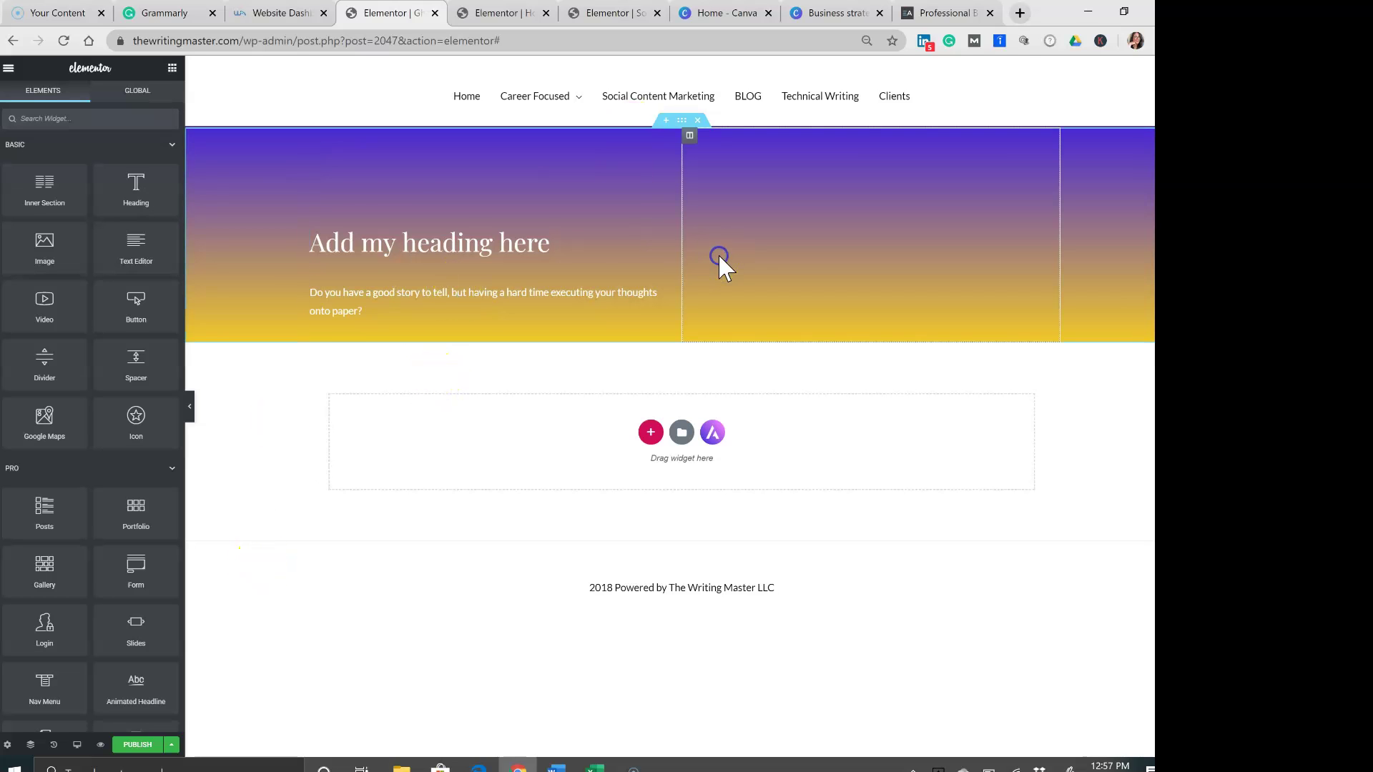
Step: Add an Image widget below the spacer in the second column and insert the resize-image.png head shot from the media library
drag(48, 245, 829, 209)
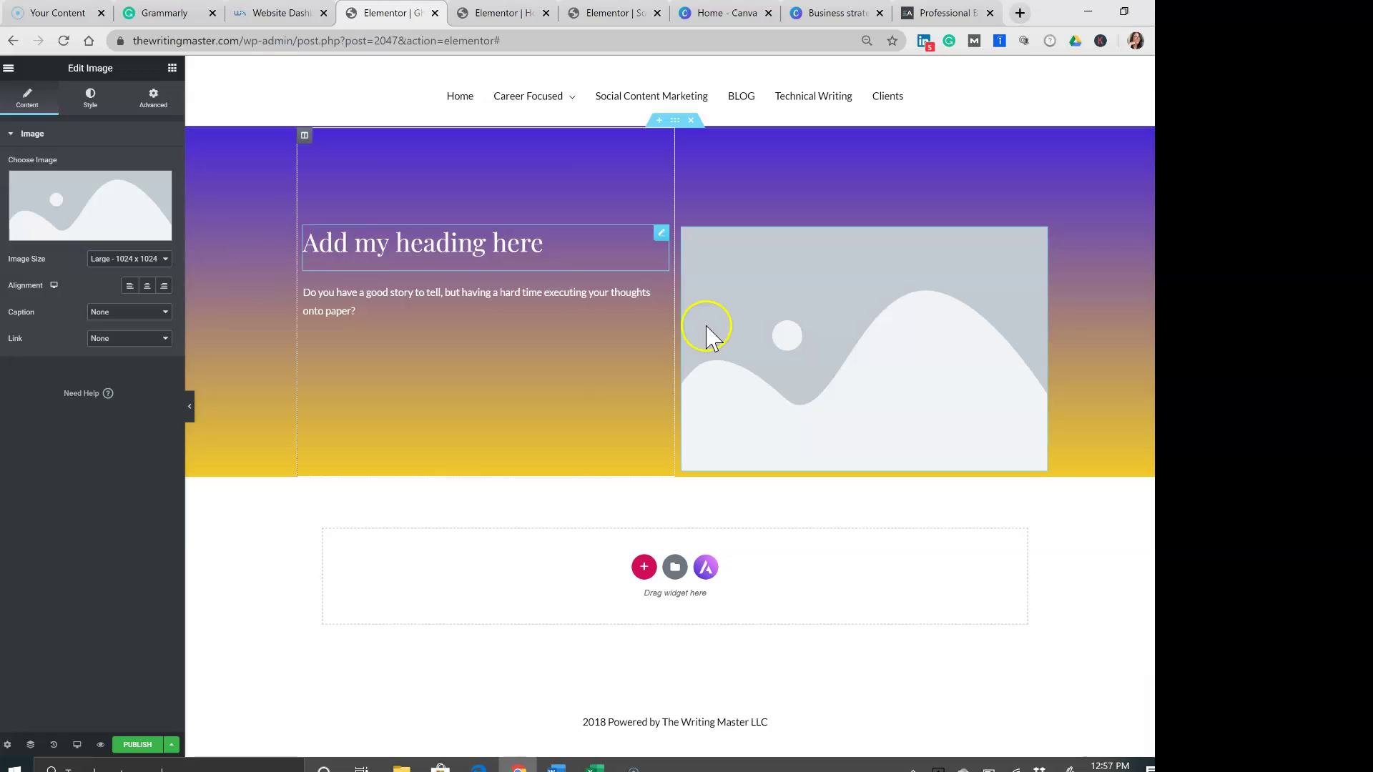
click(86, 190)
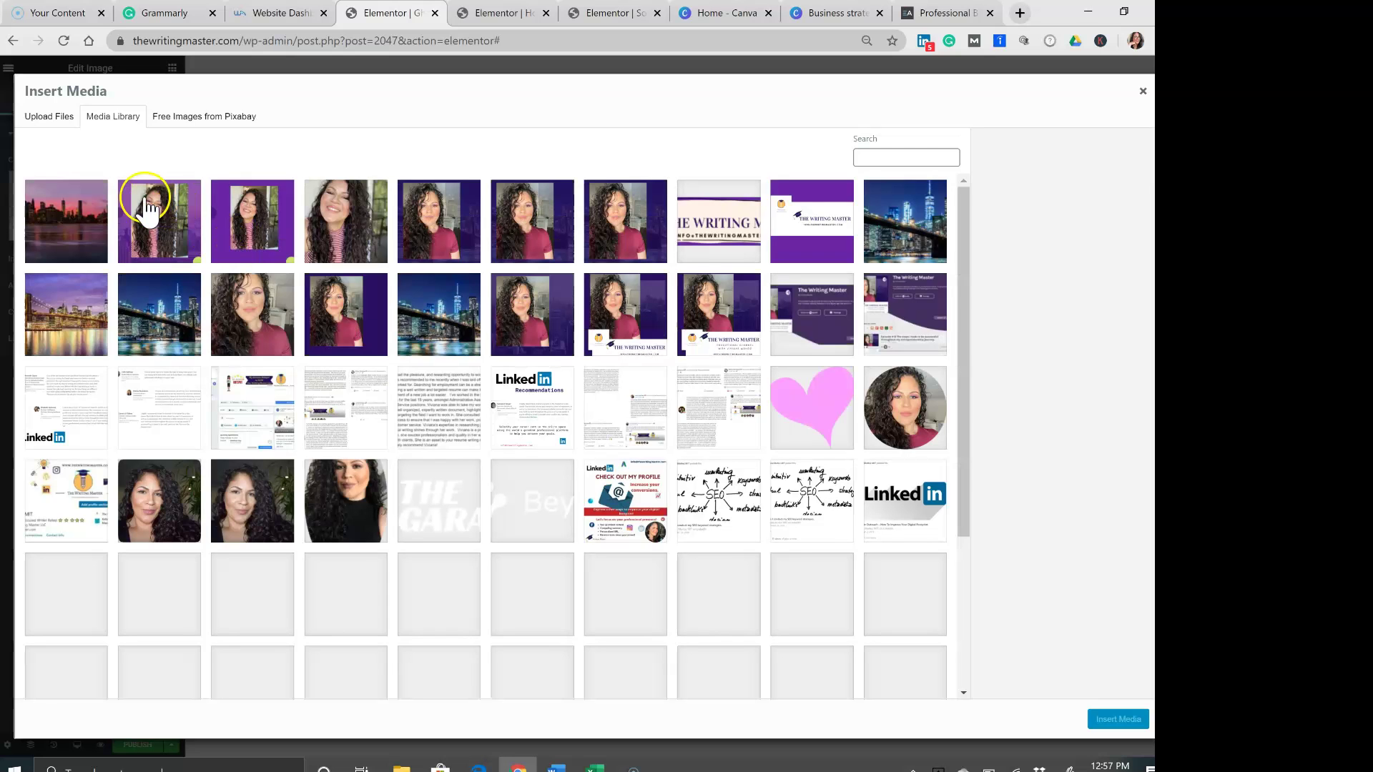
click(147, 240)
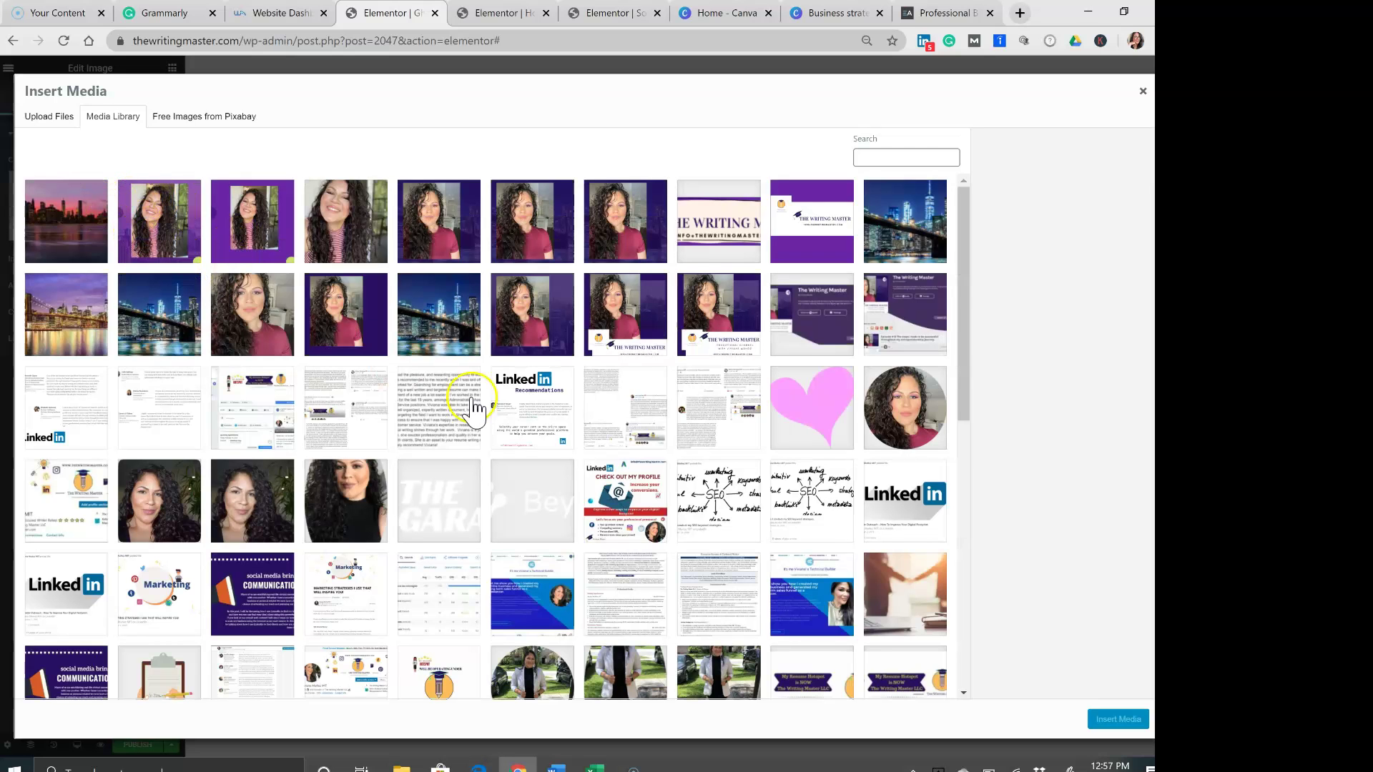
click(1116, 717)
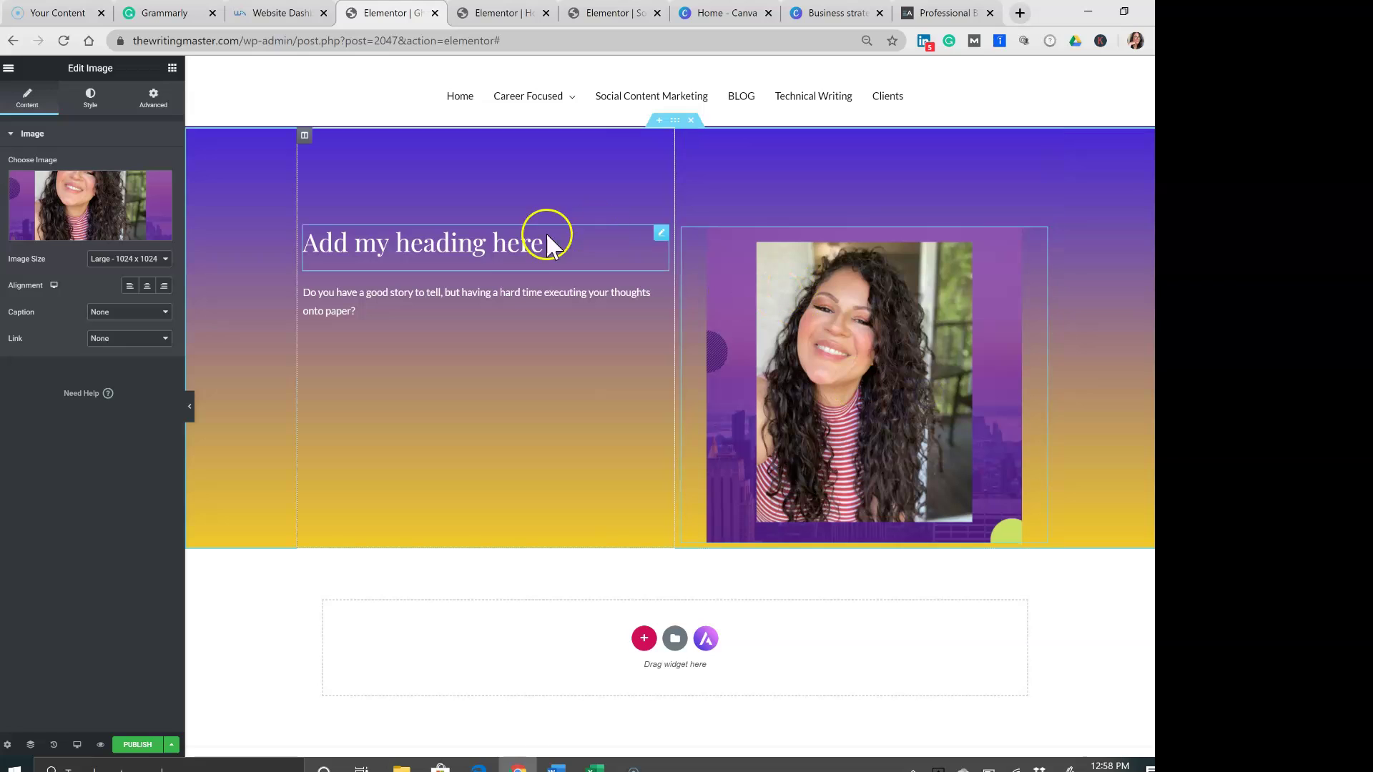
Step: Add a Spacer widget below the head shot and reduce the spacer above it to 23 px
click(93, 129)
click(103, 120)
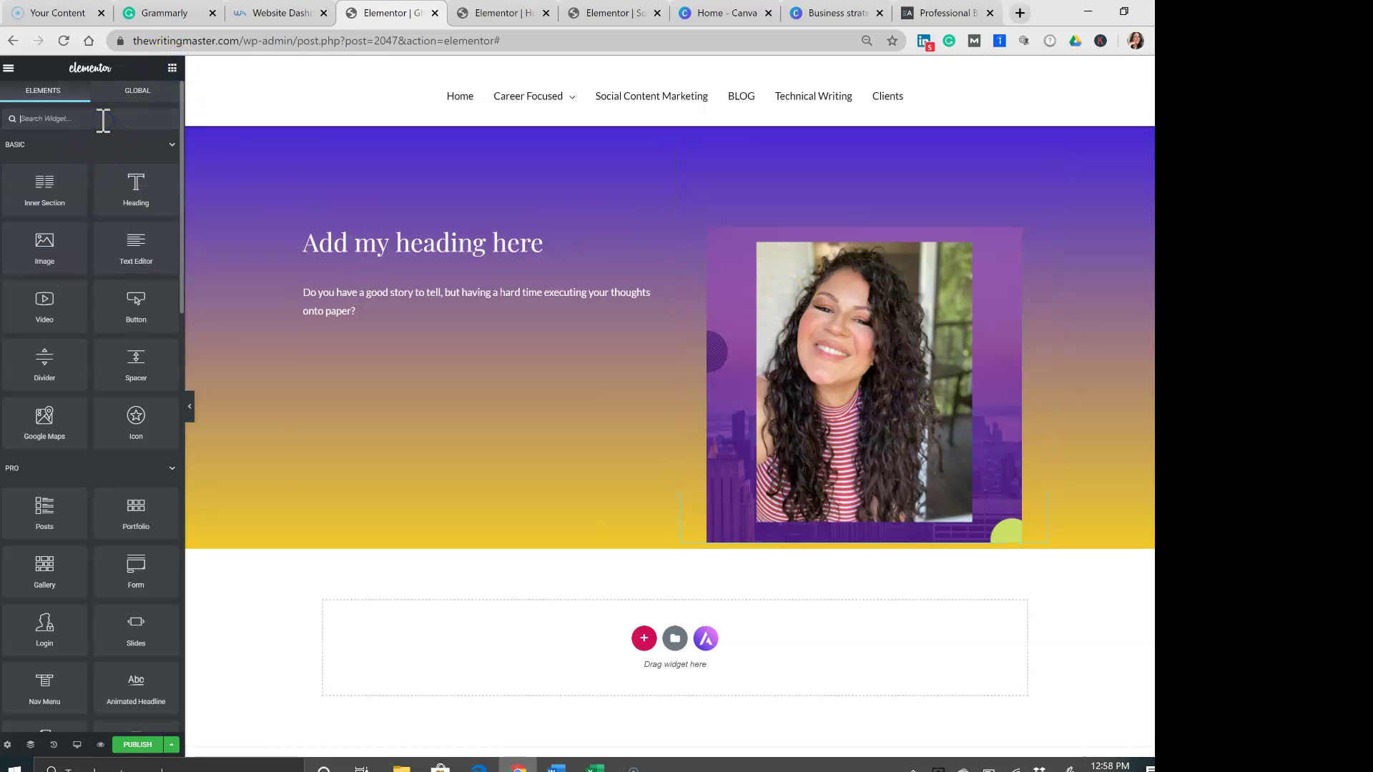
text(spa)
drag(43, 150, 780, 548)
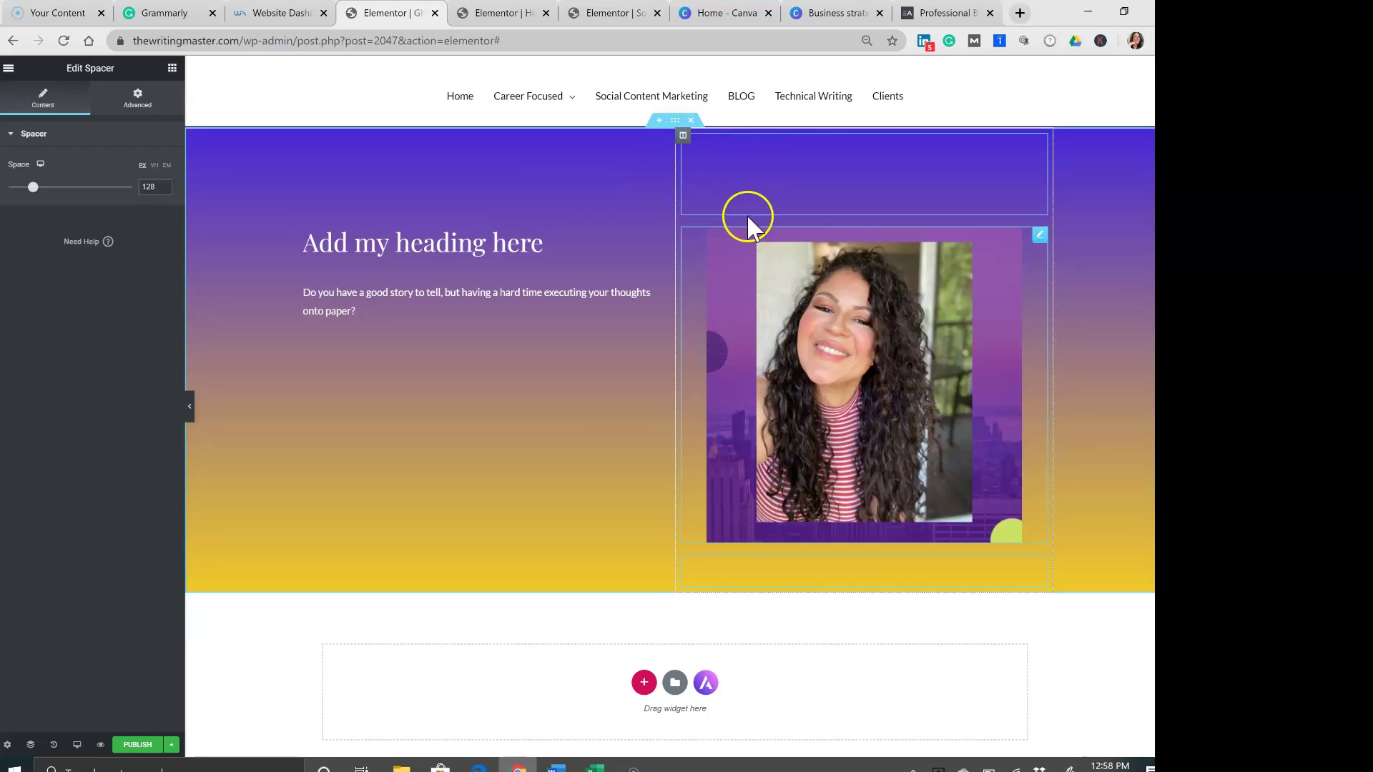
mouse_move(16, 187)
mouse_down()
mouse_move(33, 188)
mouse_move(12, 187)
mouse_up()
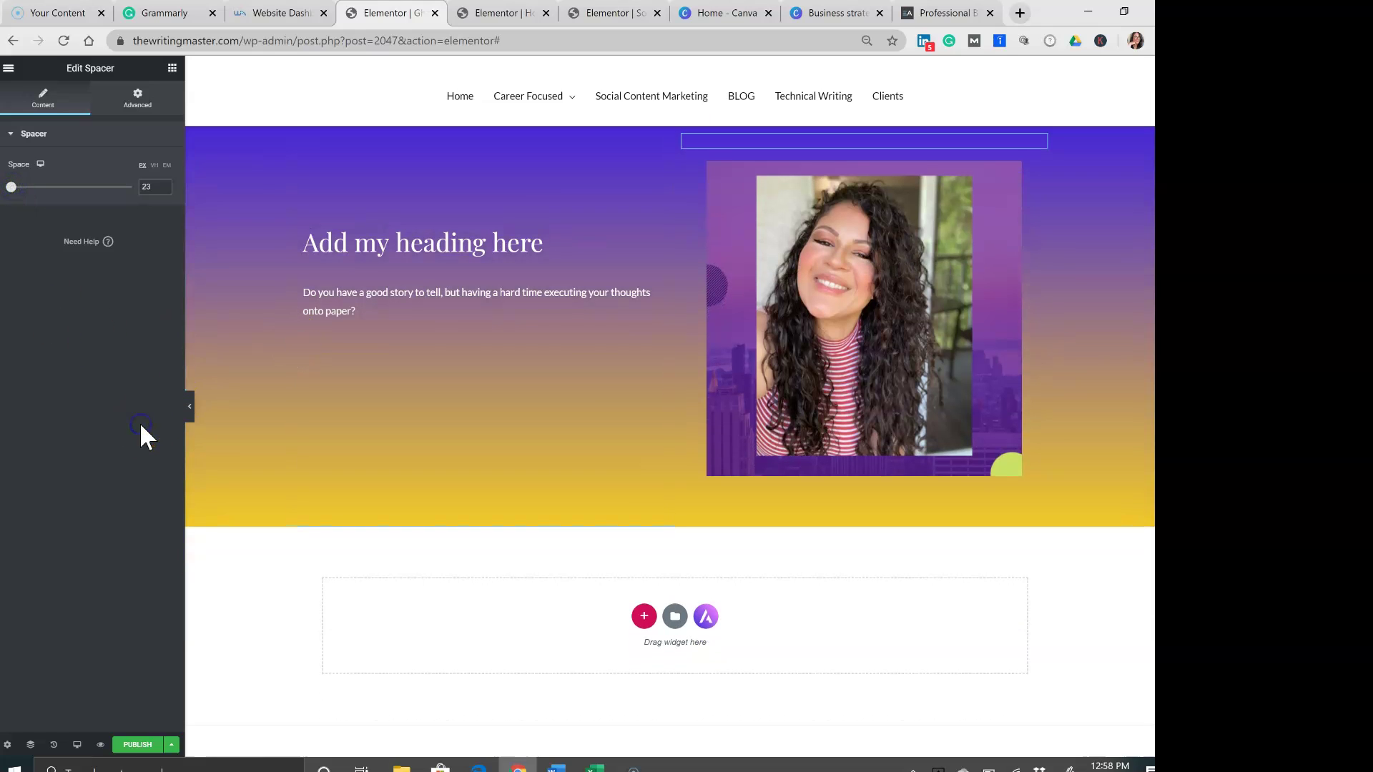
Step: Keep the current head shot in the second column and set its image size to Medium - 300 x 300
click(755, 297)
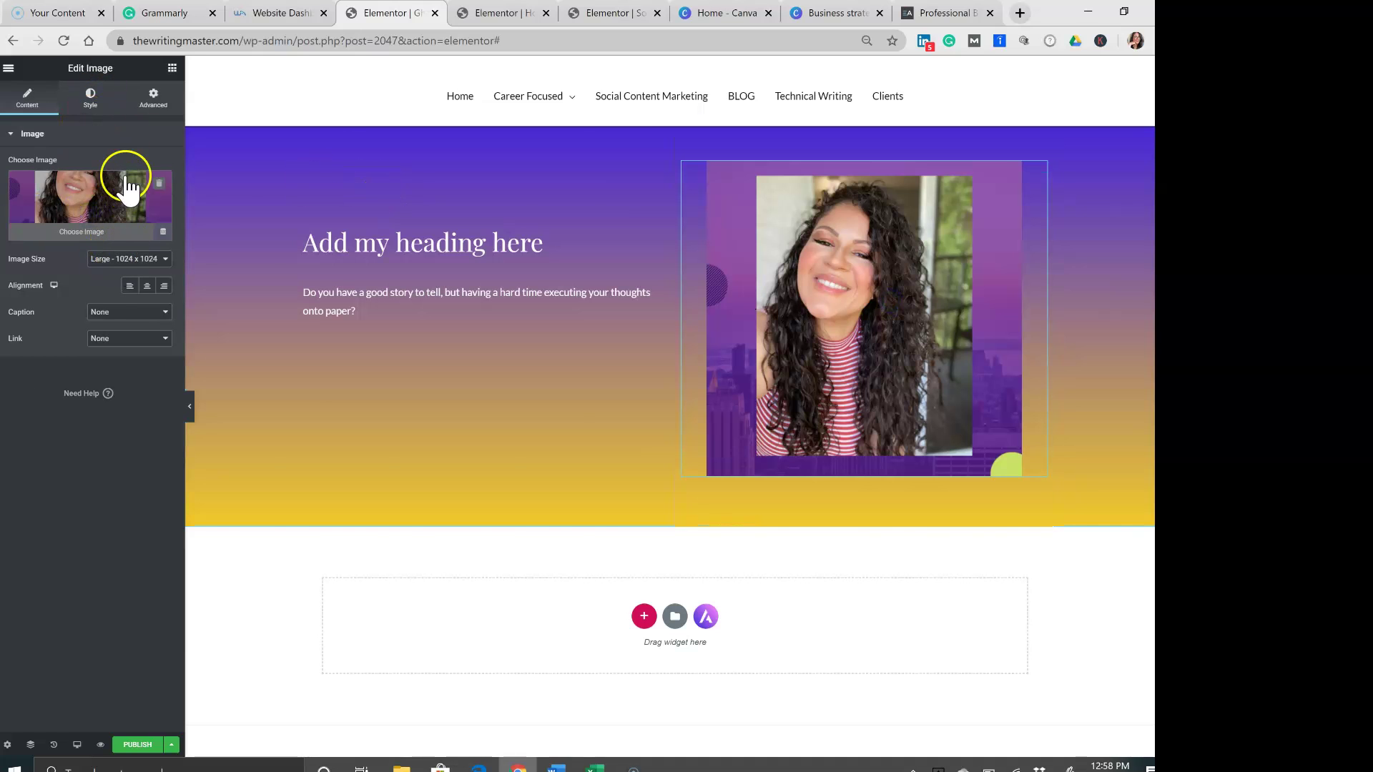
click(122, 180)
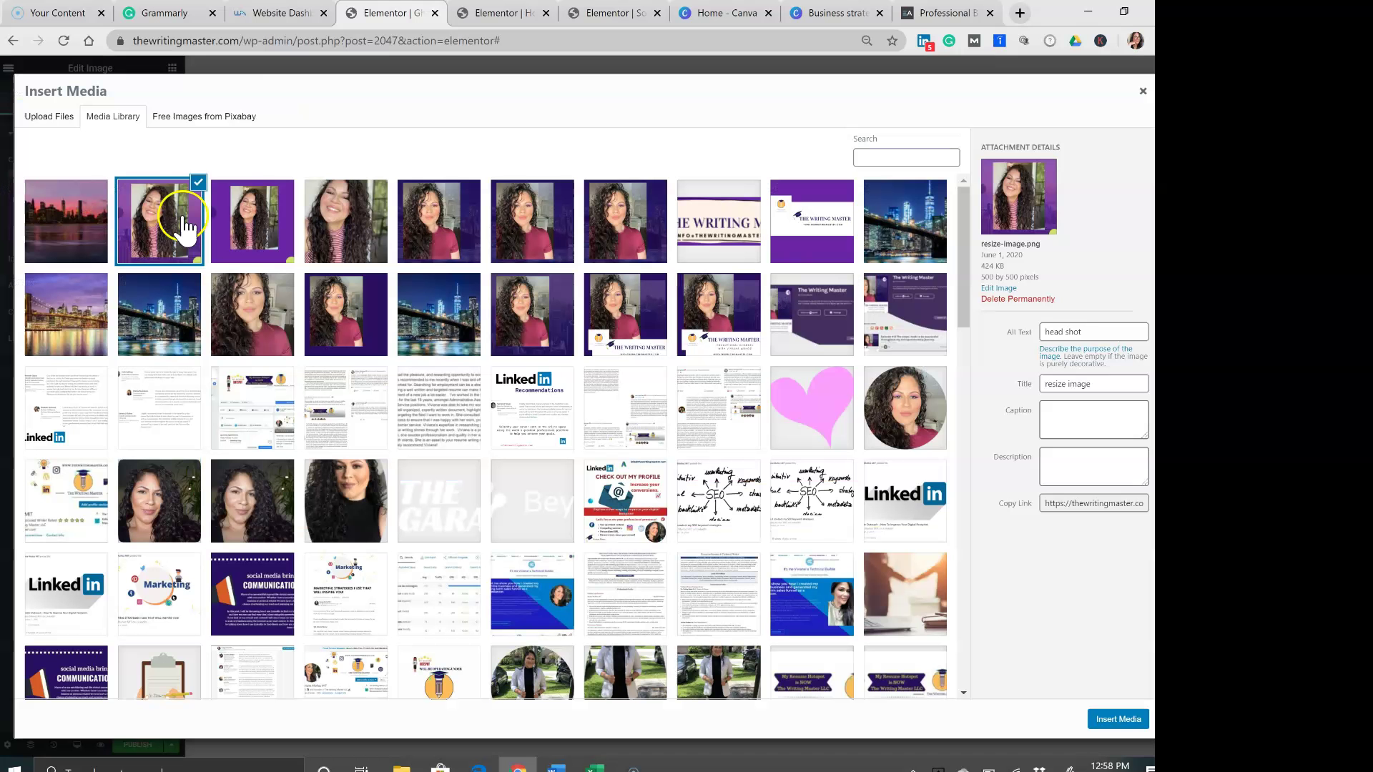
click(1142, 91)
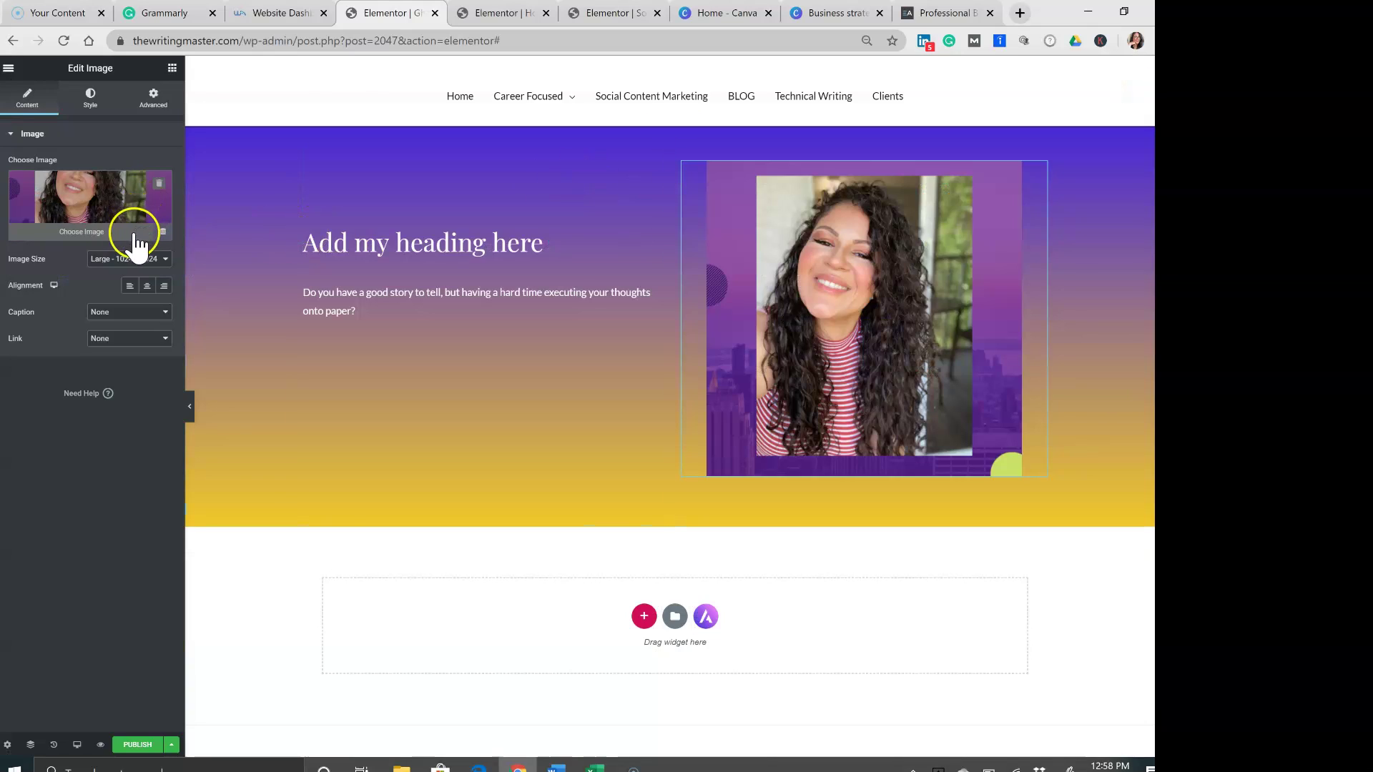
click(128, 263)
click(130, 311)
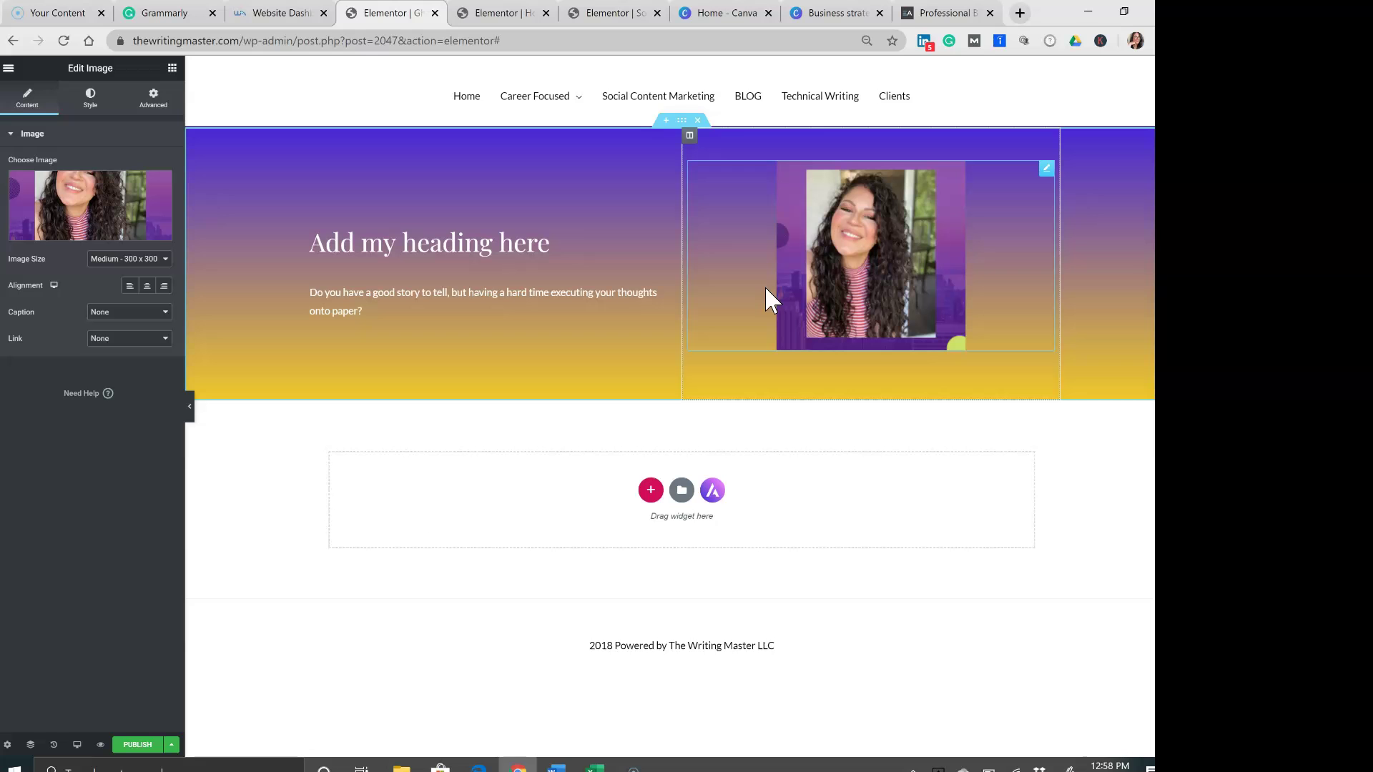
Step: Look at the home page's Elementor layout and the Wealthy Affiliate website dashboard, and return to the Ghostwriting page editor
click(501, 13)
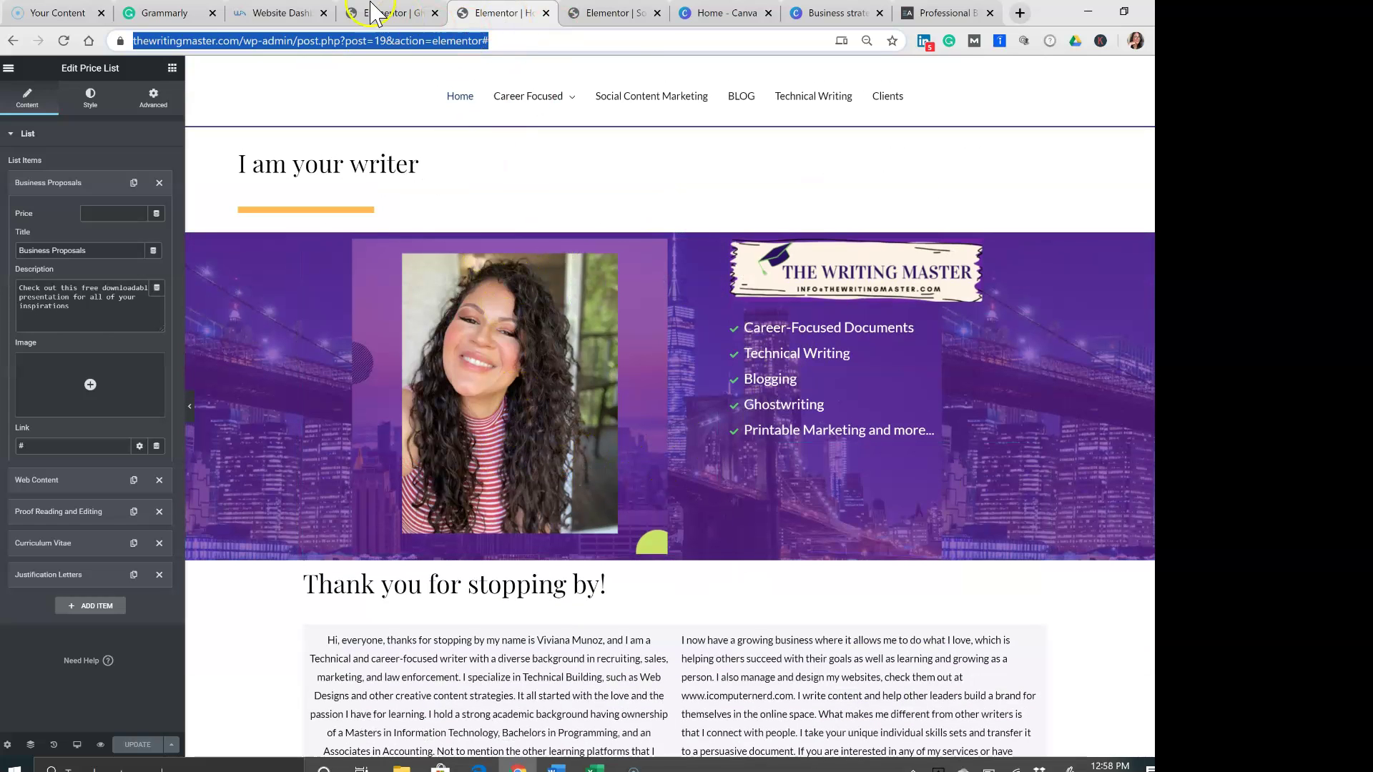
click(278, 13)
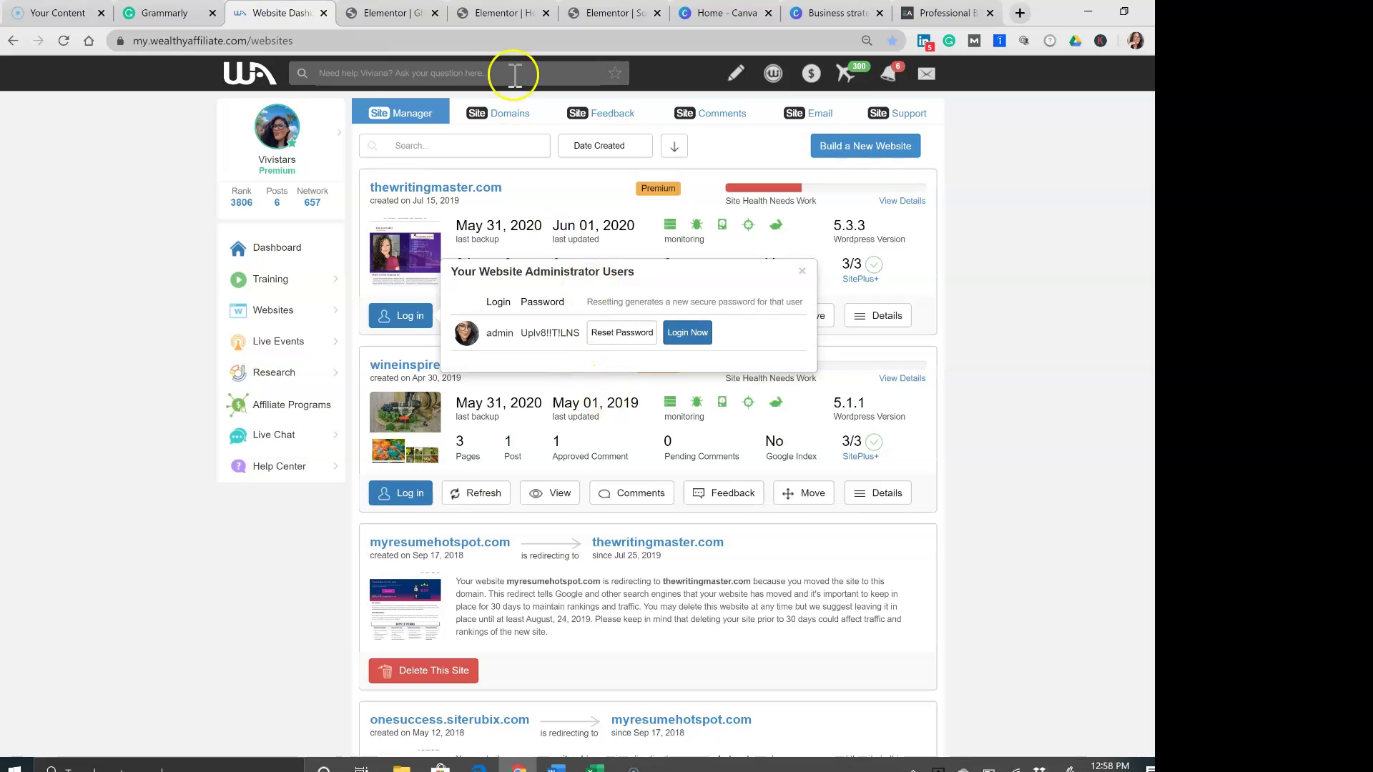
click(392, 13)
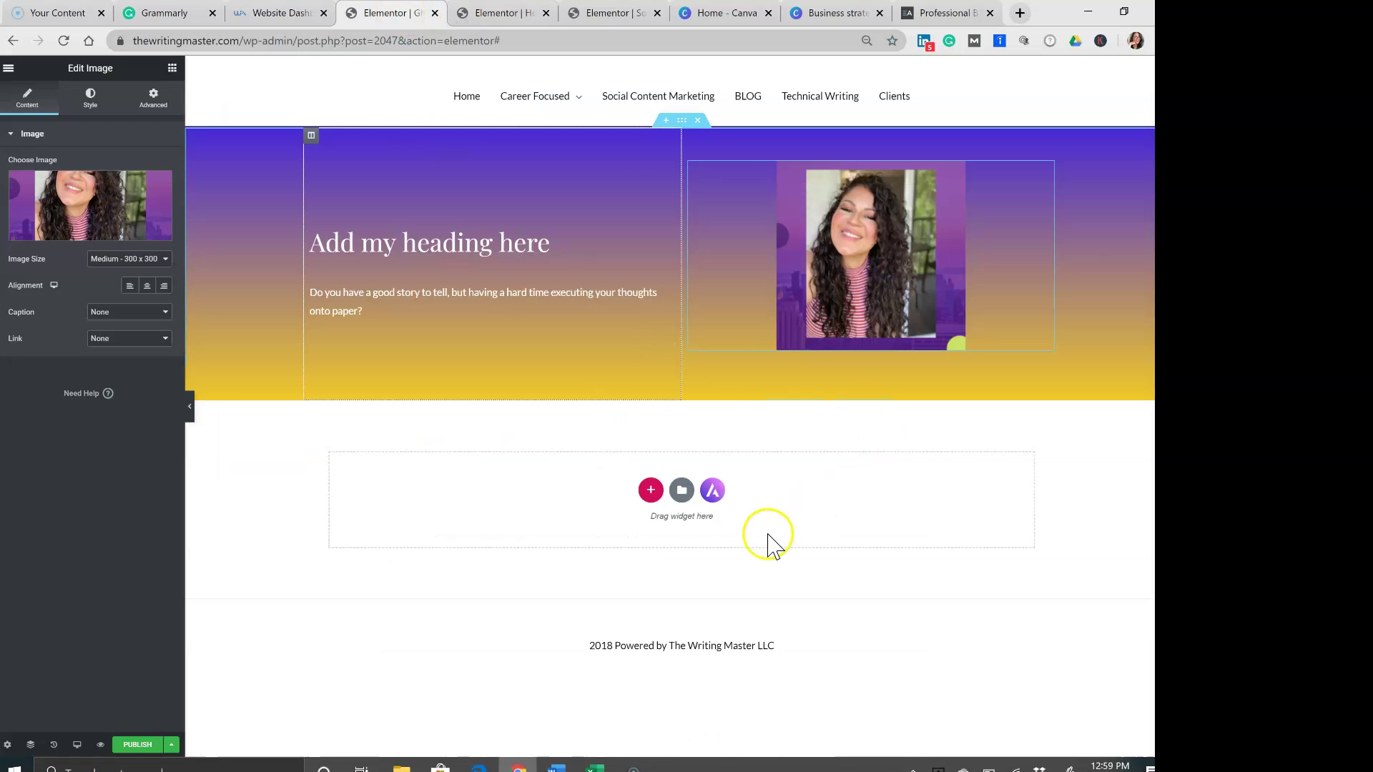